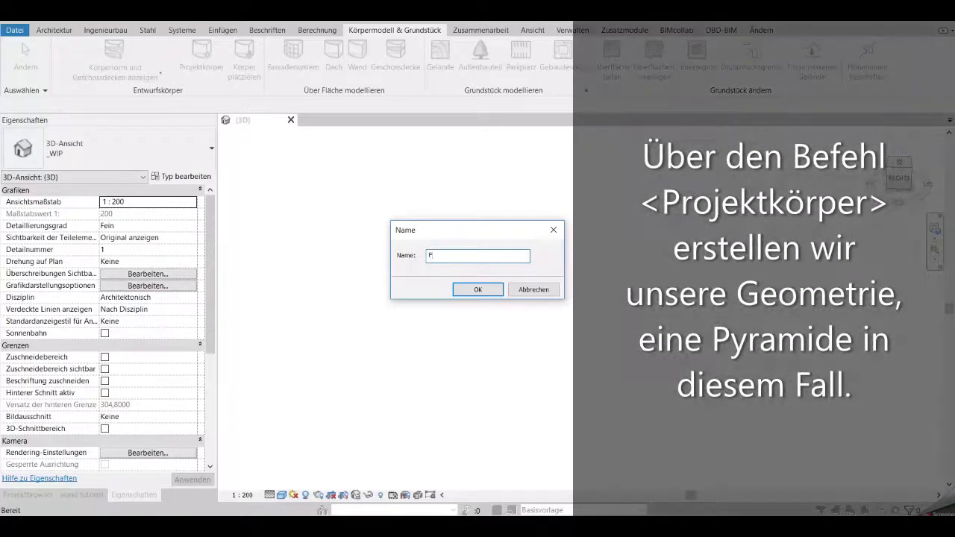
# Create the in-place mass Pyramide and draw a circumscribed three-sided reference-line polygon with radius 15 on level G_00.
pyautogui.press('Return')
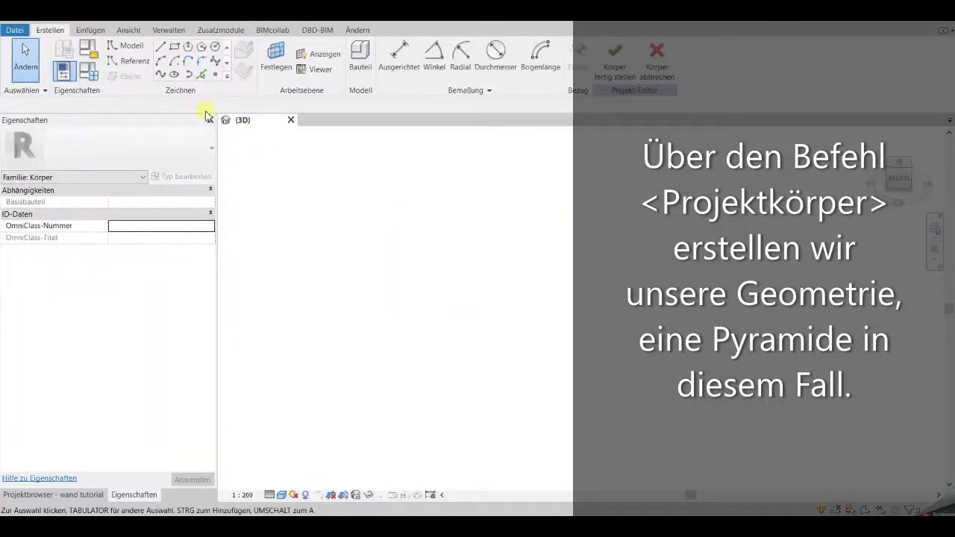
pyautogui.click(135, 64)
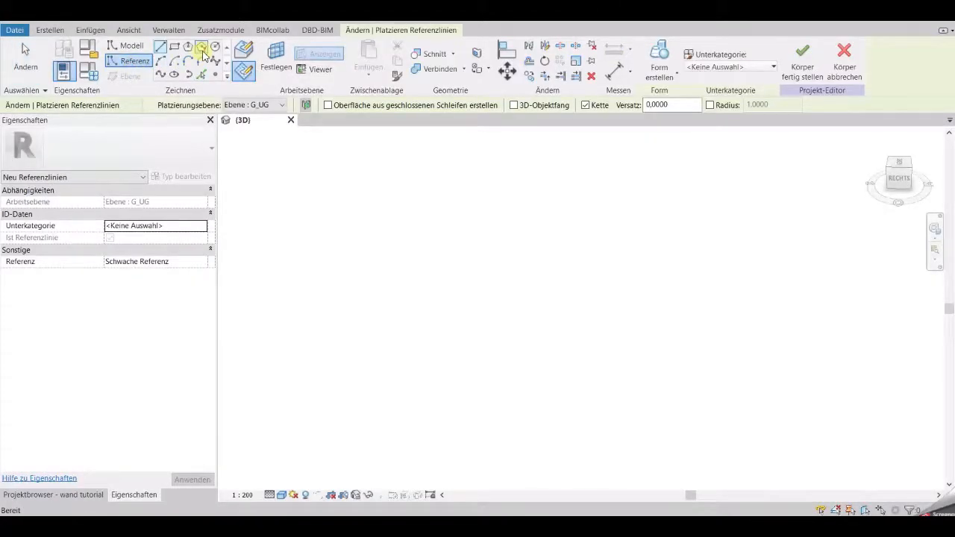
pyautogui.click(202, 51)
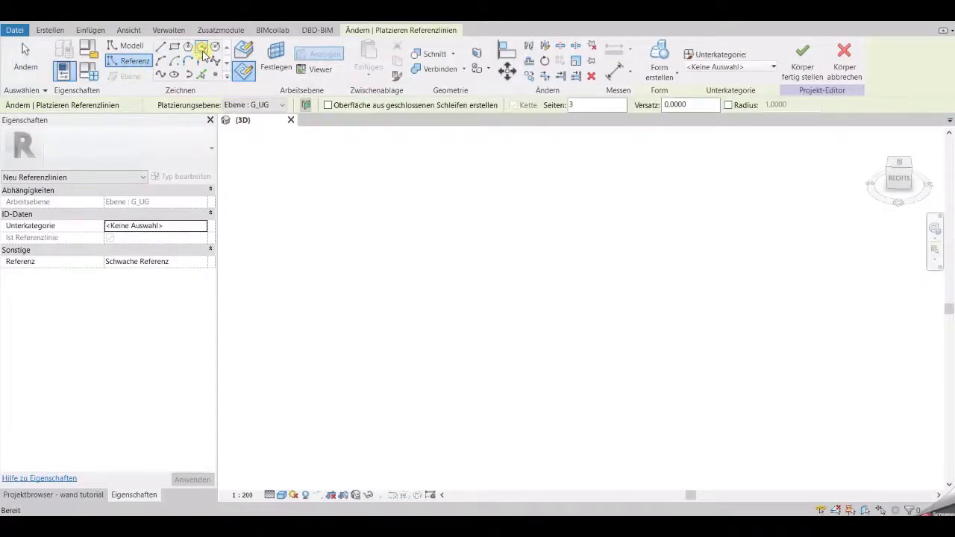
pyautogui.click(282, 105)
pyautogui.scroll(1, 281, 112)
pyautogui.click(282, 127)
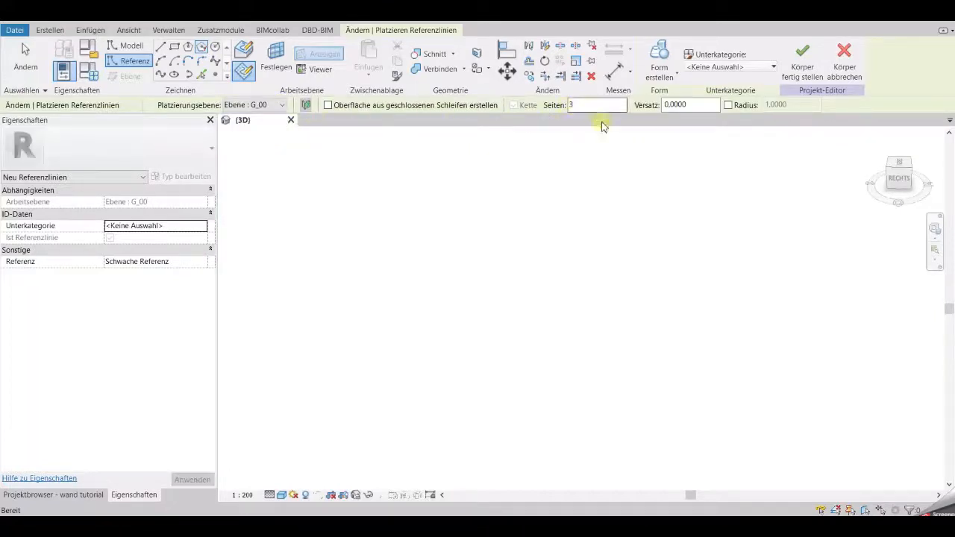
pyautogui.scroll(-5, 500, 372)
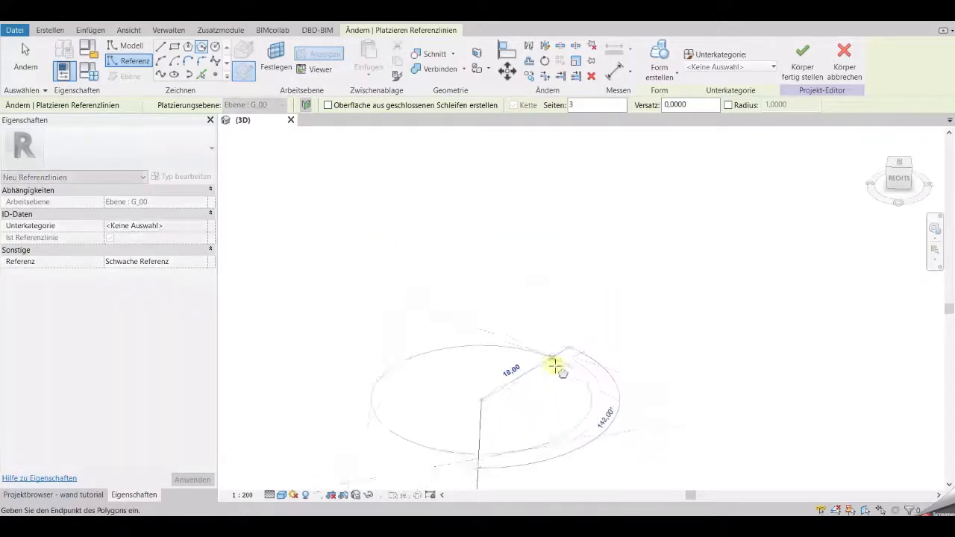
pyautogui.write('15')
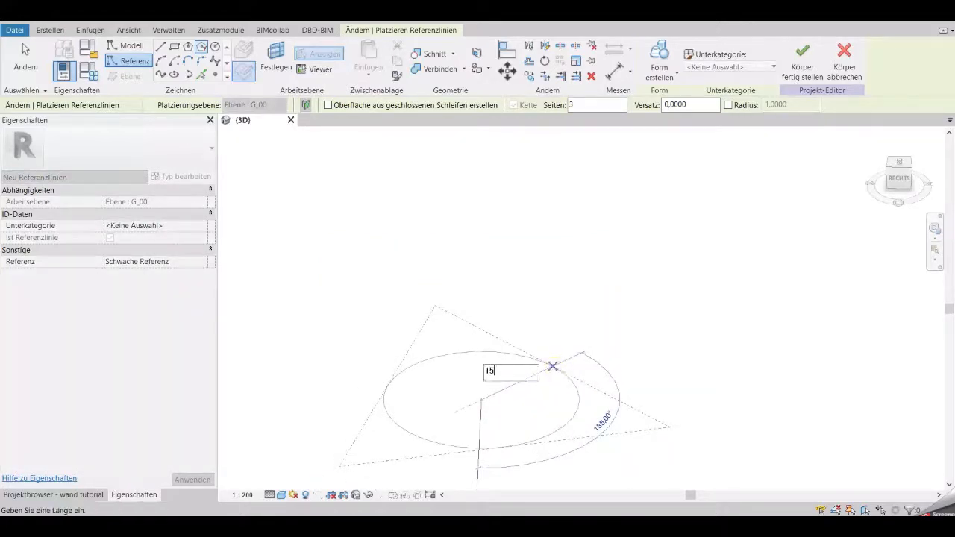
pyautogui.press('Return')
pyautogui.press('Escape')
pyautogui.press('Escape')
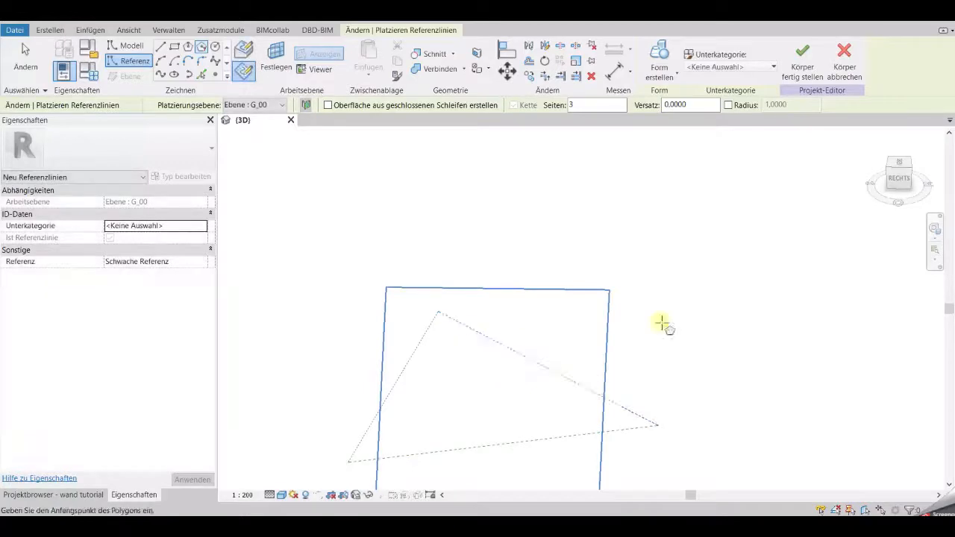
# Create a solid form from the closed triangle of reference lines, choosing the extruded prism variant.
pyautogui.scroll(-2, 660, 326)
pyautogui.moveTo(659, 345); pyautogui.dragTo(710, 283, button='middle')
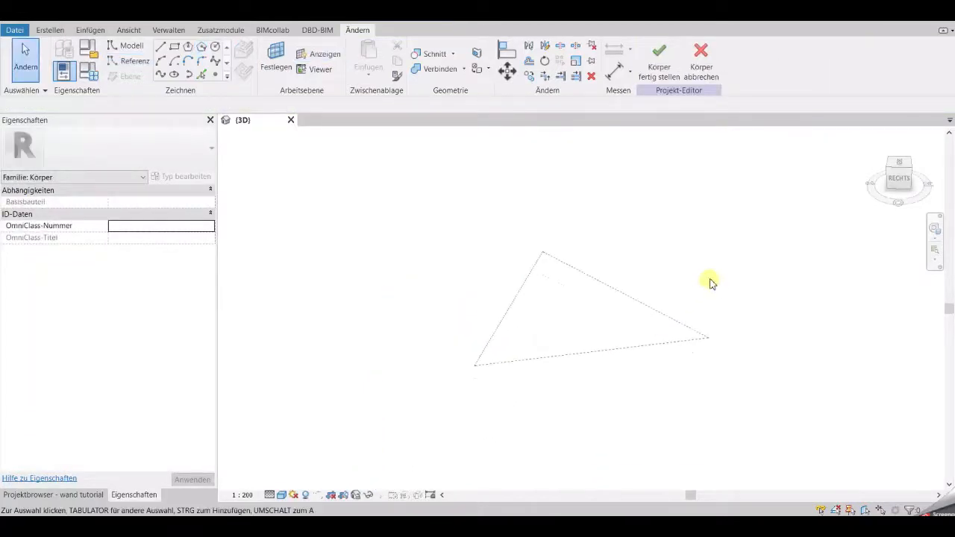
pyautogui.press('Tab')
pyautogui.click(662, 311)
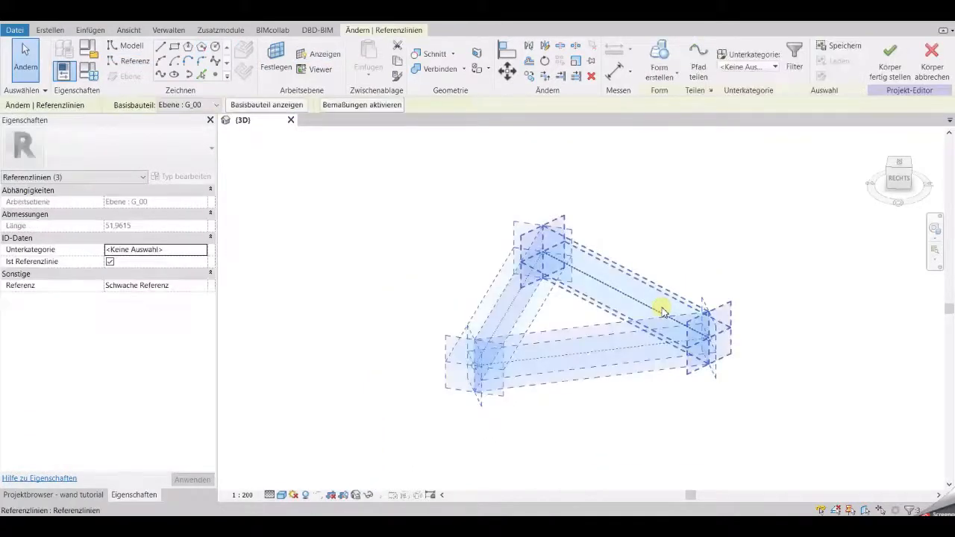
pyautogui.click(676, 84)
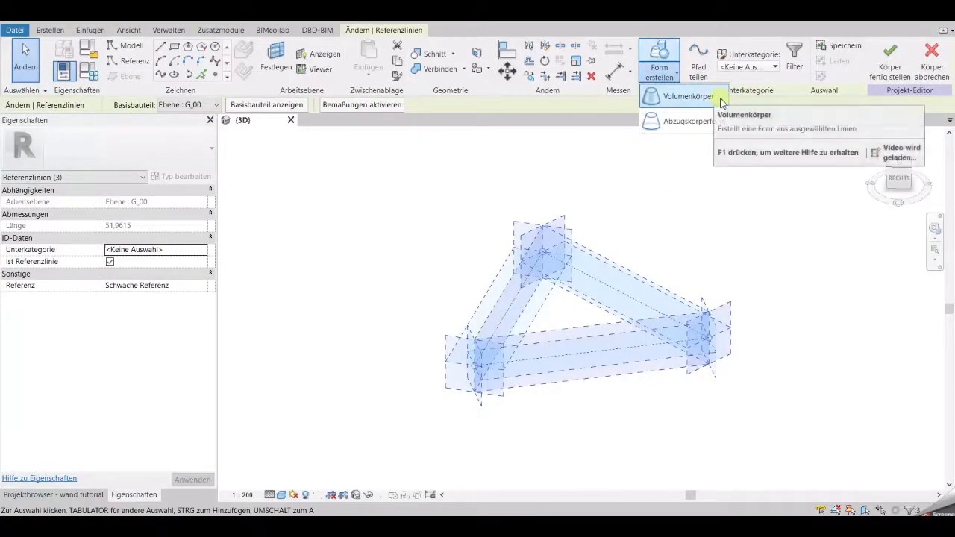
pyautogui.click(720, 98)
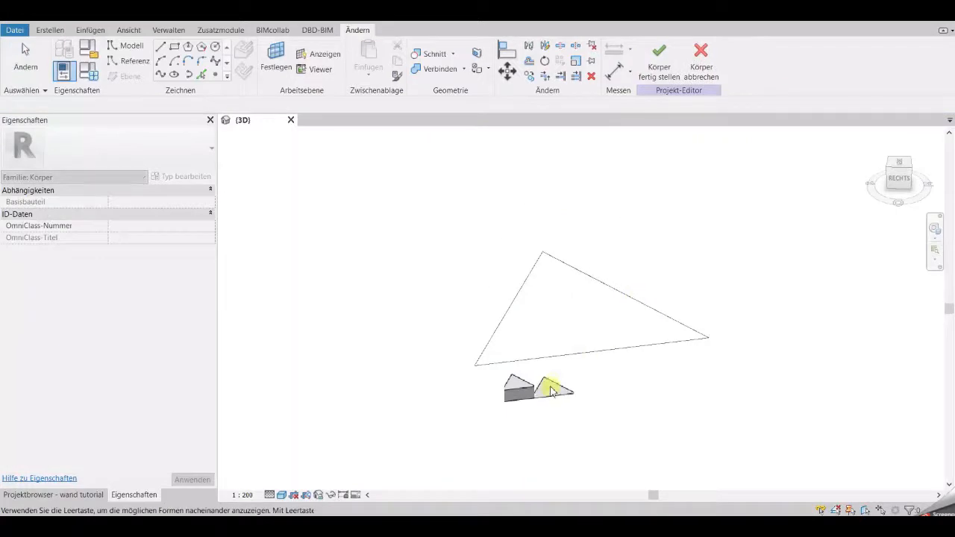
pyautogui.click(539, 394)
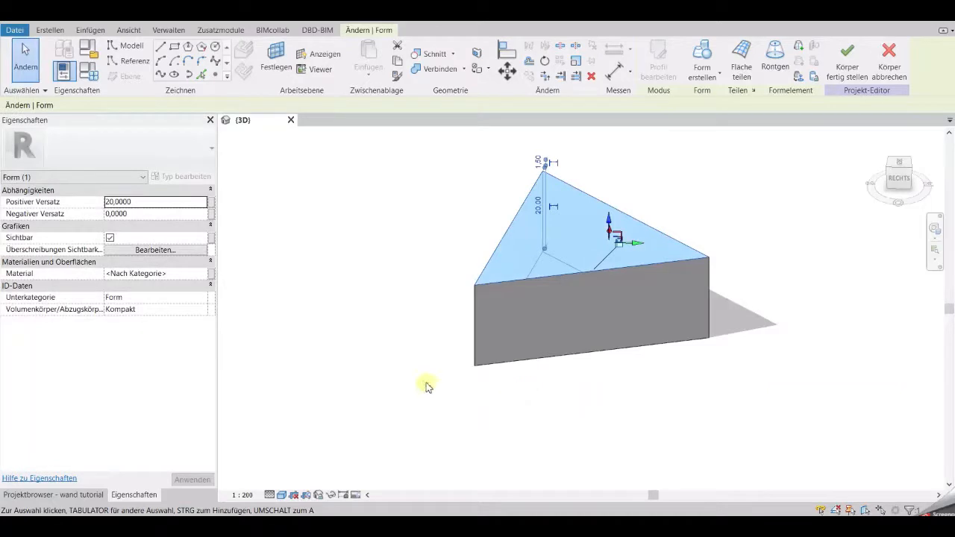
# Set the height of the triangular prism to 30.
pyautogui.keyDown('shift'); pyautogui.moveTo(418, 385); pyautogui.dragTo(511, 377, button='middle'); pyautogui.keyUp('shift')
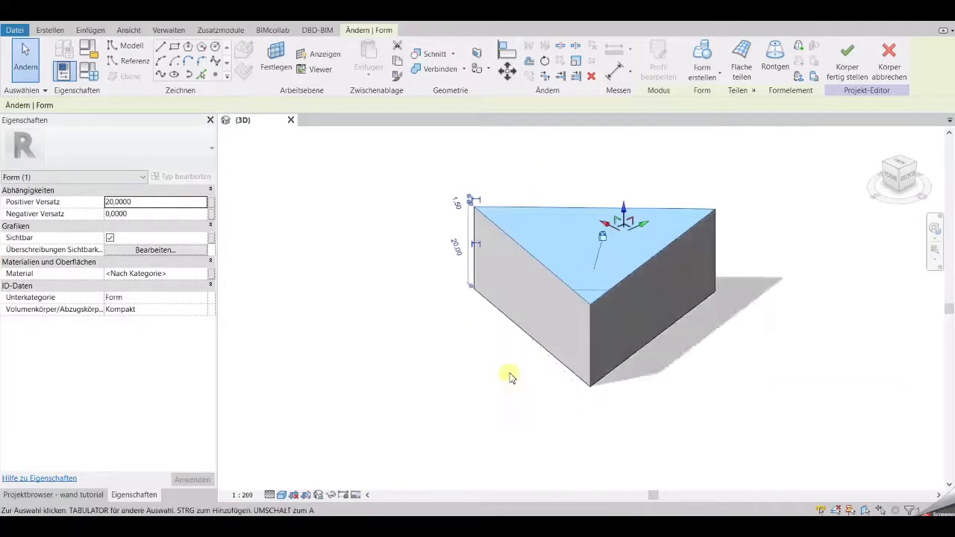
pyautogui.click(453, 248)
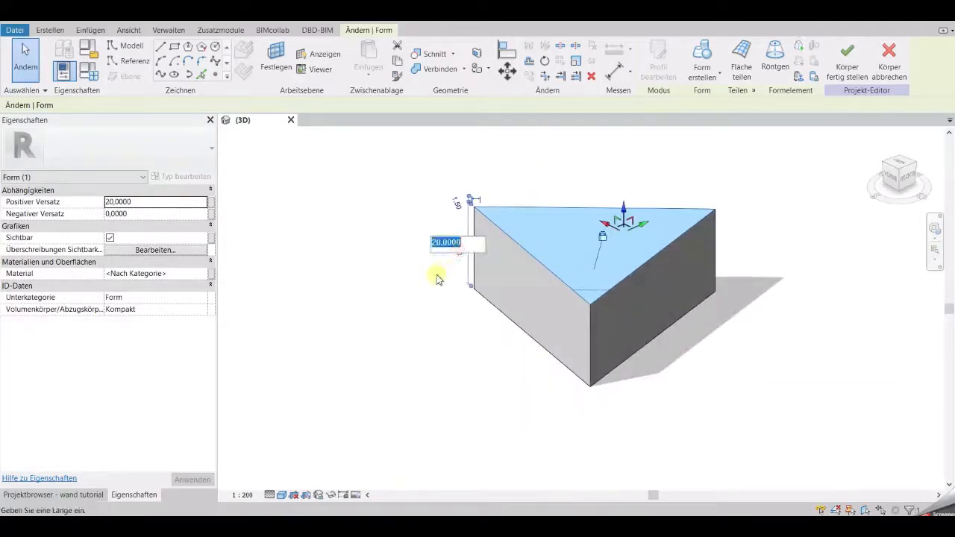
pyautogui.write('30')
pyautogui.press('Return')
pyautogui.scroll(-2, 436, 278)
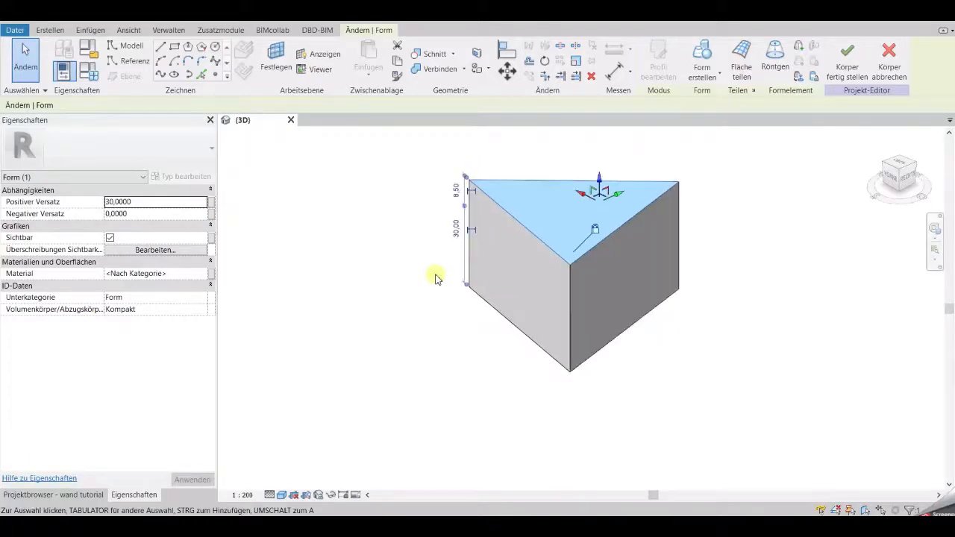
pyautogui.click(440, 307)
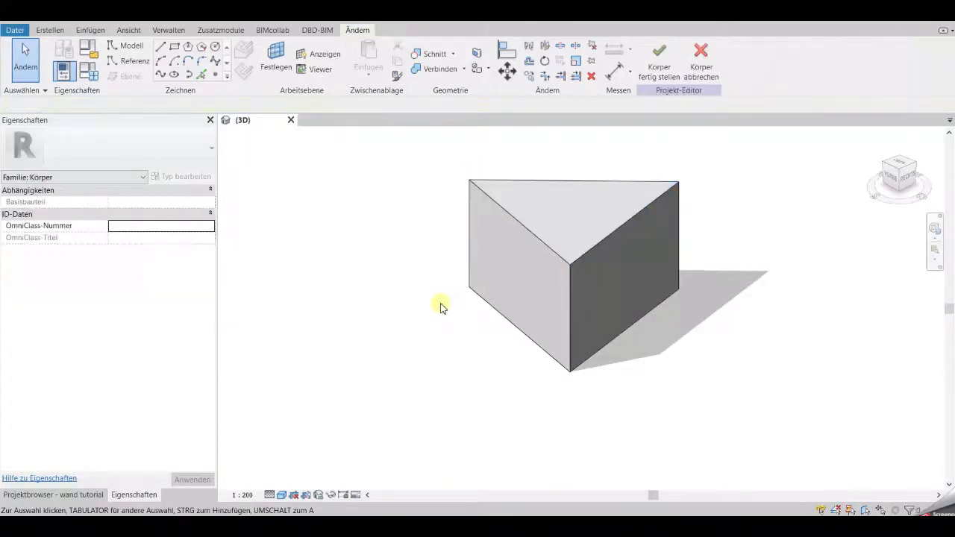
# Scale the prism's top face graphically from one corner to the opposite edge's midpoint, reducing that distance to 0,2.
pyautogui.click(547, 219)
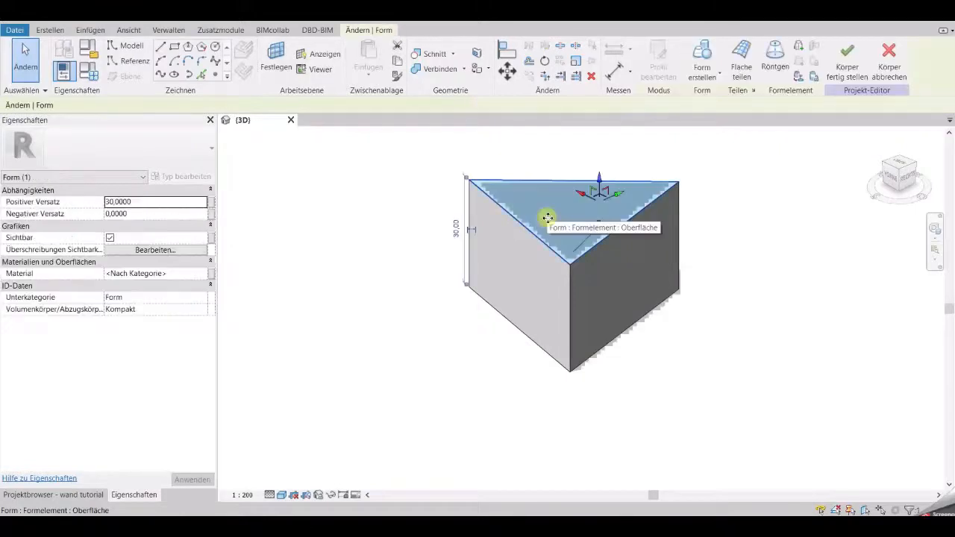
pyautogui.click(600, 228)
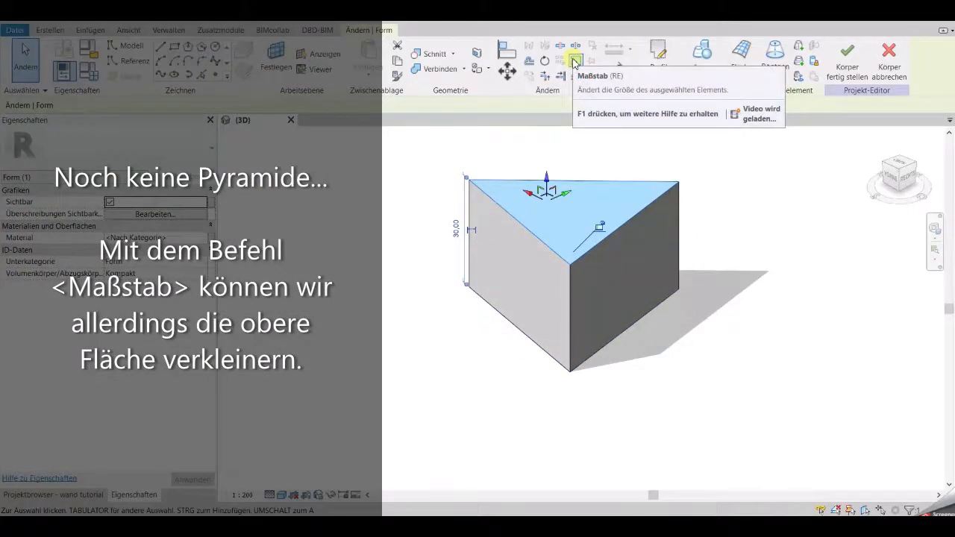
pyautogui.click(575, 61)
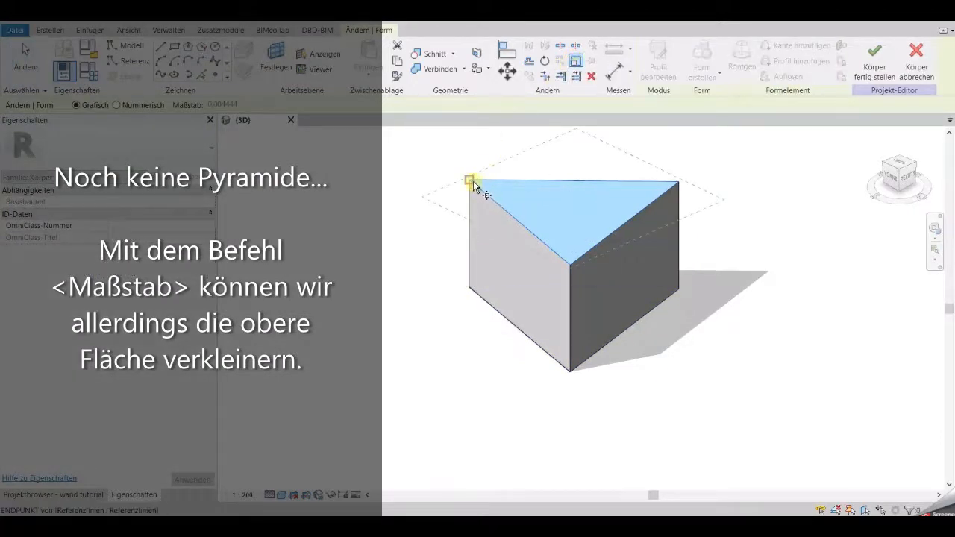
pyautogui.click(473, 183)
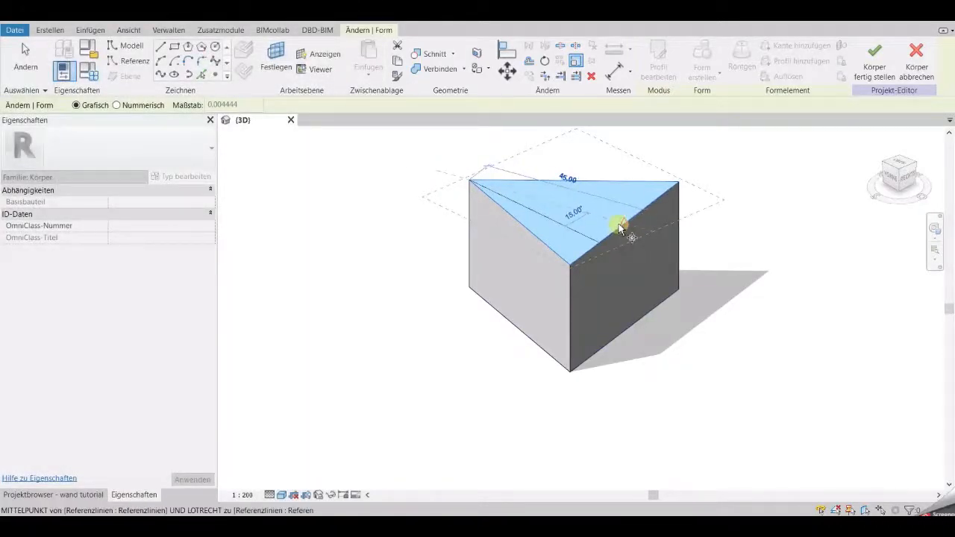
pyautogui.click(626, 228)
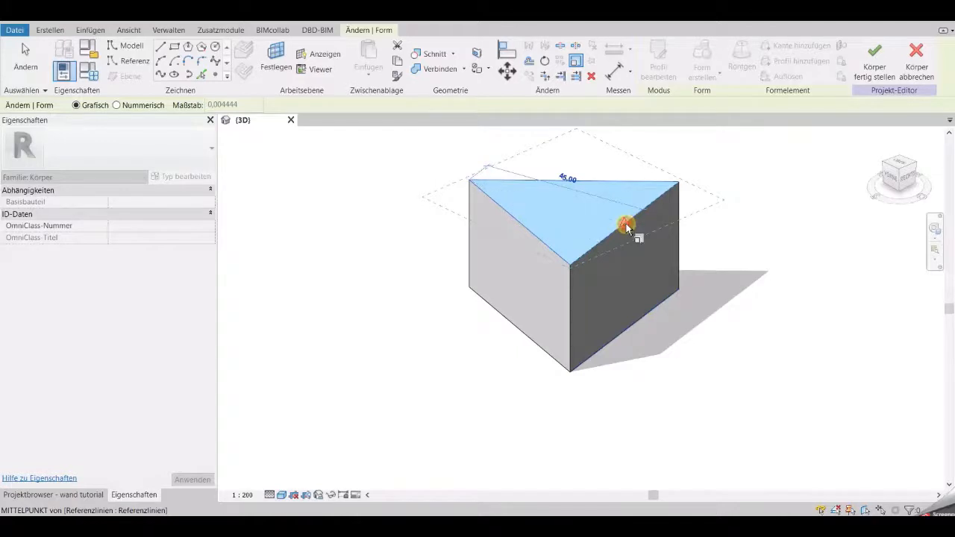
pyautogui.write('0')
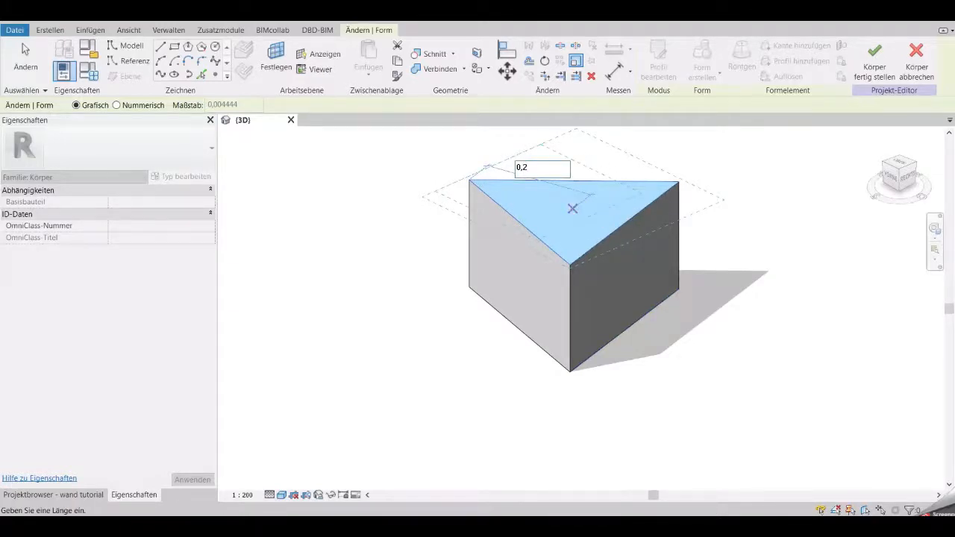
pyautogui.write(',2')
pyautogui.press('Return')
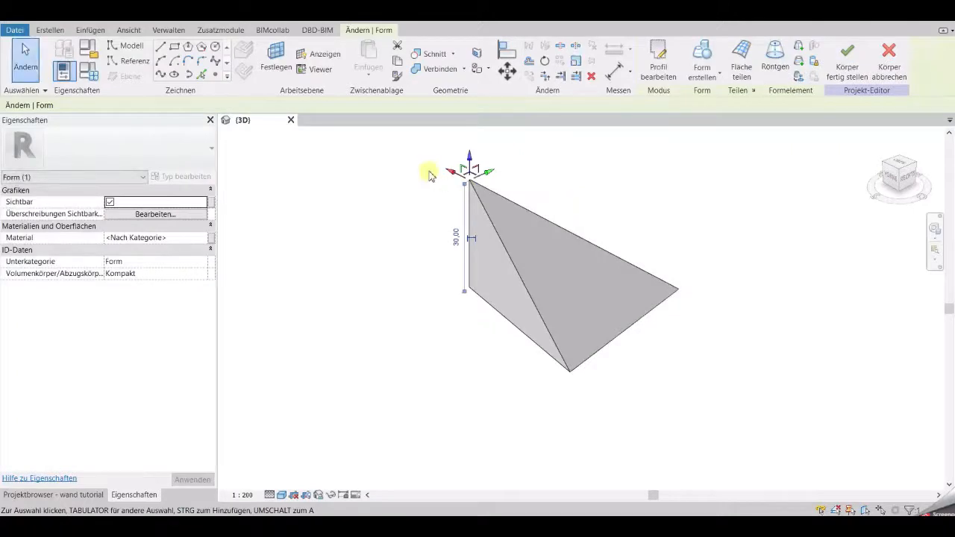
# Move the tiny top face roughly over the centre of the triangular base to form a pyramid, and finish the mass.
pyautogui.moveTo(453, 167); pyautogui.dragTo(534, 219)
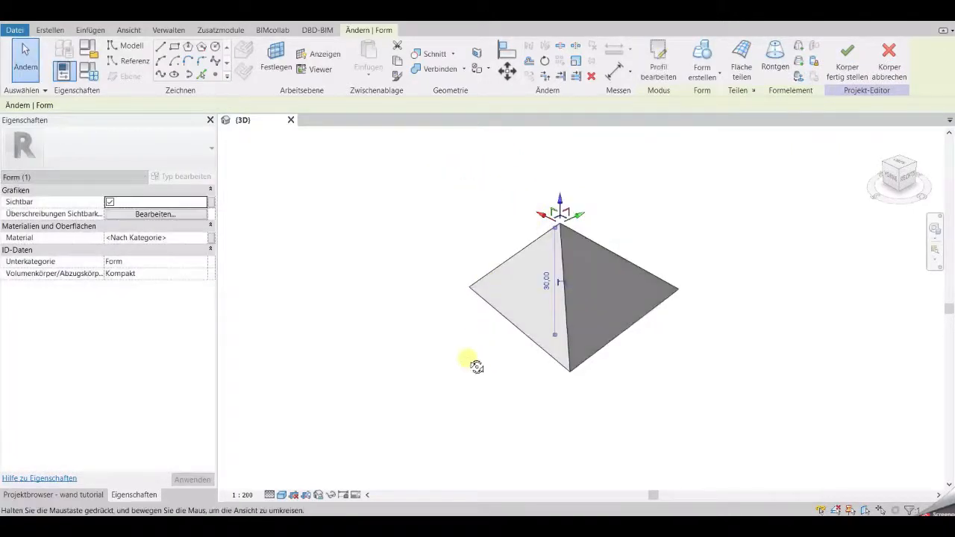
pyautogui.keyDown('shift'); pyautogui.moveTo(476, 366); pyautogui.dragTo(564, 294, button='middle'); pyautogui.keyUp('shift')
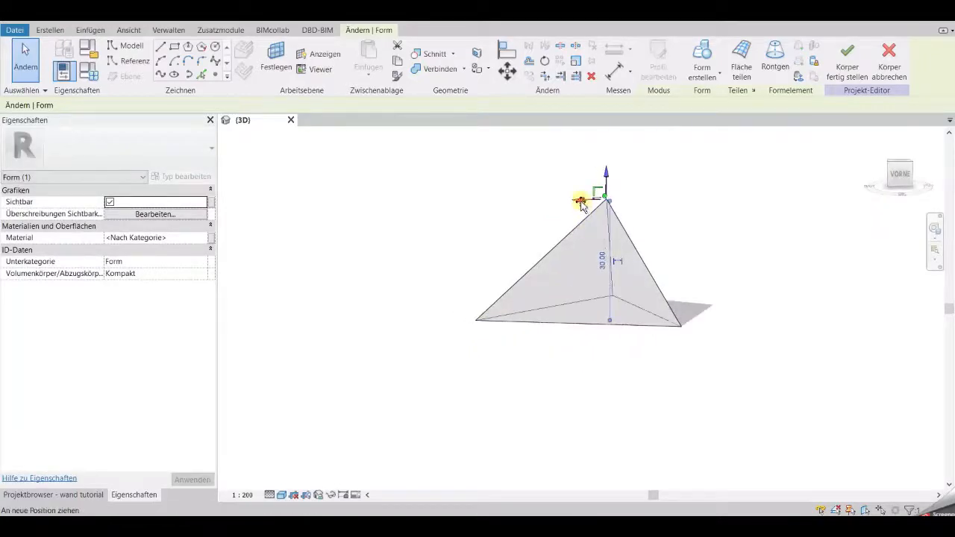
pyautogui.moveTo(581, 203); pyautogui.dragTo(567, 201)
pyautogui.keyDown('shift'); pyautogui.moveTo(399, 265); pyautogui.dragTo(686, 339, button='middle'); pyautogui.keyUp('shift')
pyautogui.click(685, 335)
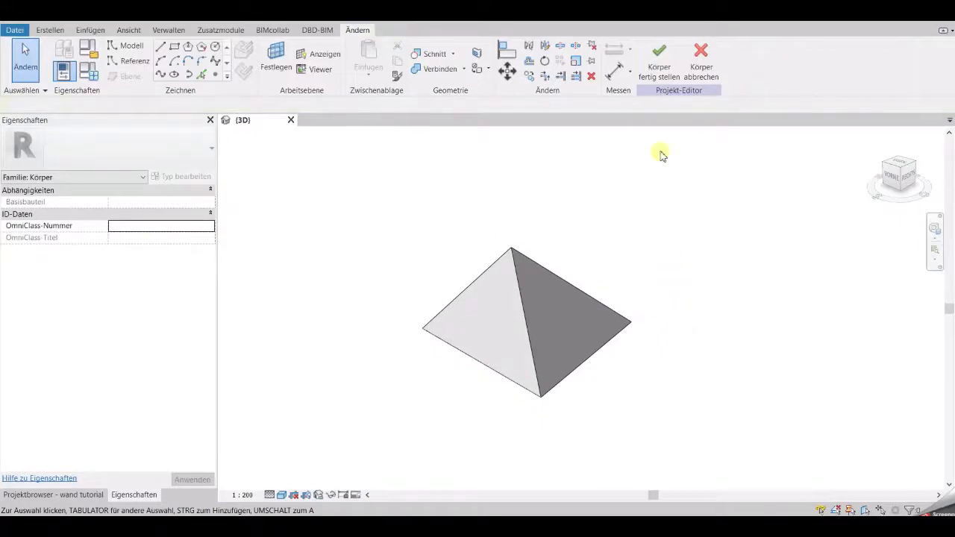
pyautogui.click(661, 74)
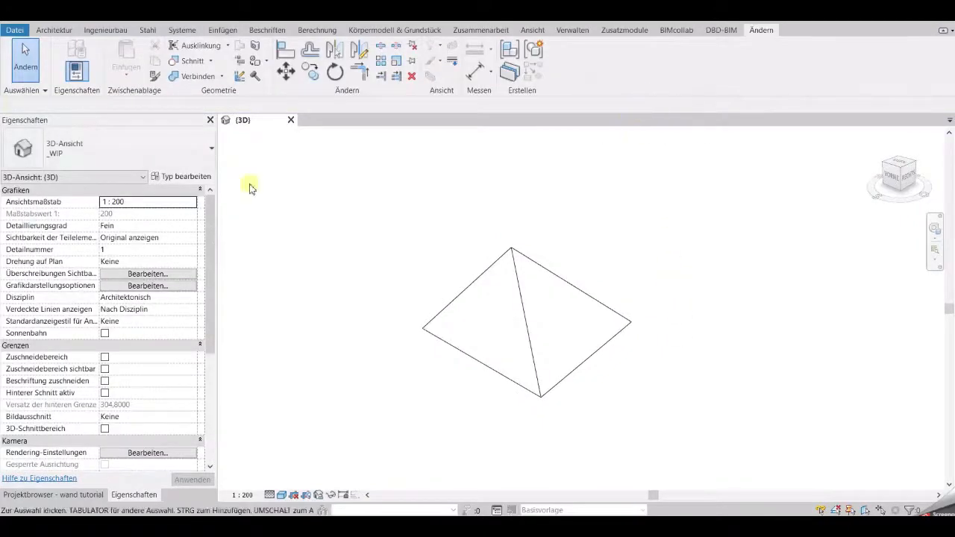
# Start Wall by Face (Wand über Fläche) with the basic wall type CoCo_STB - 200mm, WD - 180mm.
pyautogui.click(71, 32)
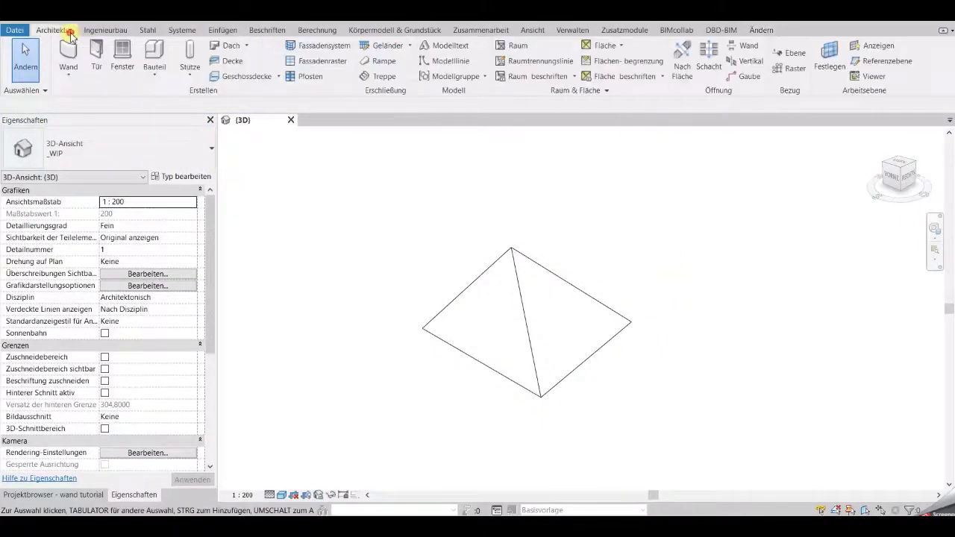
pyautogui.click(73, 81)
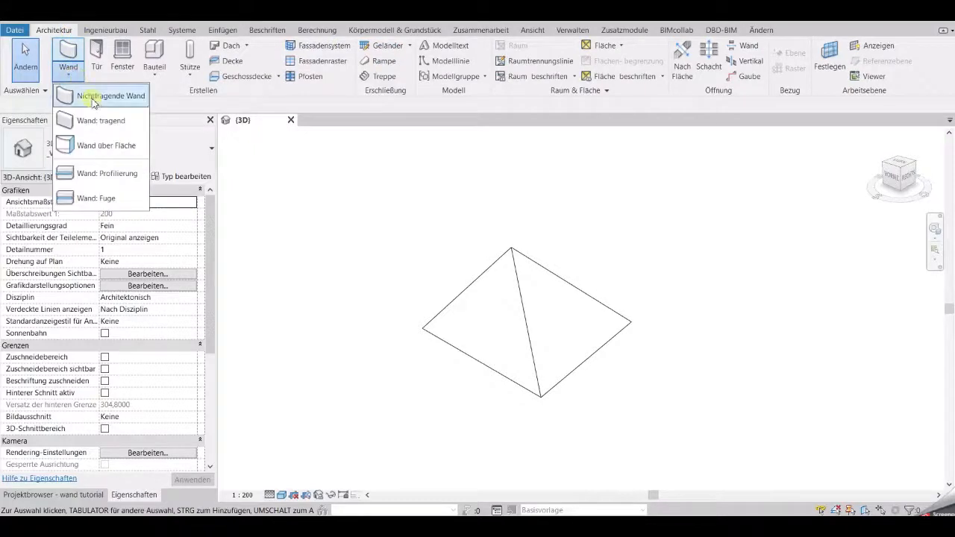
pyautogui.click(119, 148)
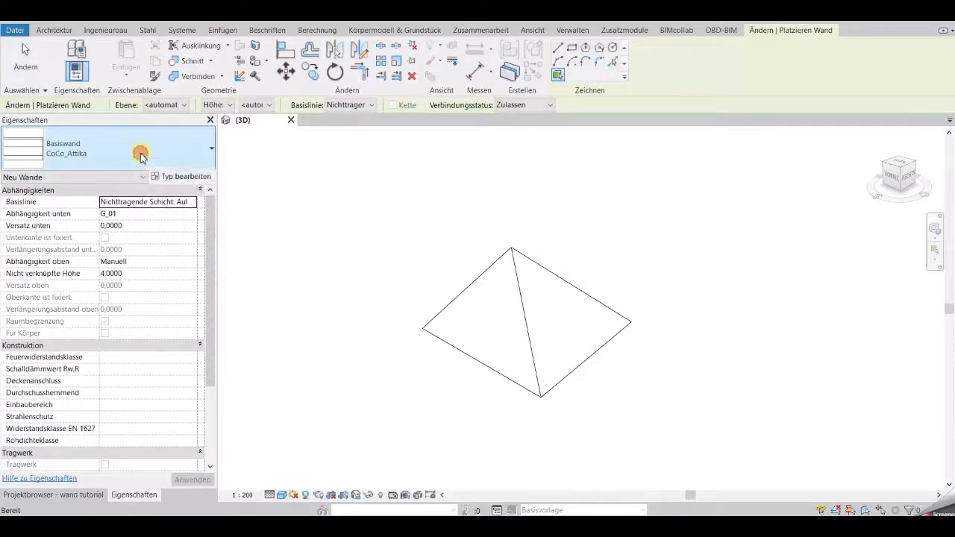
pyautogui.click(140, 155)
pyautogui.scroll(-3, 169, 310)
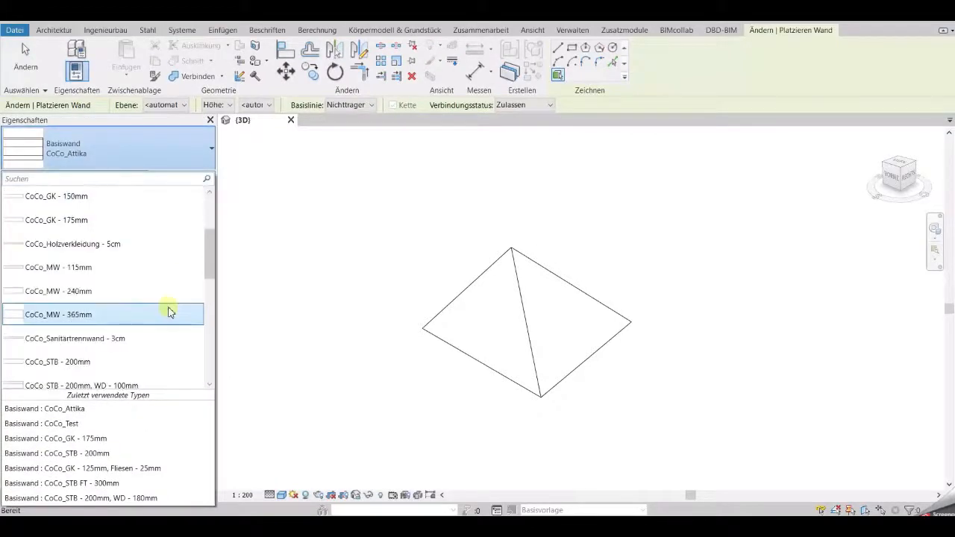
pyautogui.scroll(-3, 169, 310)
pyautogui.click(149, 292)
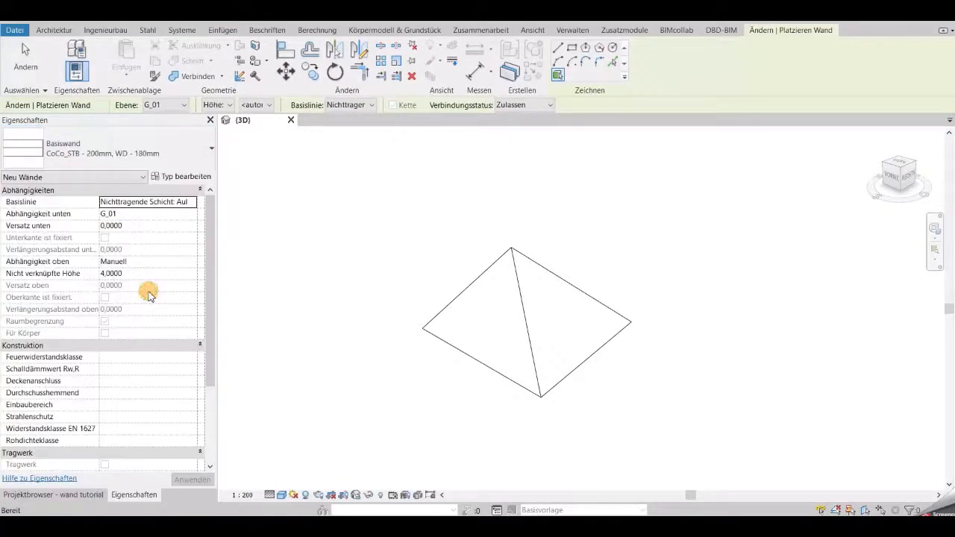
# Set the wall's Basislinie to Nichttragende Schicht: Innenkante and place walls on the pyramid's sloping faces.
pyautogui.click(193, 203)
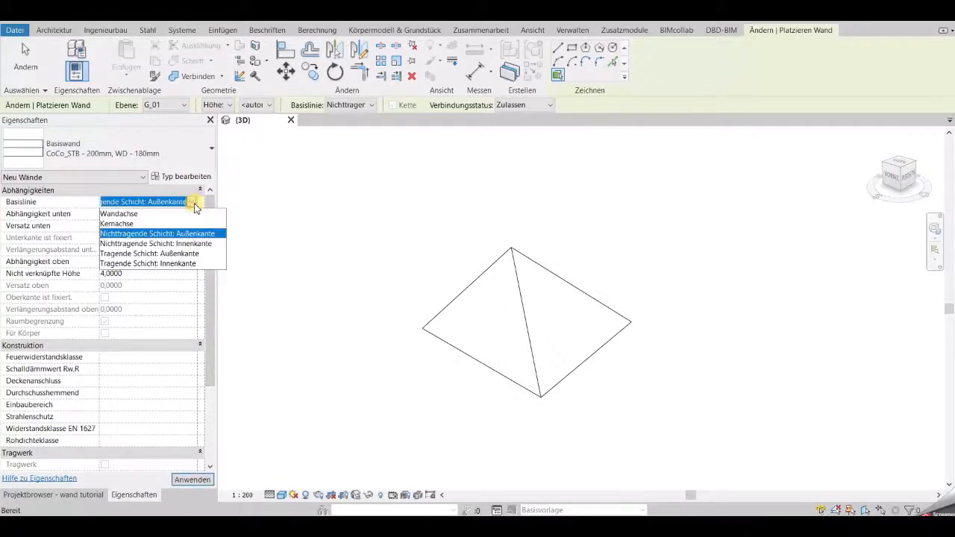
pyautogui.click(156, 244)
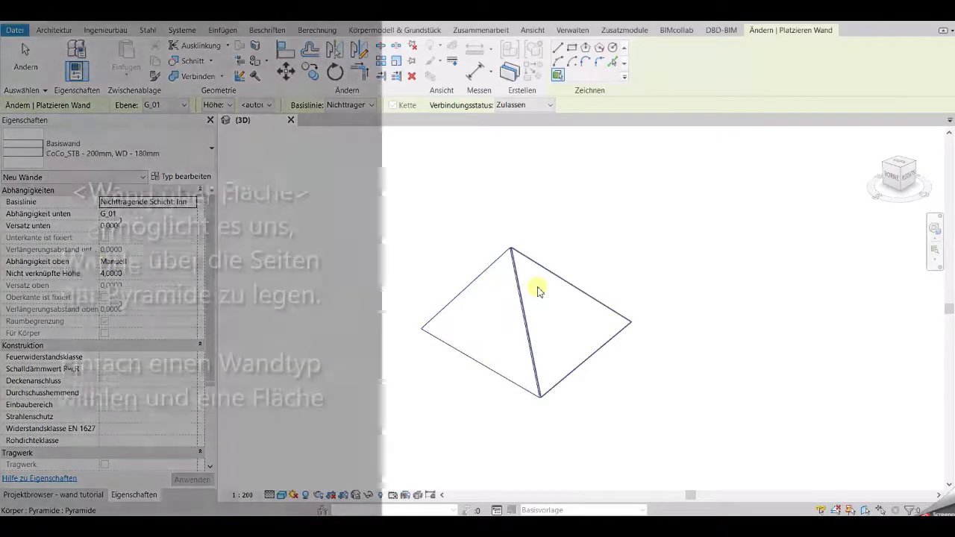
pyautogui.keyDown('shift'); pyautogui.moveTo(644, 251); pyautogui.dragTo(453, 301, button='middle'); pyautogui.keyUp('shift')
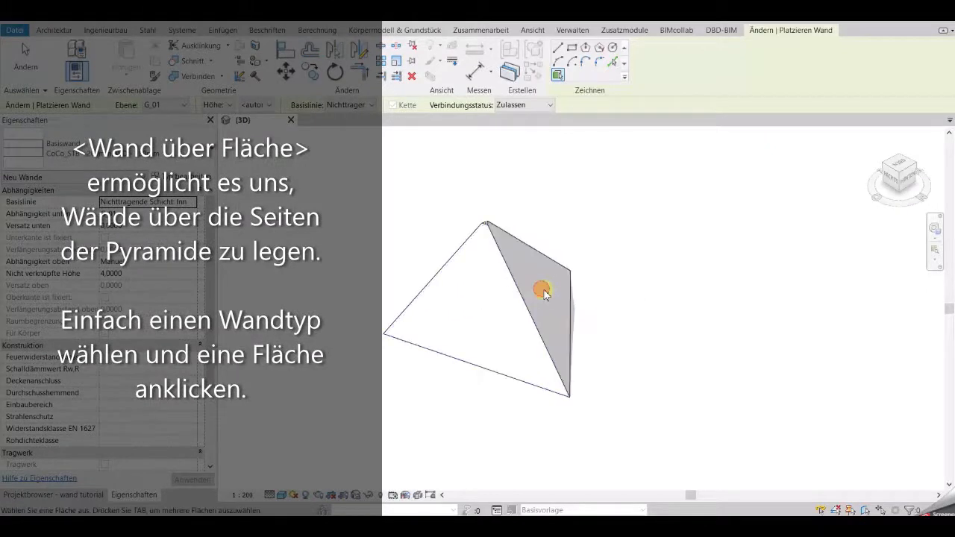
pyautogui.press('Escape')
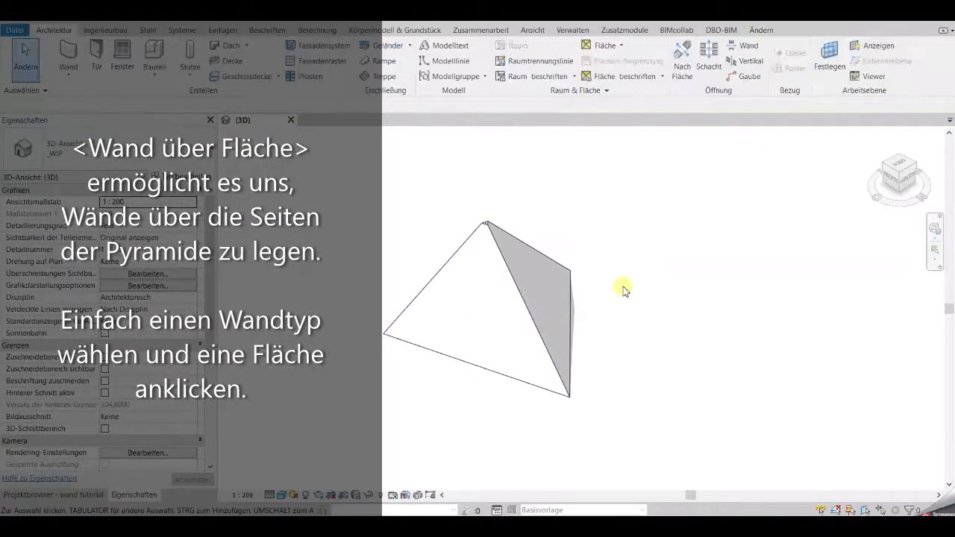
# Enable the 3D section box (3D-Schnittbereich) and move one of its sides inward so it cuts through the pyramid.
pyautogui.scroll(3, 499, 313)
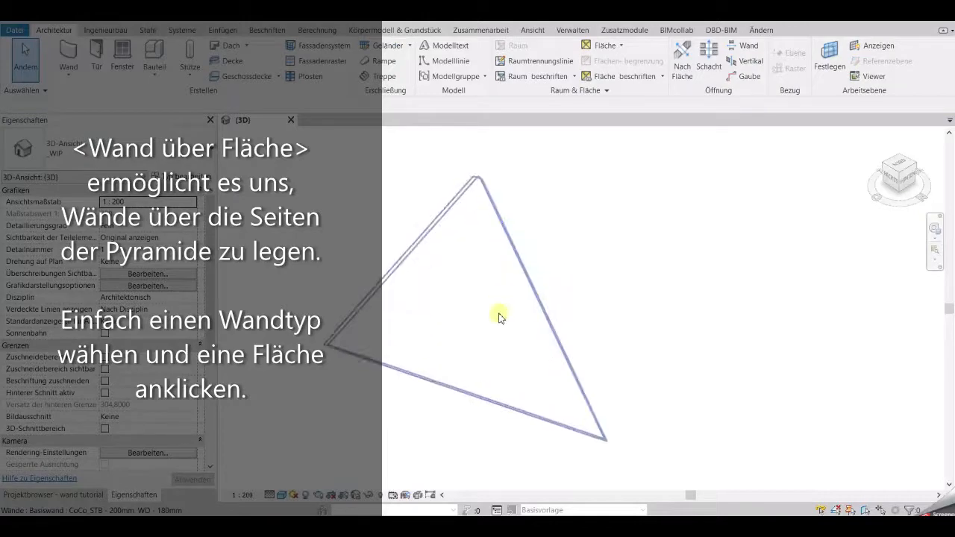
pyautogui.scroll(2, 499, 313)
pyautogui.scroll(-1, 728, 308)
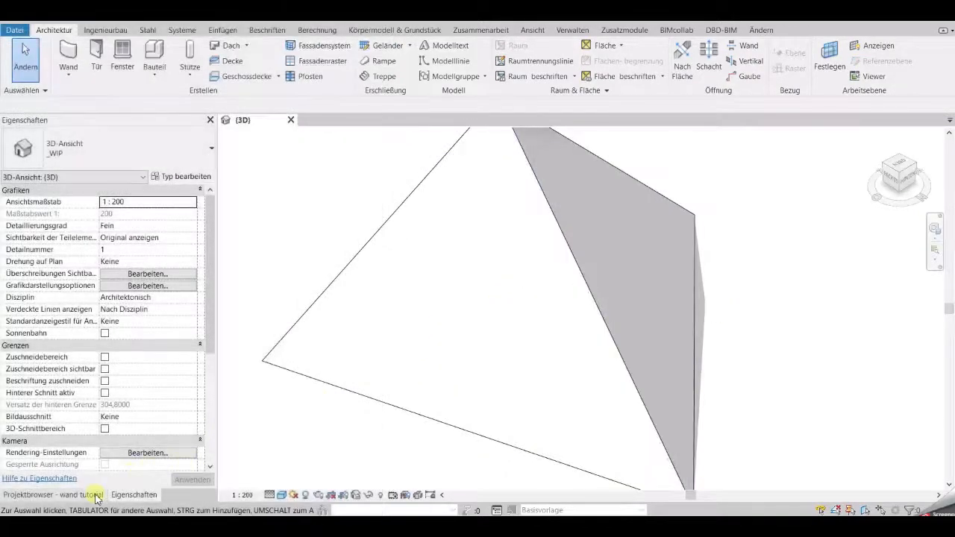
pyautogui.click(105, 429)
pyautogui.scroll(-3, 316, 421)
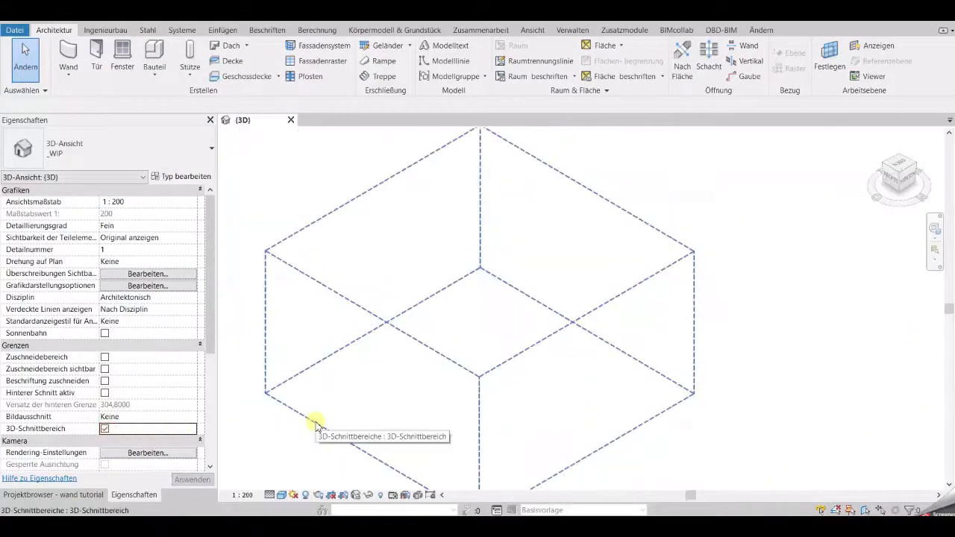
pyautogui.click(315, 422)
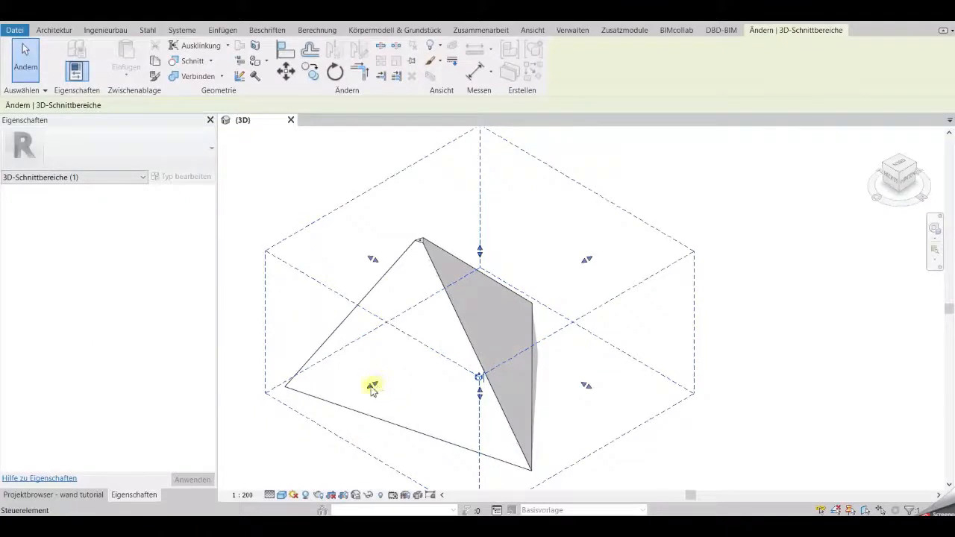
pyautogui.moveTo(372, 386); pyautogui.dragTo(416, 361)
pyautogui.keyDown('shift'); pyautogui.moveTo(328, 432); pyautogui.dragTo(354, 410, button='middle'); pyautogui.keyUp('shift')
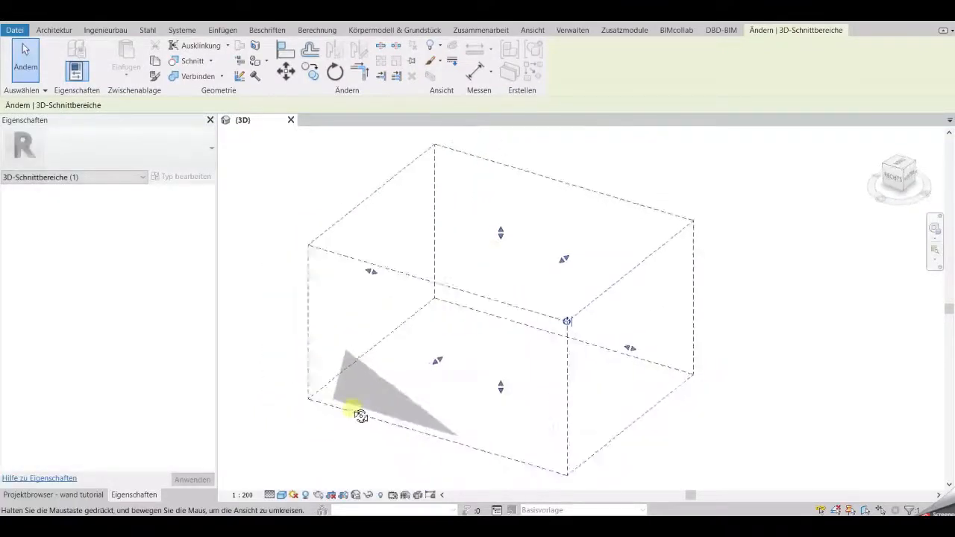
pyautogui.click(334, 441)
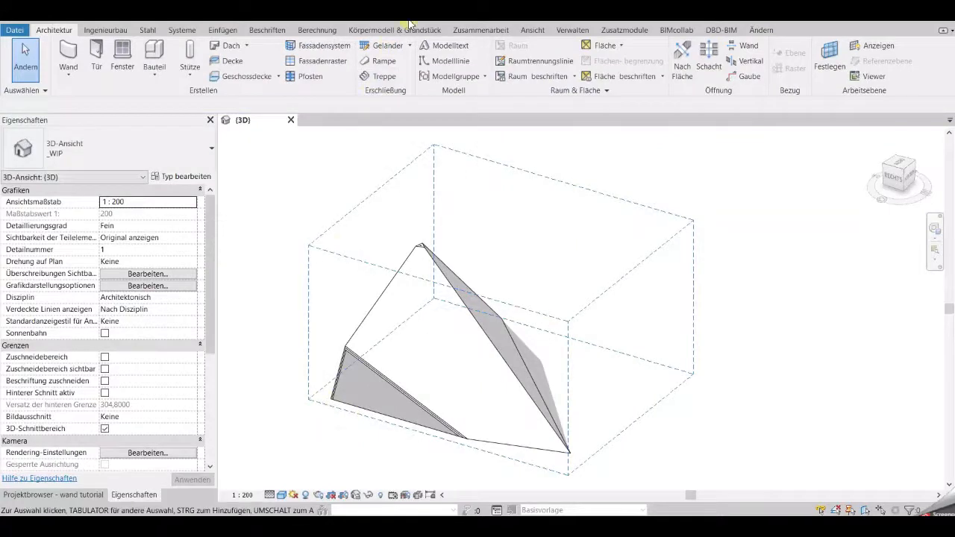
# Switch the mass display to follow the view settings and move another section box side inward to cut further into the pyramid's corner.
pyautogui.click(409, 29)
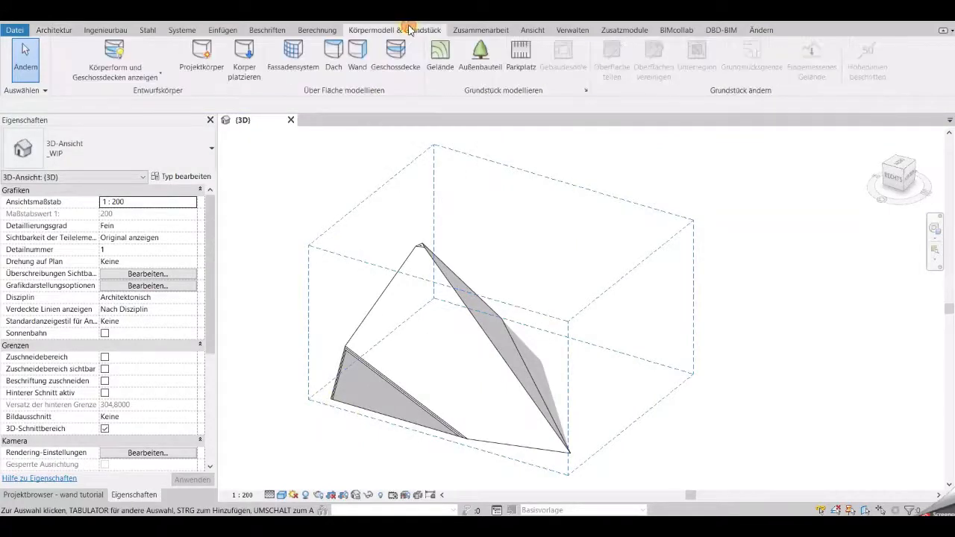
pyautogui.click(121, 56)
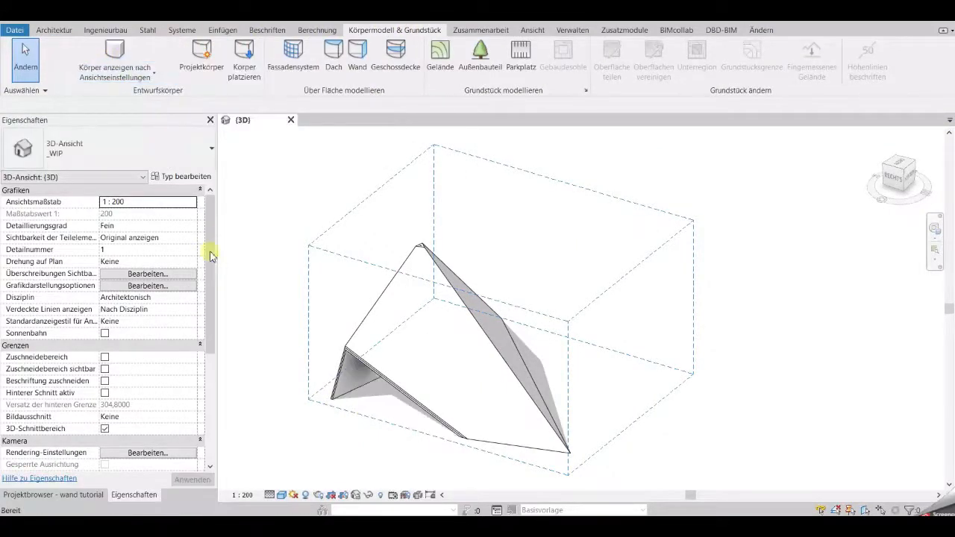
pyautogui.keyDown('shift'); pyautogui.moveTo(301, 427); pyautogui.dragTo(522, 394, button='middle'); pyautogui.keyUp('shift')
pyautogui.scroll(3, 640, 397)
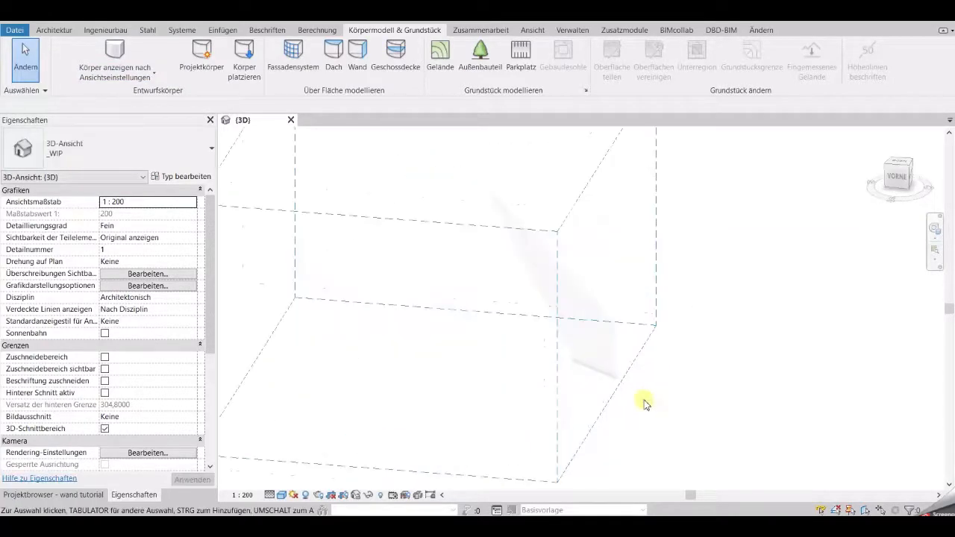
pyautogui.click(603, 388)
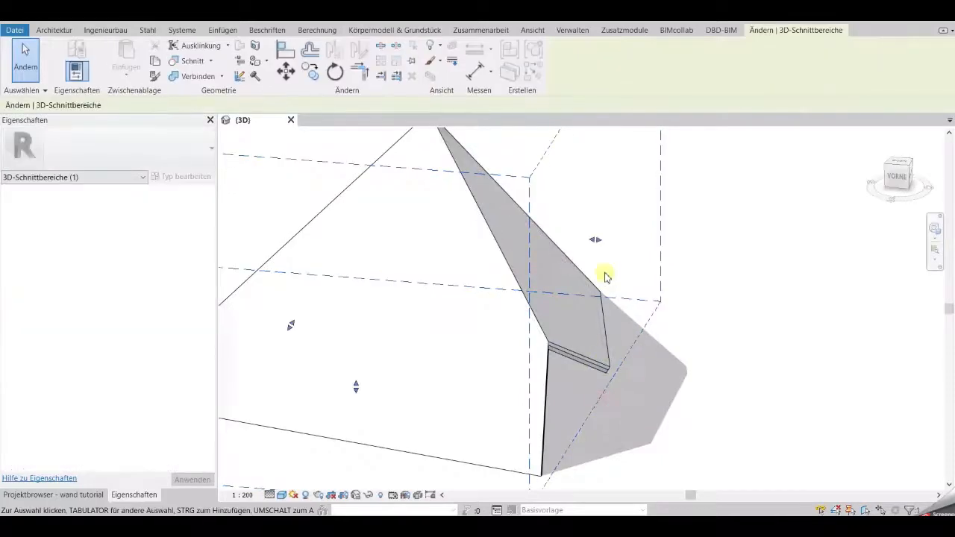
pyautogui.moveTo(596, 244); pyautogui.dragTo(561, 237)
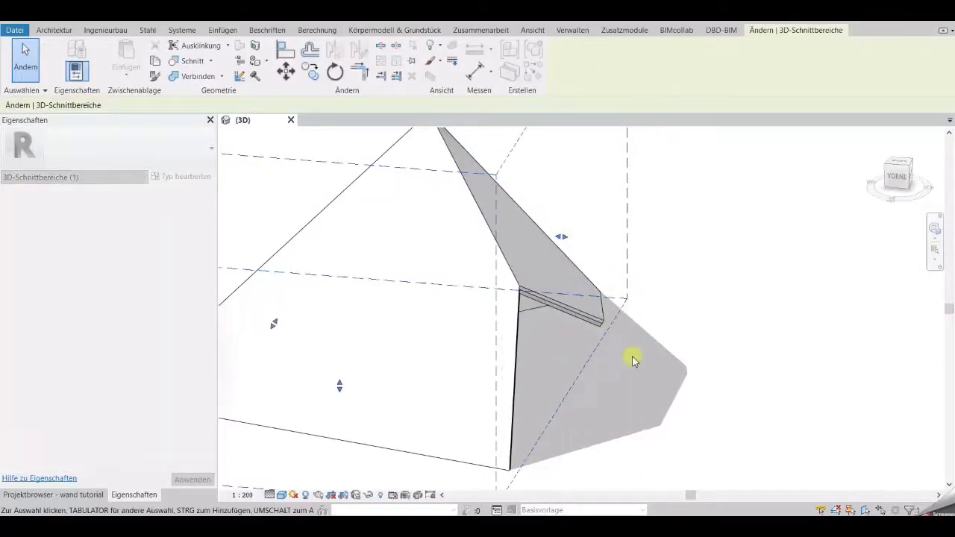
pyautogui.click(632, 367)
# Examine the wall layers and how the sloping walls join at the cut corner, from outside and inside.
pyautogui.keyDown('shift'); pyautogui.moveTo(633, 370); pyautogui.dragTo(456, 243, button='middle'); pyautogui.keyUp('shift')
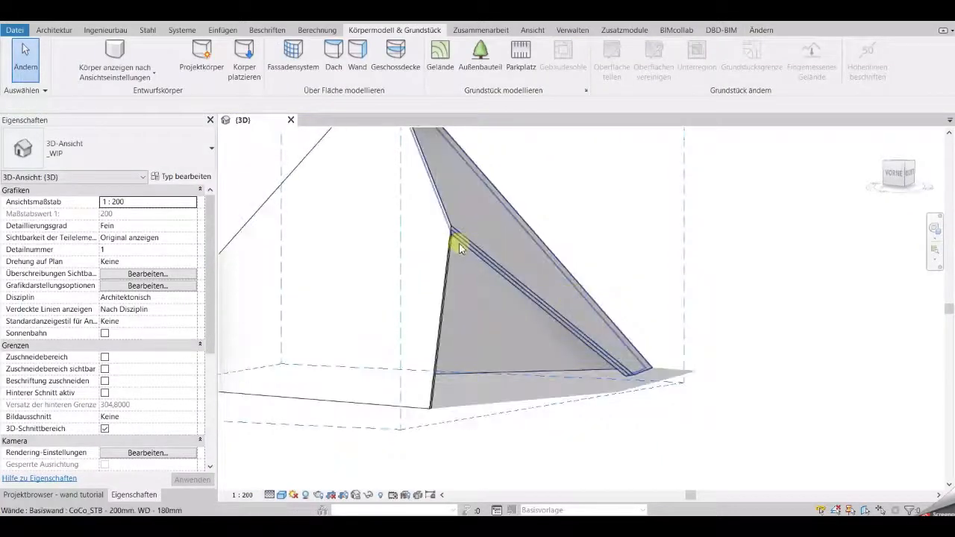
pyautogui.scroll(3, 462, 248)
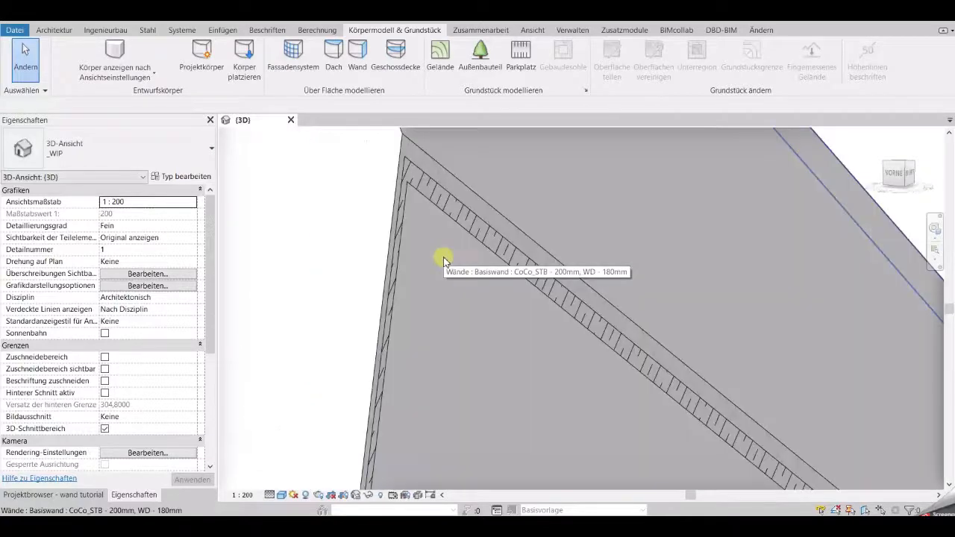
pyautogui.click(470, 246)
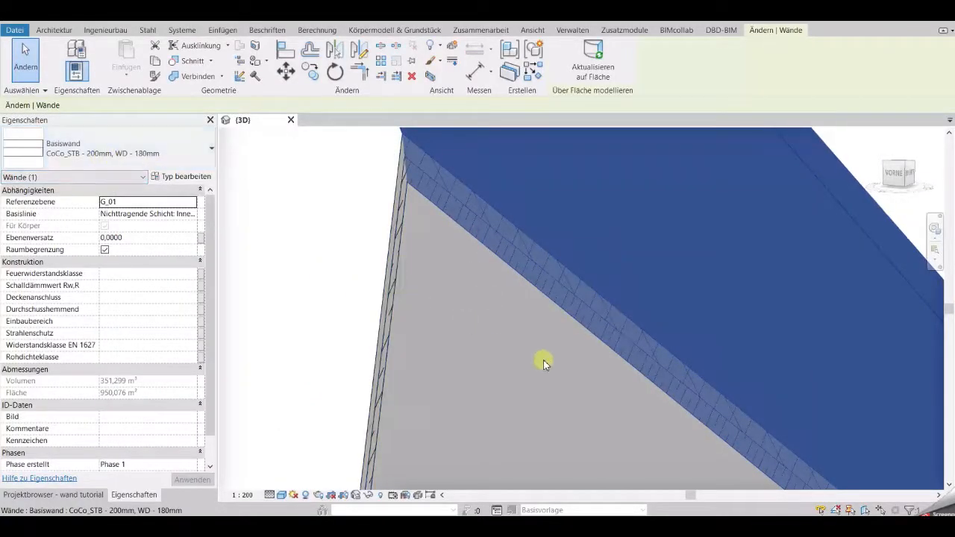
pyautogui.keyDown('shift'); pyautogui.moveTo(544, 363); pyautogui.dragTo(422, 337, button='middle'); pyautogui.keyUp('shift')
pyautogui.click(275, 267)
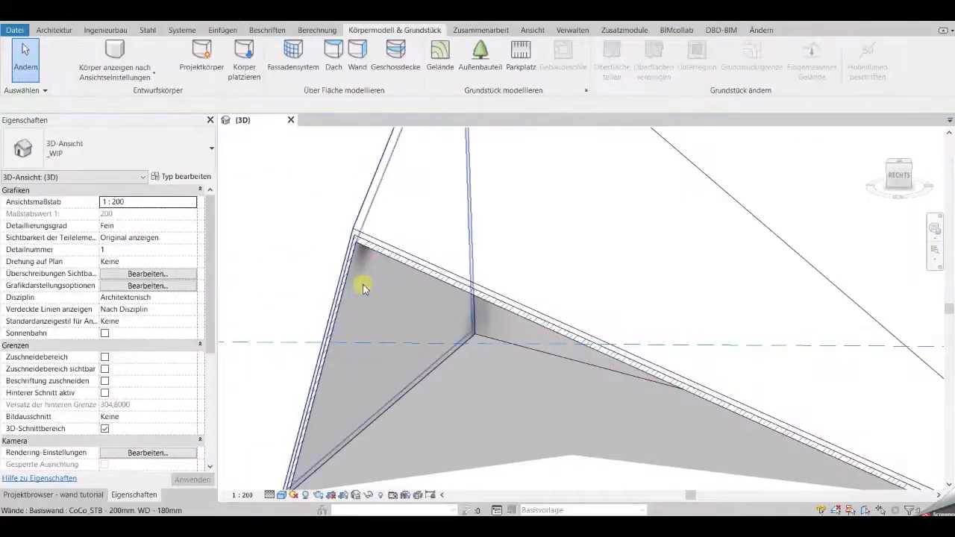
pyautogui.scroll(-3, 382, 314)
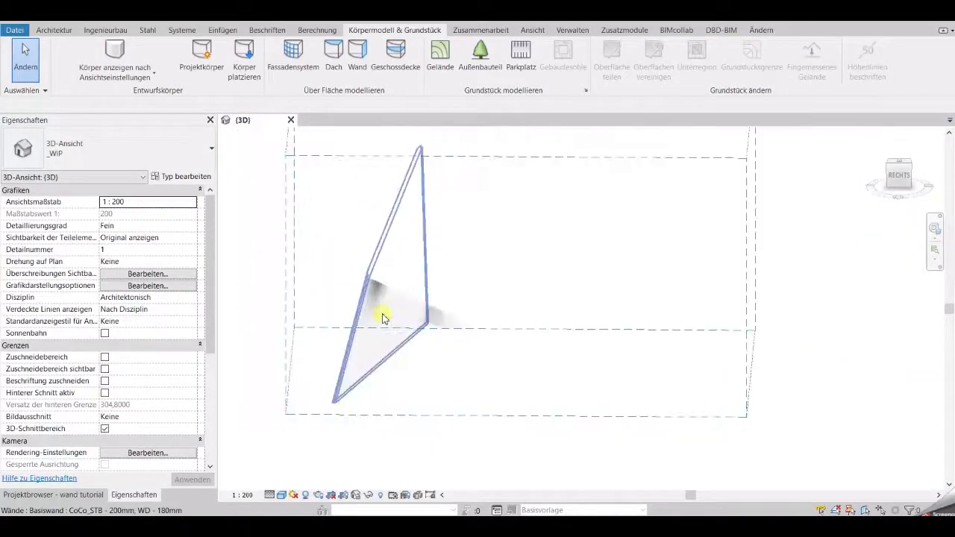
pyautogui.keyDown('shift'); pyautogui.moveTo(332, 310); pyautogui.dragTo(443, 341, button='middle'); pyautogui.keyUp('shift')
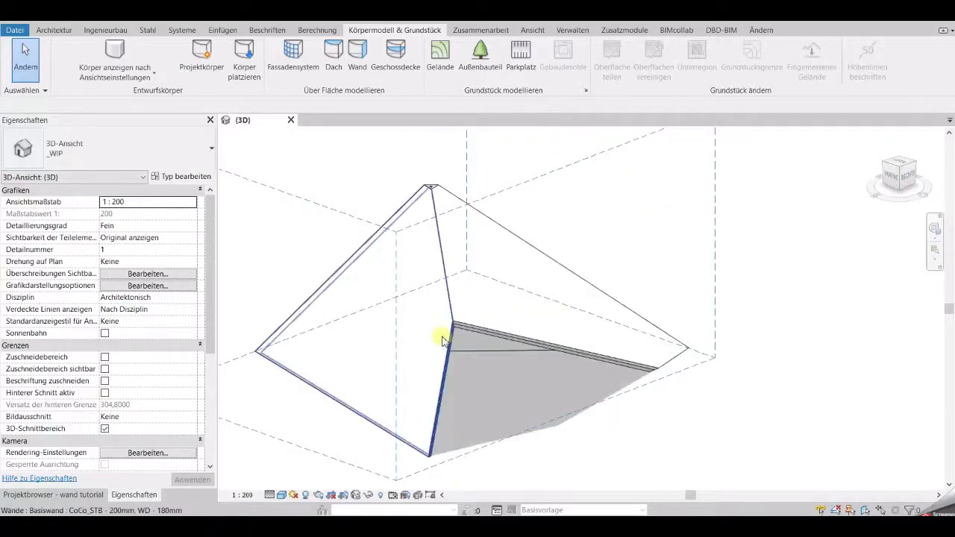
# Place CoCo_Holztür_BZ_1fl 885mm x 2260mm doors at the pyramid's base, two in one sloping wall and one in the adjacent wall.
pyautogui.click(74, 33)
pyautogui.click(95, 54)
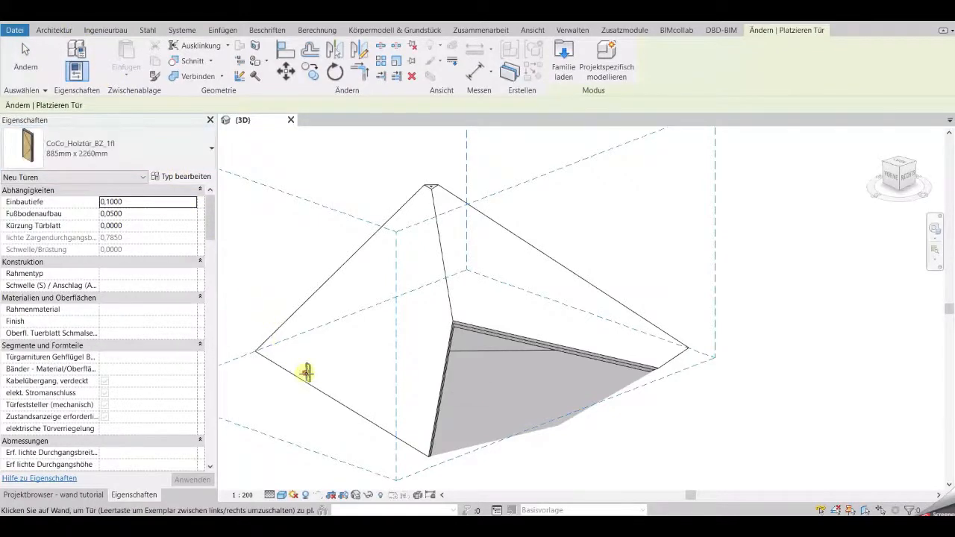
pyautogui.click(341, 397)
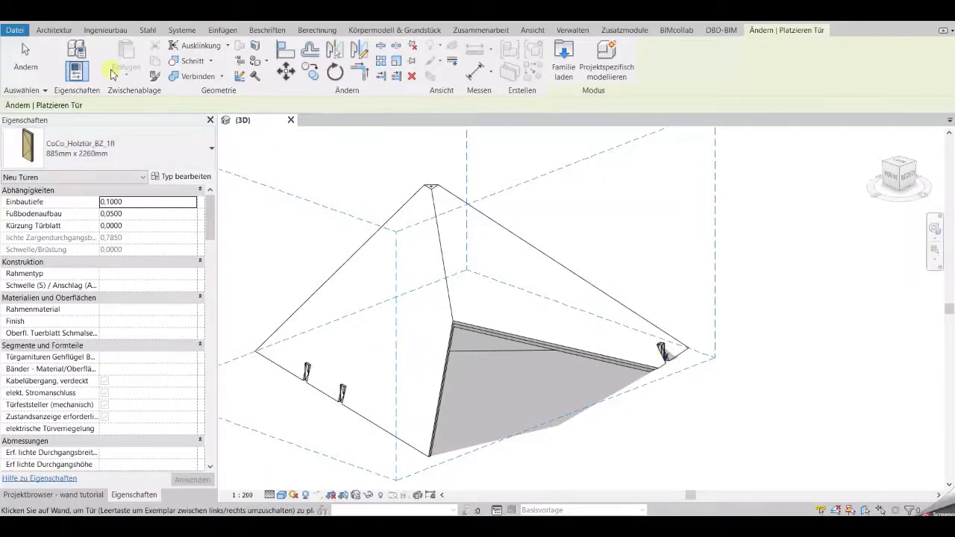
# Place CoCo_Aluminium, Festverglasung 1010mm x 2135mm windows, two in the sloping wall with two doors and one in the adjacent wall.
pyautogui.click(63, 30)
pyautogui.click(126, 60)
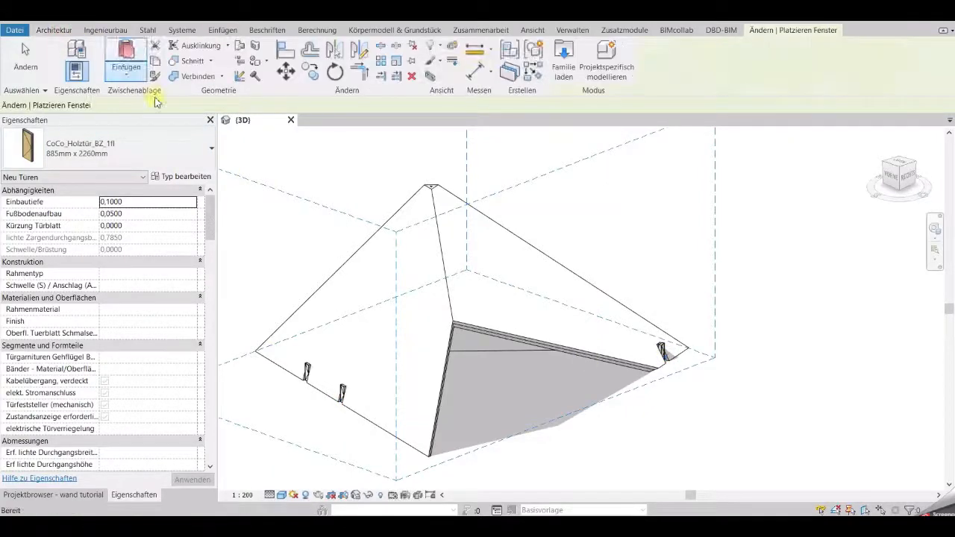
pyautogui.click(365, 299)
pyautogui.click(499, 269)
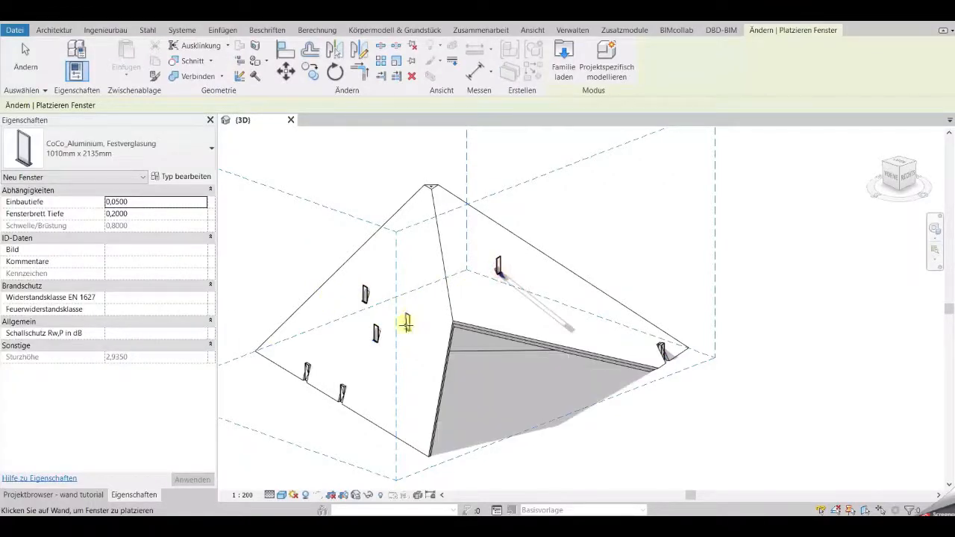
pyautogui.press('Escape')
pyautogui.press('Escape')
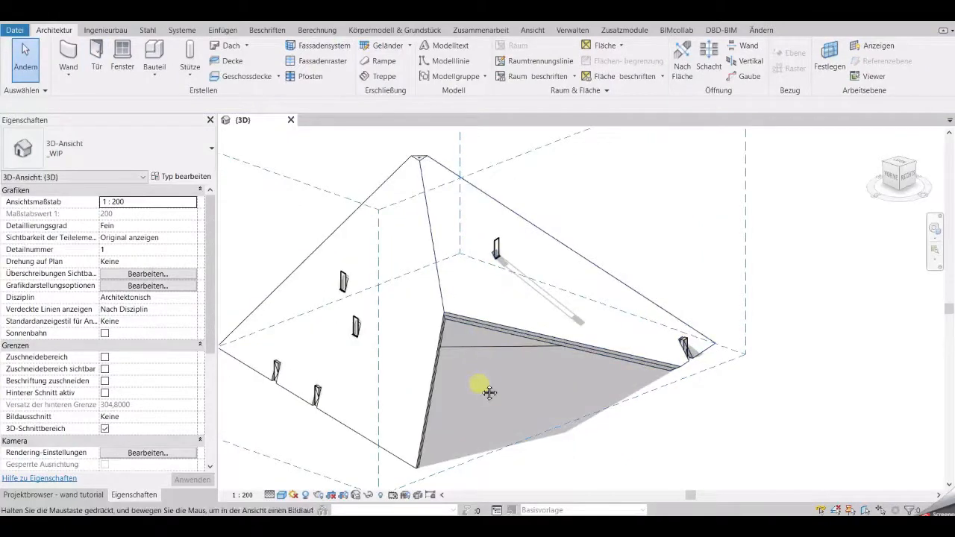
# Set the installation depth (Einbautiefe) of the single window in the adjacent sloping wall to 1.
pyautogui.keyDown('shift'); pyautogui.moveTo(490, 390); pyautogui.dragTo(512, 261, button='middle'); pyautogui.keyUp('shift')
pyautogui.click(511, 258)
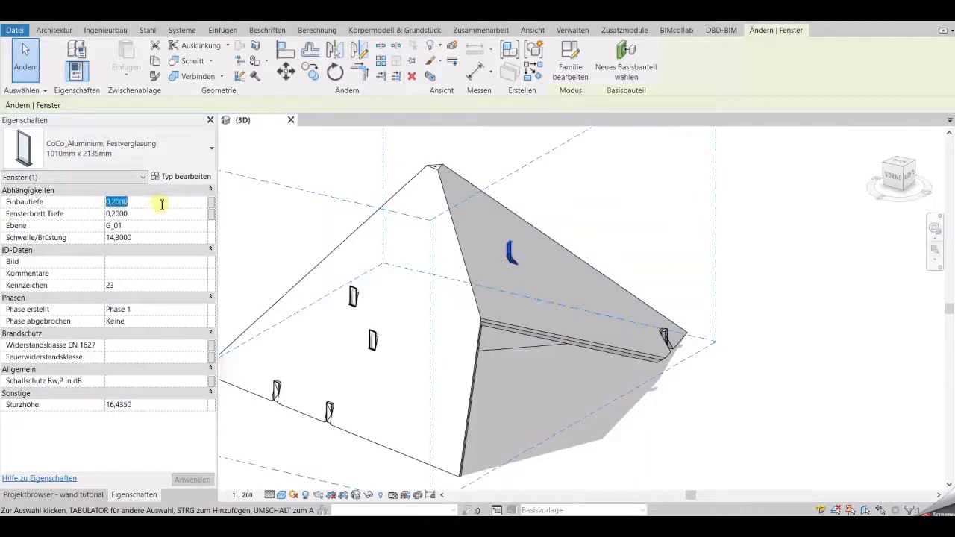
pyautogui.write('1')
pyautogui.click(610, 232)
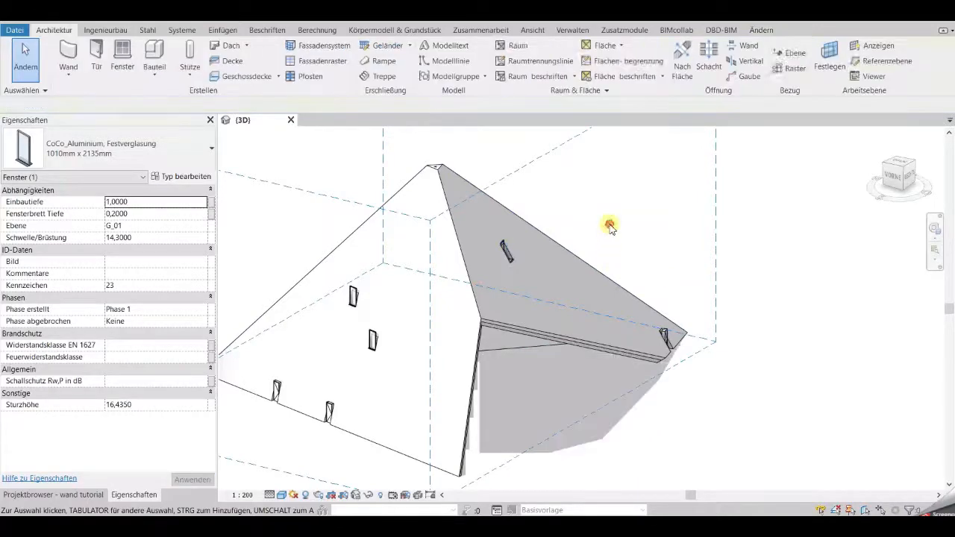
# Turn off the 3D section box and show mass form and floors (Körperform und Geschossdecken anzeigen).
pyautogui.keyDown('shift'); pyautogui.moveTo(631, 261); pyautogui.dragTo(579, 279, button='middle'); pyautogui.keyUp('shift')
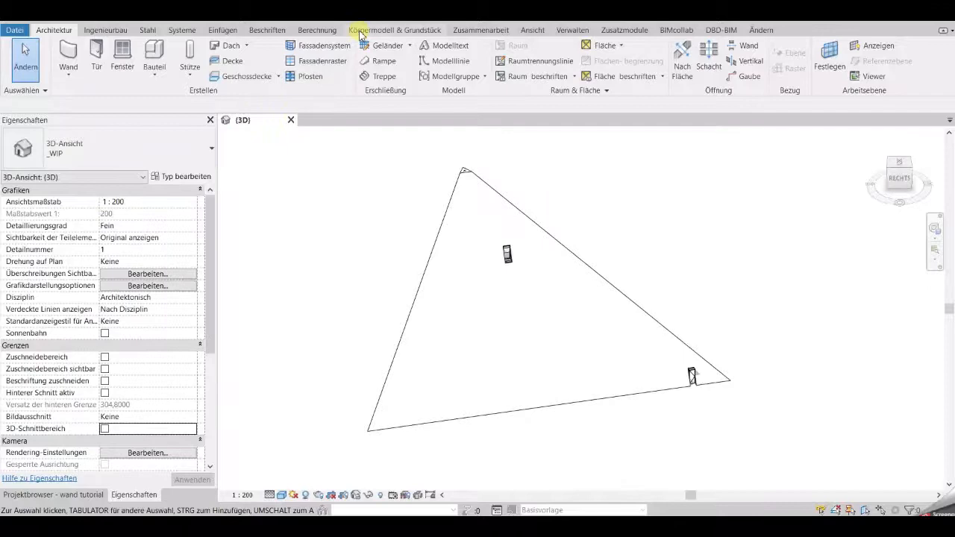
pyautogui.click(360, 32)
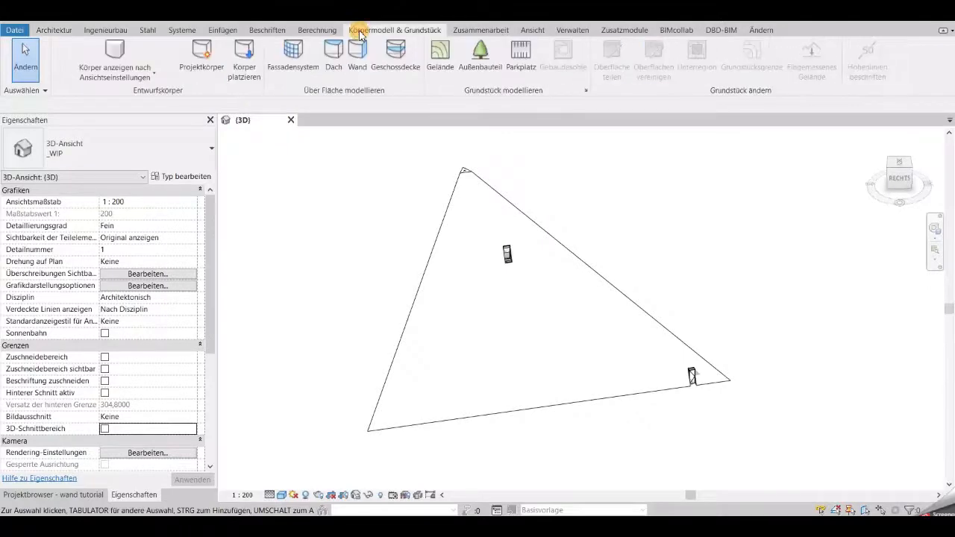
pyautogui.click(148, 53)
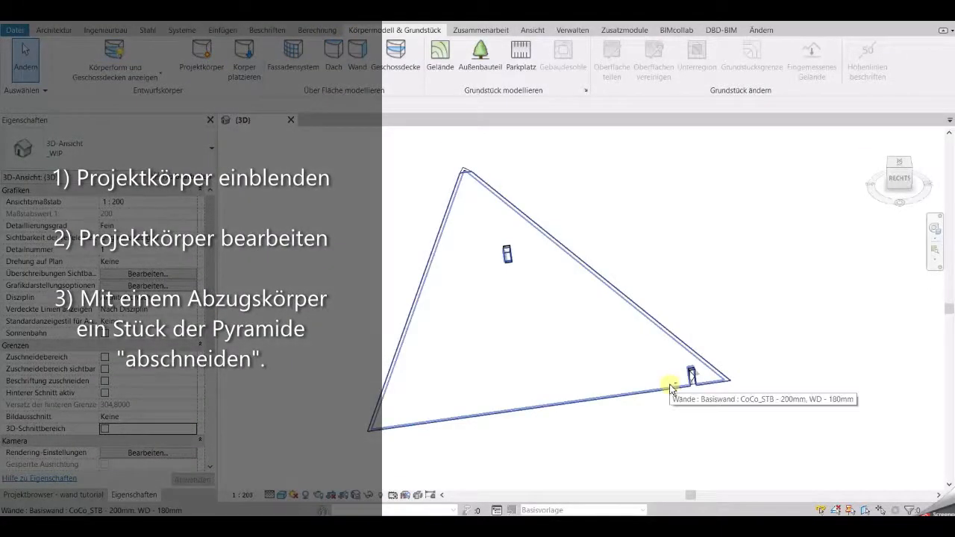
# Select the pyramid mass inside the walls and open it for in-place editing.
pyautogui.moveTo(677, 383)
pyautogui.keyDown('shift'); pyautogui.mouseDown(button='middle')
pyautogui.moveTo(667, 386)
pyautogui.moveTo(669, 371)
pyautogui.mouseUp(button='middle'); pyautogui.keyUp('shift')
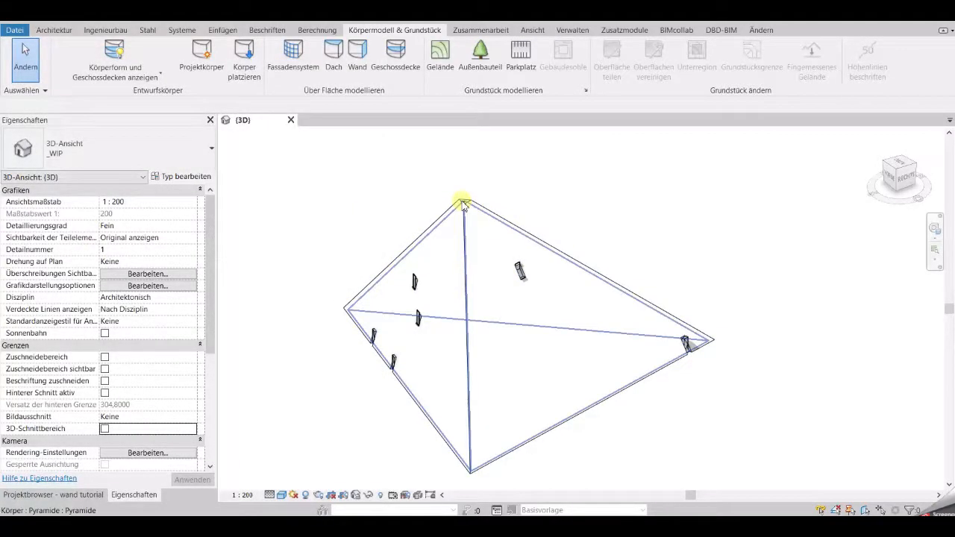
pyautogui.click(462, 203)
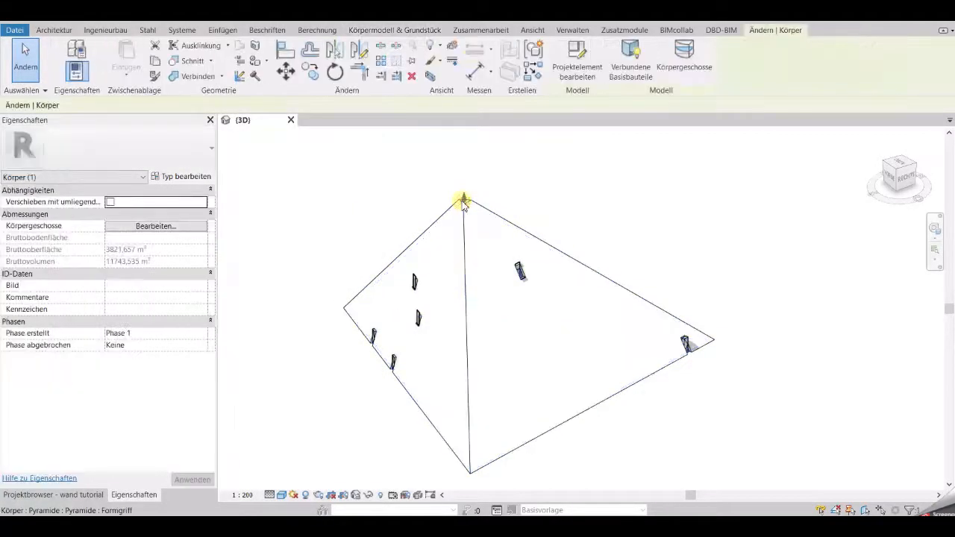
pyautogui.click(593, 79)
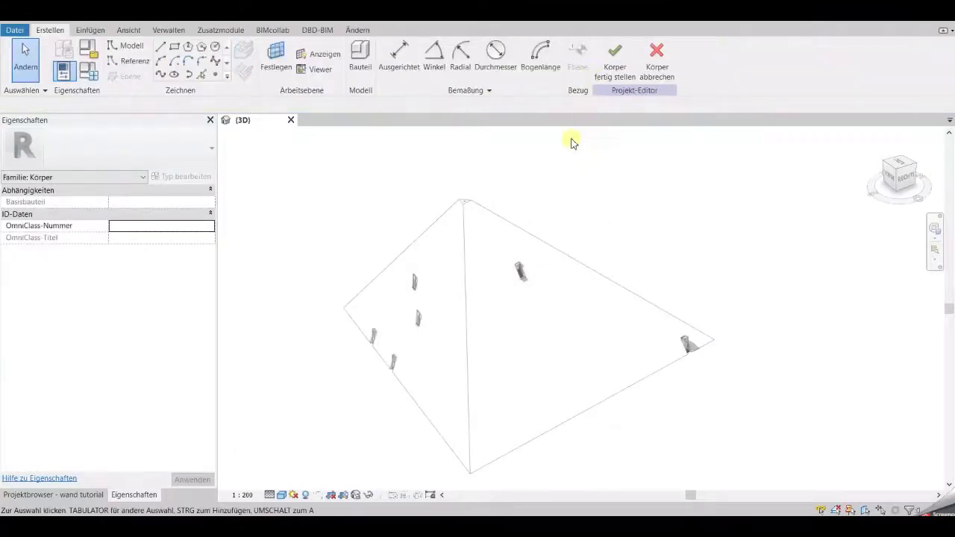
pyautogui.scroll(-2, 548, 197)
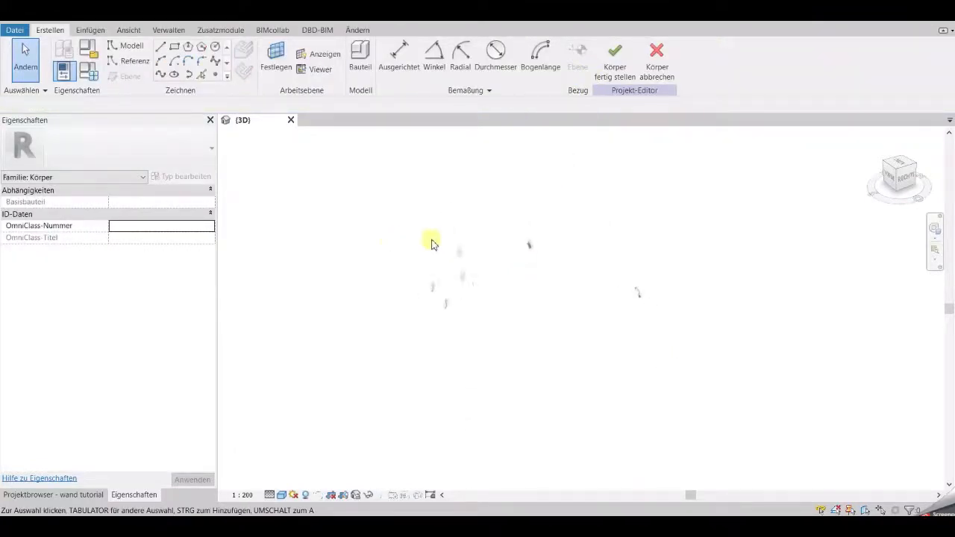
# Sketch a reference-line rectangle about 23.3 by 34.1 m on level G_00, overlapping one base corner of the pyramid.
pyautogui.click(897, 166)
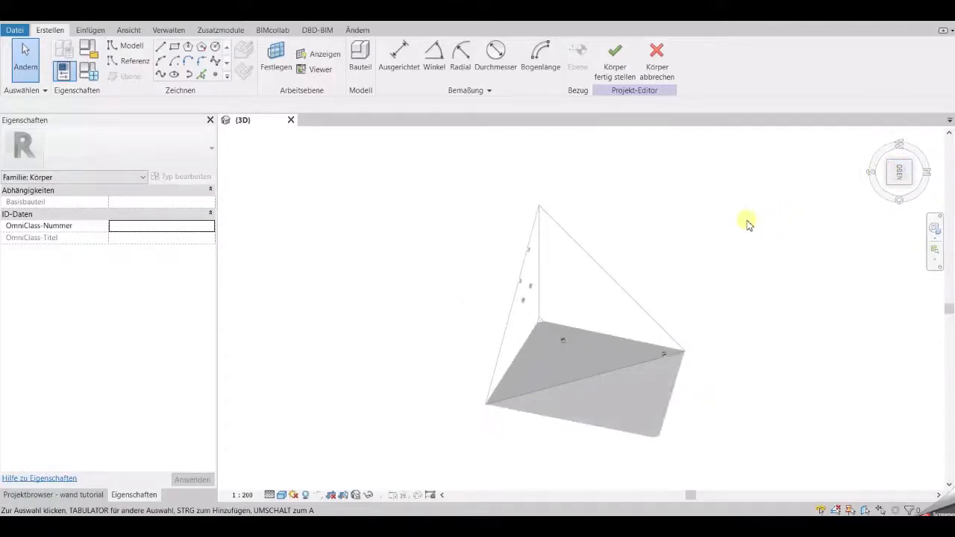
pyautogui.click(145, 64)
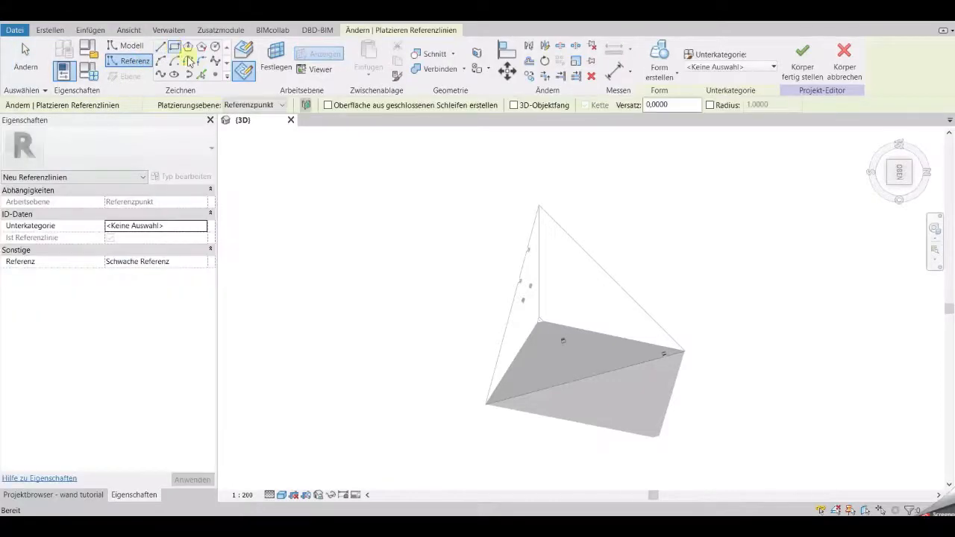
pyautogui.click(261, 106)
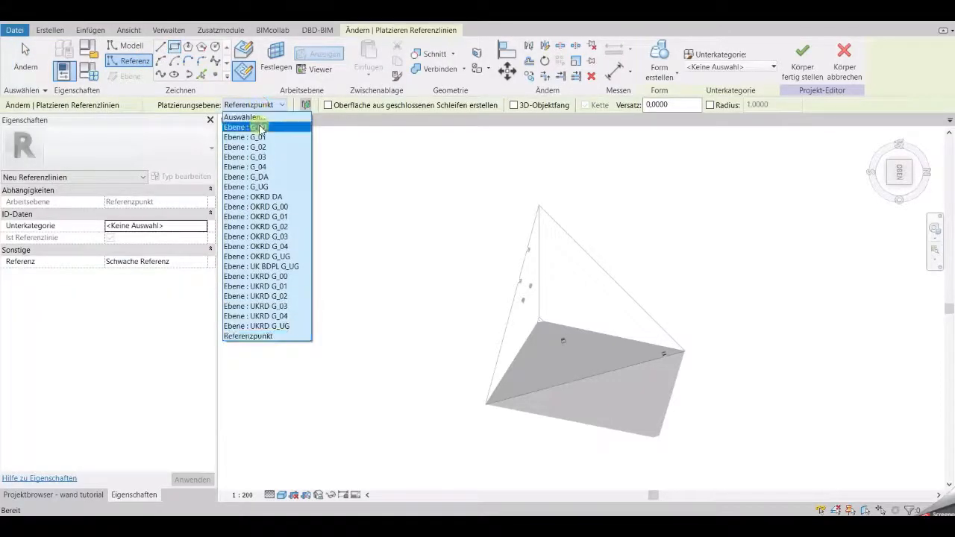
pyautogui.click(259, 125)
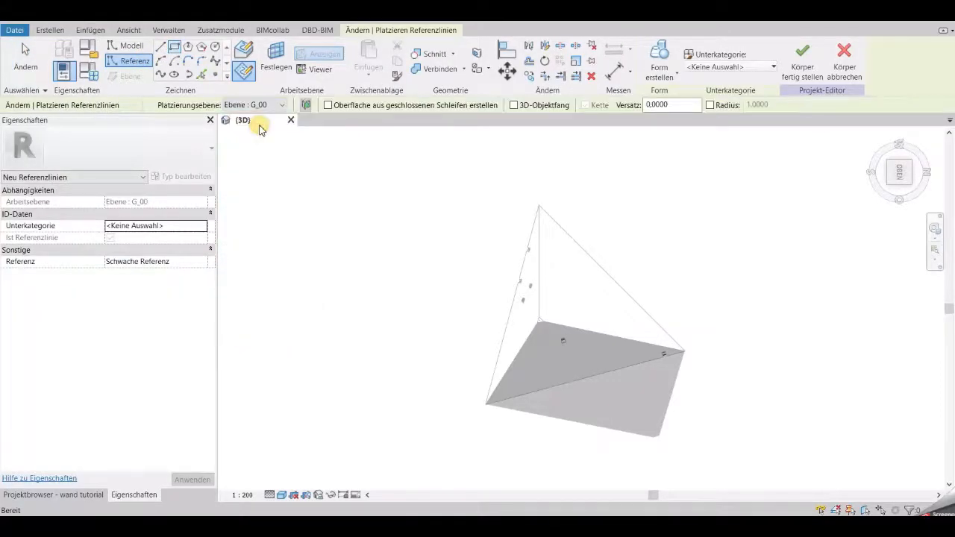
pyautogui.click(625, 252)
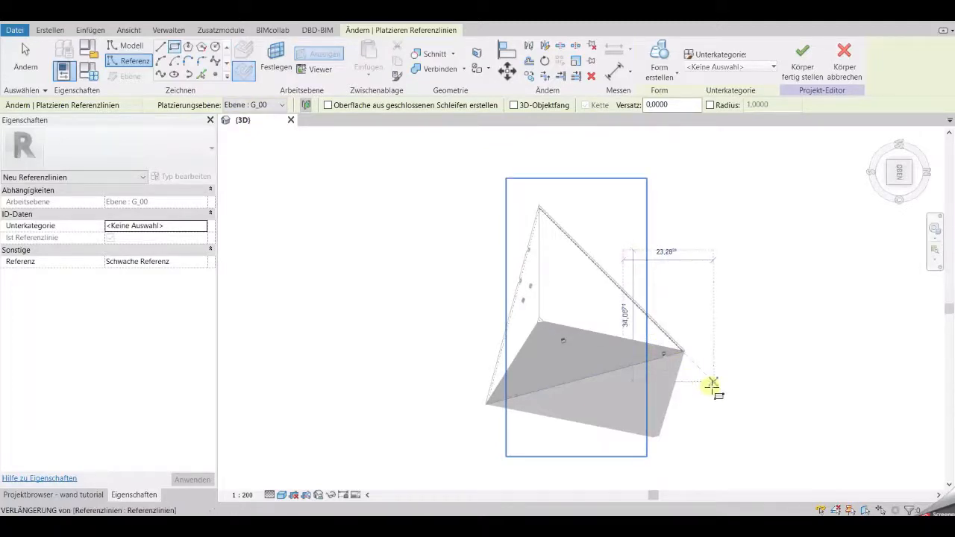
pyautogui.click(713, 383)
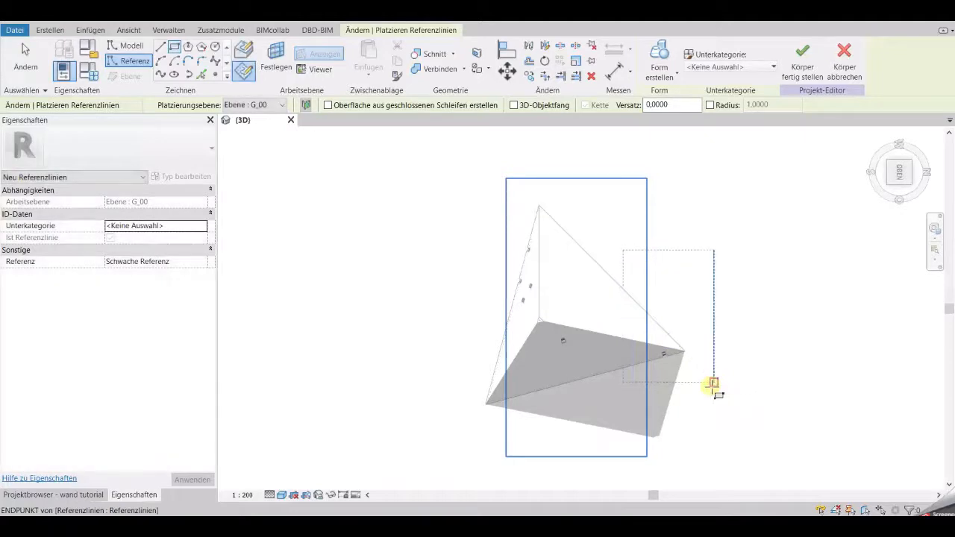
pyautogui.press('Escape')
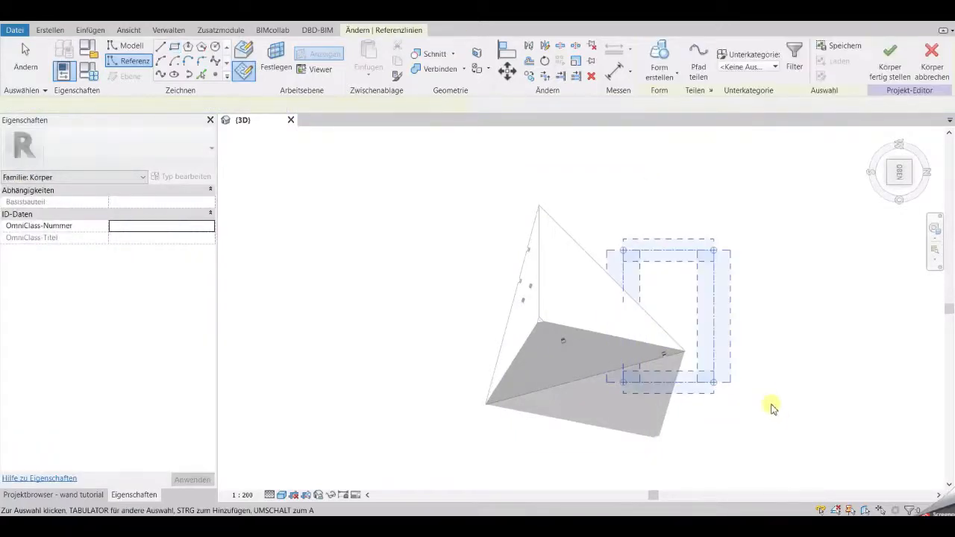
# Create a void form (Abzugskörperform) about 20.07 m high from the rectangle to cut the pyramid corner, and finish the mass.
pyautogui.keyDown('shift'); pyautogui.moveTo(792, 424); pyautogui.dragTo(680, 204, button='middle'); pyautogui.keyUp('shift')
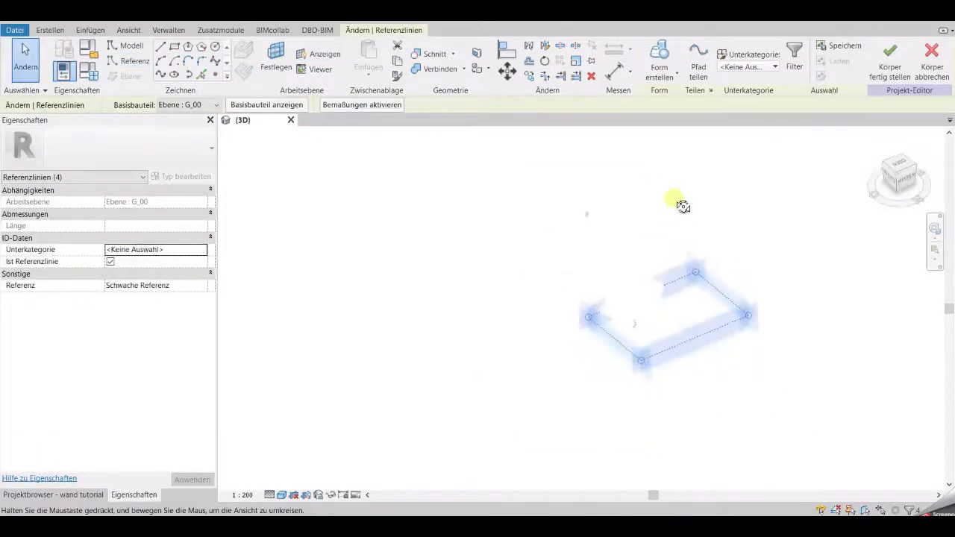
pyautogui.click(666, 85)
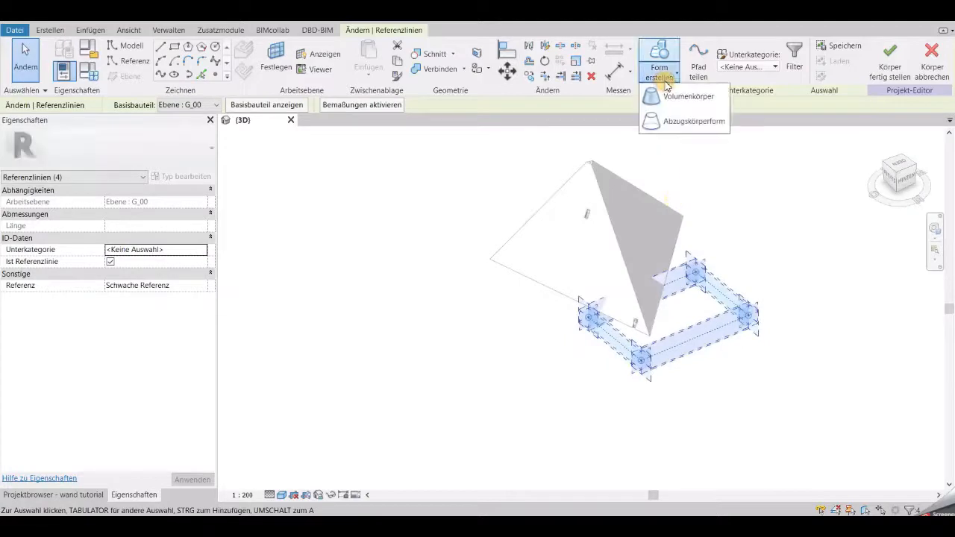
pyautogui.click(699, 124)
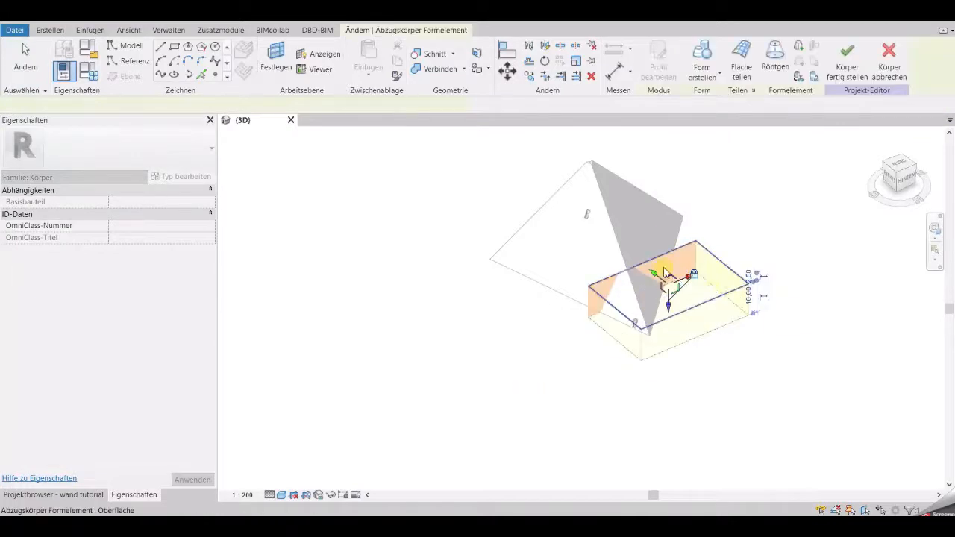
pyautogui.moveTo(669, 306); pyautogui.dragTo(669, 275)
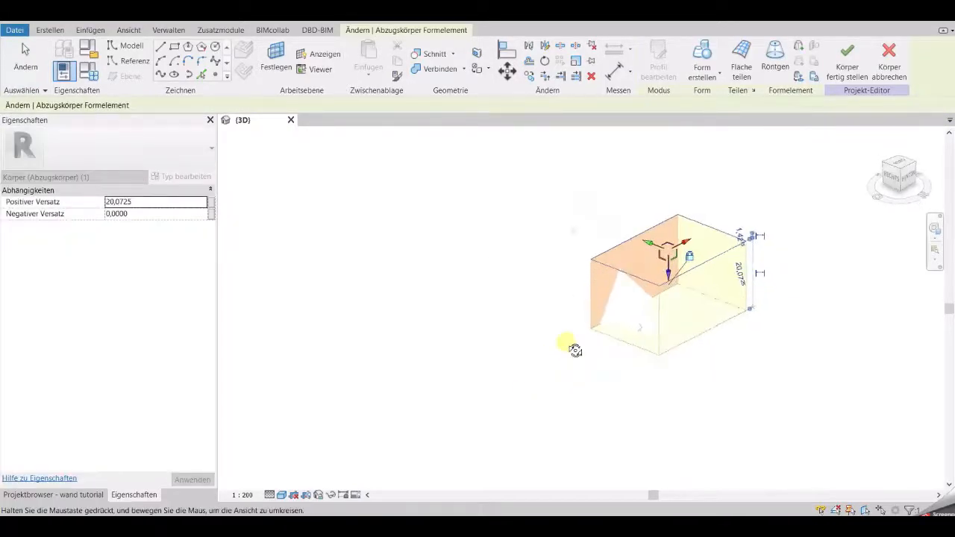
pyautogui.click(552, 382)
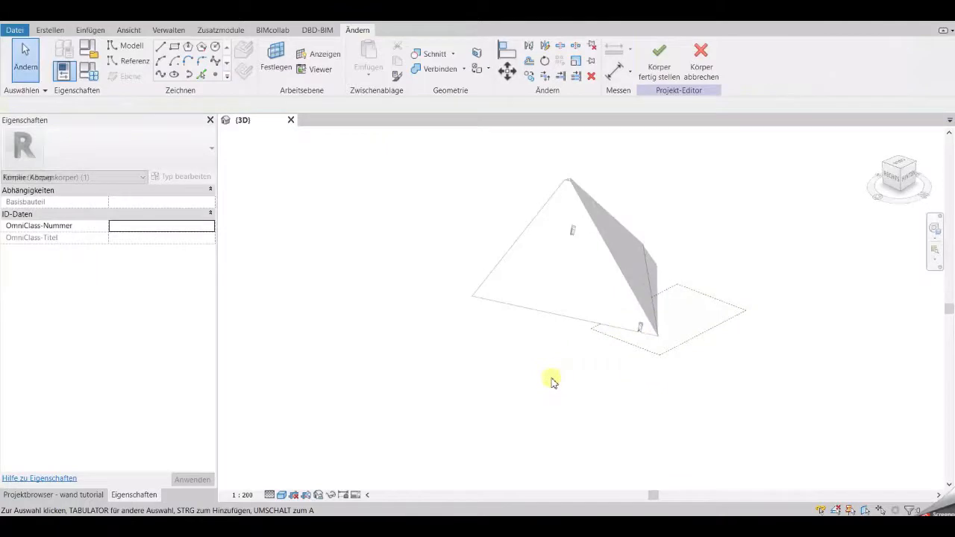
pyautogui.click(656, 68)
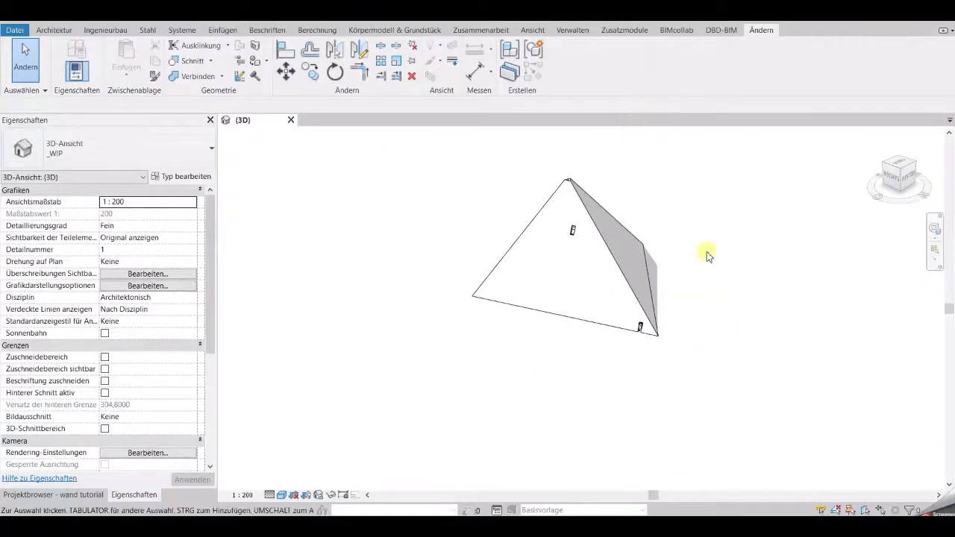
# Update the sloping wall with the door near the cut corner to its mass face, deleting the 885mm x 2260mm door instance.
pyautogui.scroll(5, 712, 304)
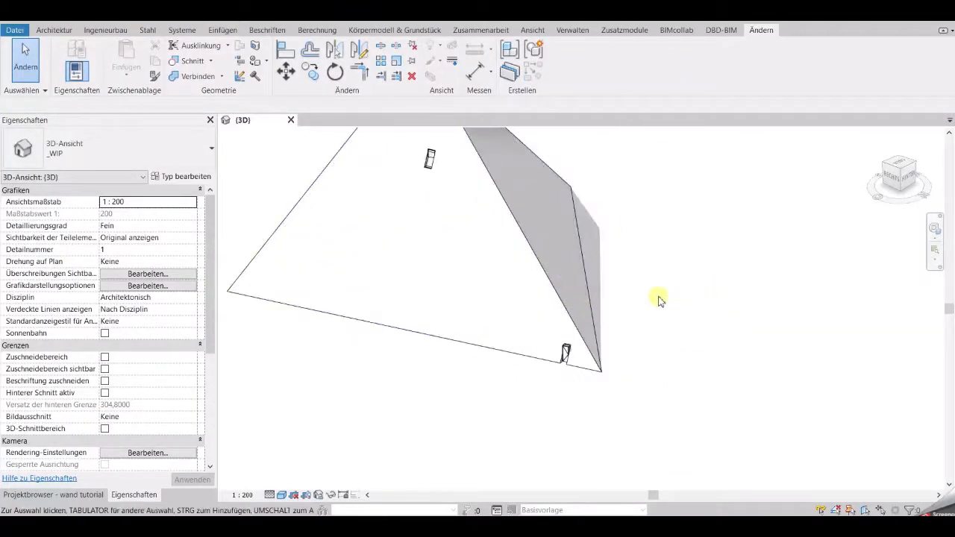
pyautogui.click(548, 321)
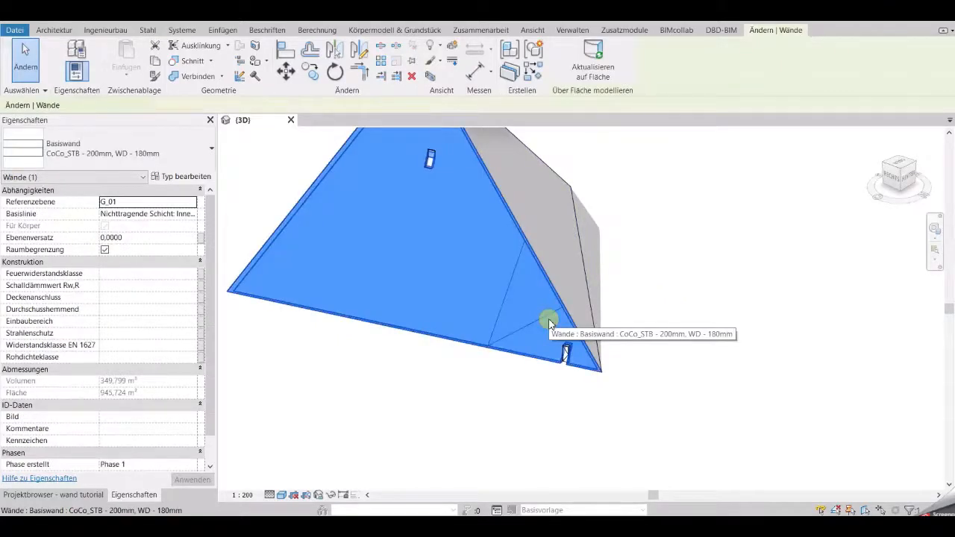
pyautogui.click(593, 68)
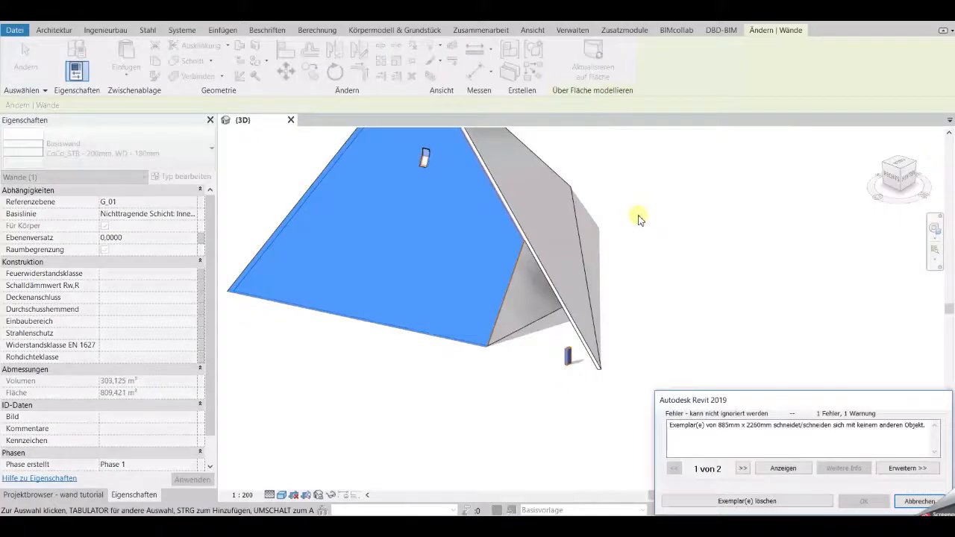
pyautogui.click(725, 502)
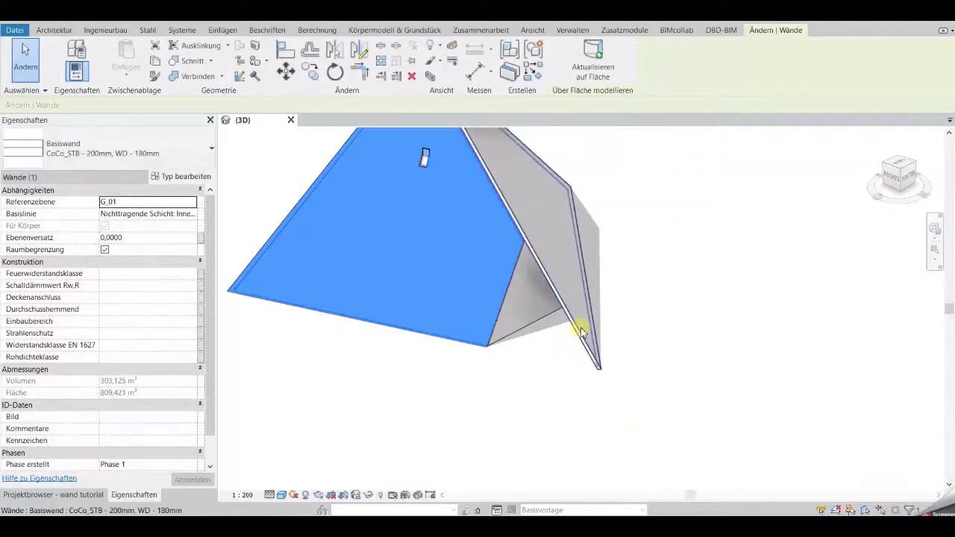
# Update the adjacent sloping wall at the cut corner to its modified mass face.
pyautogui.click(582, 331)
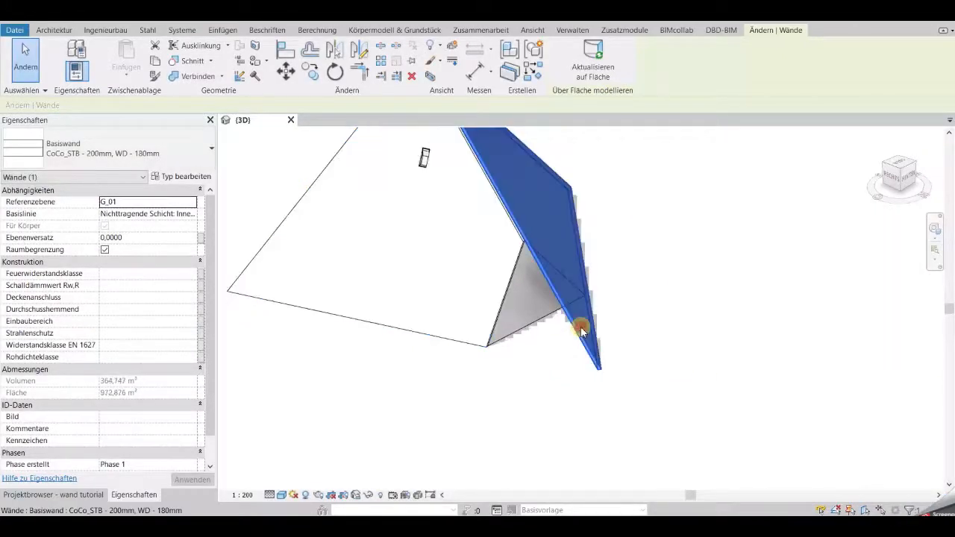
pyautogui.click(595, 74)
pyautogui.click(650, 335)
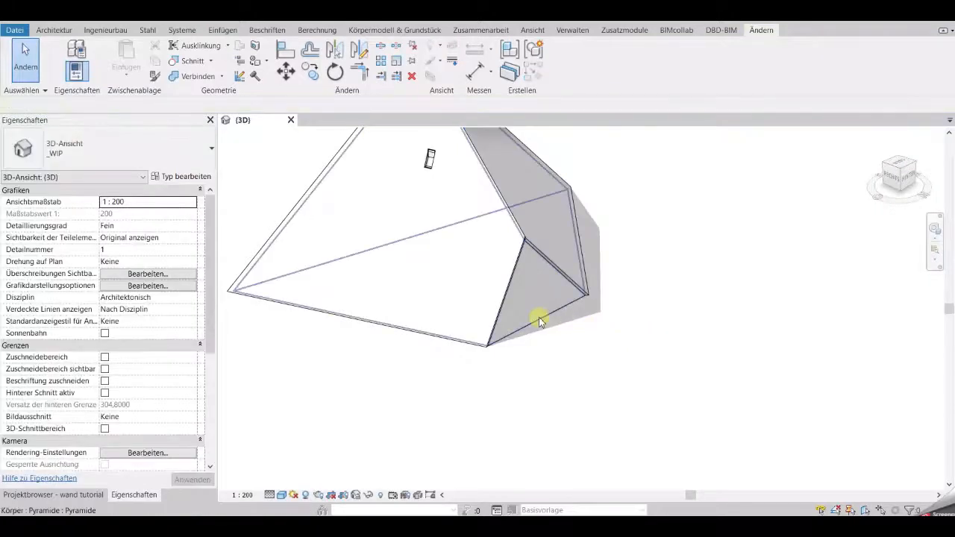
# Switch the mass display to Körper anzeigen nach Ansichtseinstellungen and examine the open corner between the two trimmed walls.
pyautogui.click(408, 31)
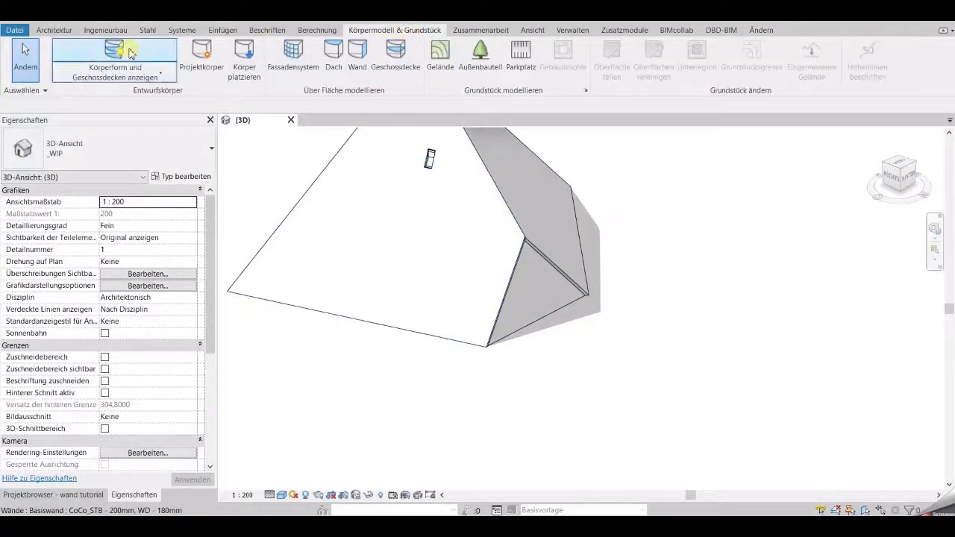
pyautogui.click(659, 347)
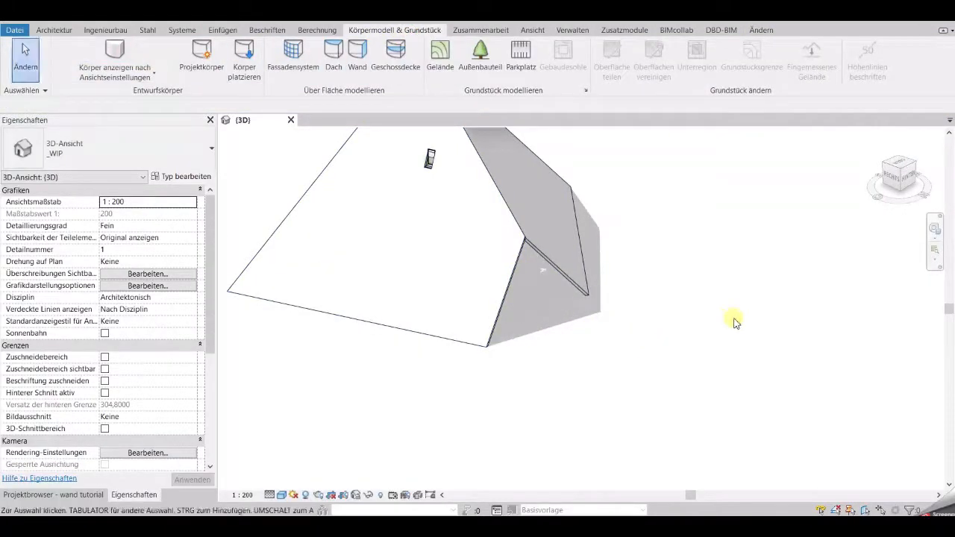
pyautogui.keyDown('shift'); pyautogui.moveTo(766, 342); pyautogui.dragTo(638, 320, button='middle'); pyautogui.keyUp('shift')
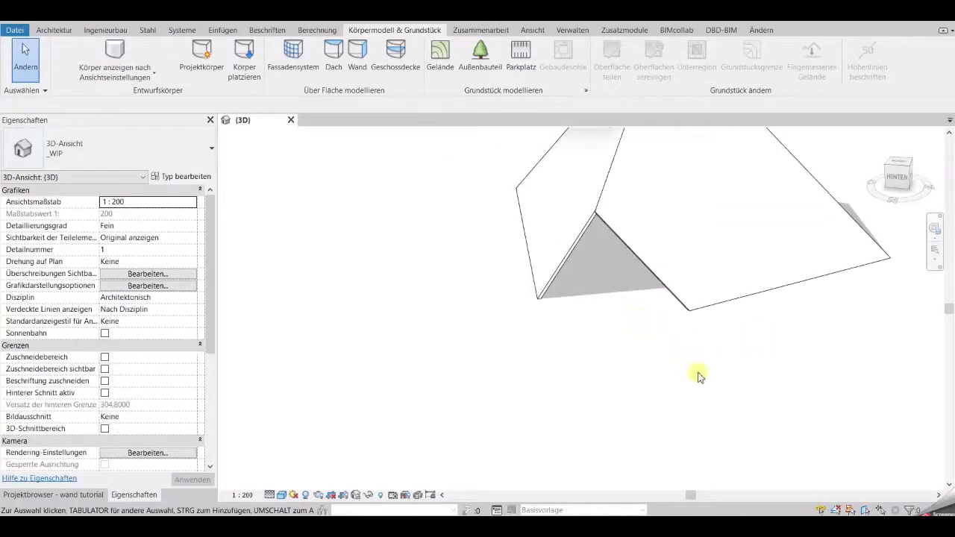
pyautogui.keyDown('shift'); pyautogui.moveTo(700, 377); pyautogui.dragTo(631, 363, button='middle'); pyautogui.keyUp('shift')
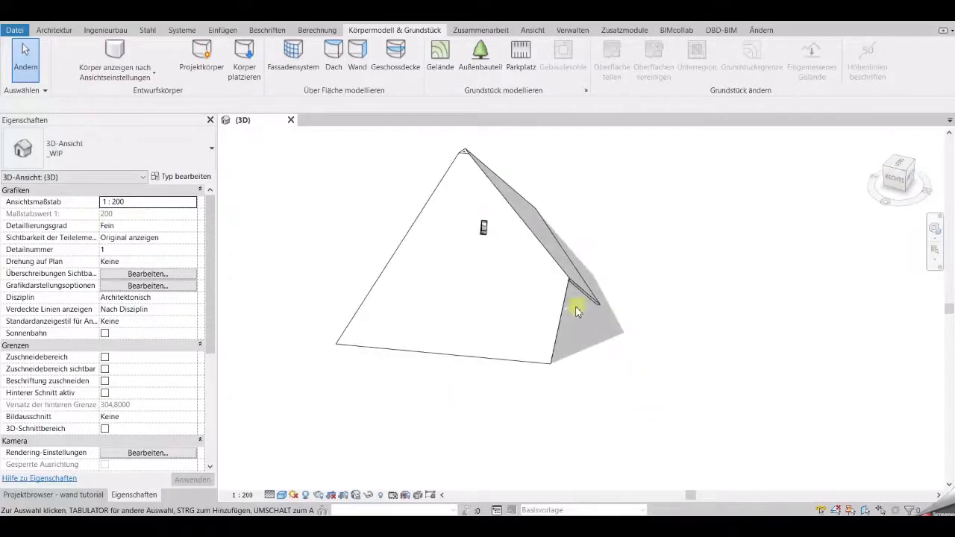
# Show the mass form again and place a CoCo_Glaselementtrennwand curtain wall by face on the triangular cut face.
pyautogui.click(152, 56)
pyautogui.keyDown('shift'); pyautogui.moveTo(813, 299); pyautogui.dragTo(701, 297, button='middle'); pyautogui.keyUp('shift')
pyautogui.click(66, 34)
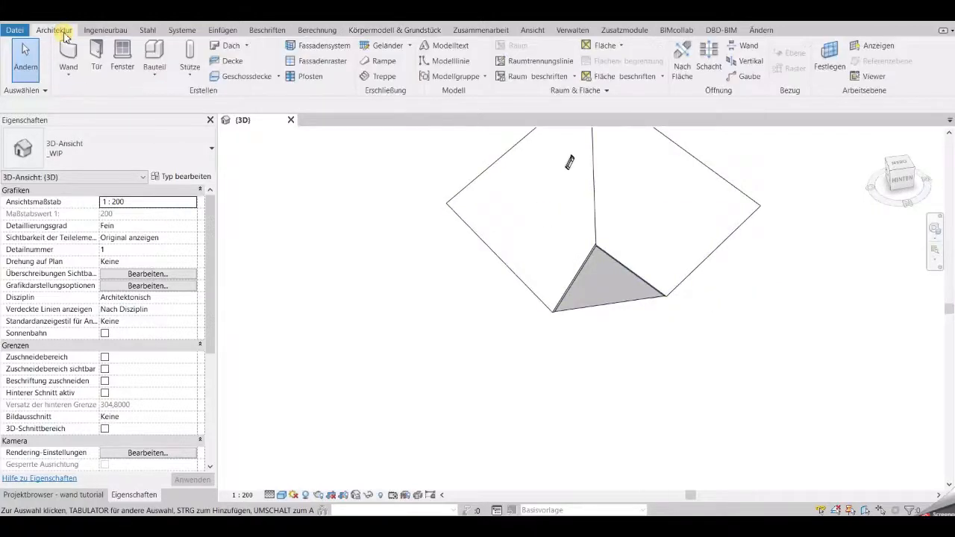
pyautogui.click(72, 70)
pyautogui.click(97, 142)
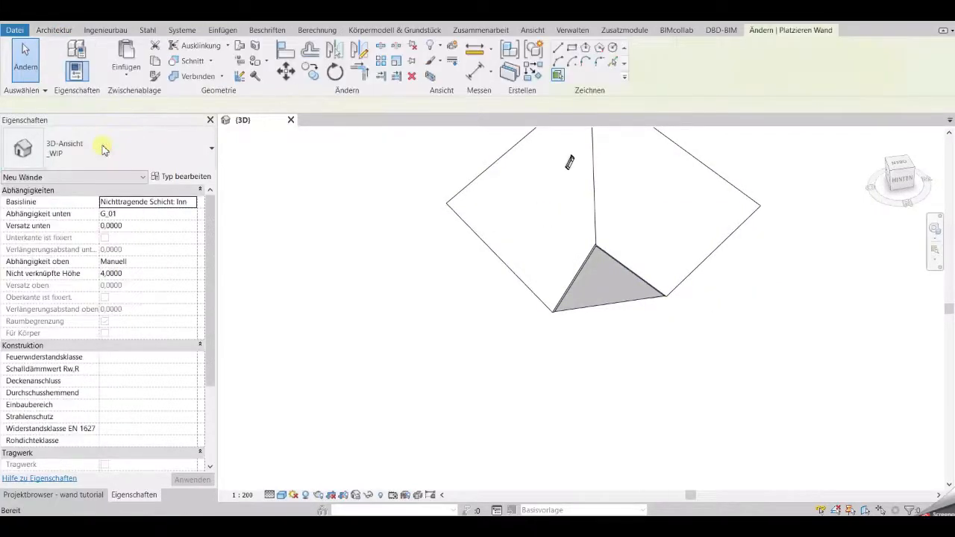
pyautogui.click(160, 160)
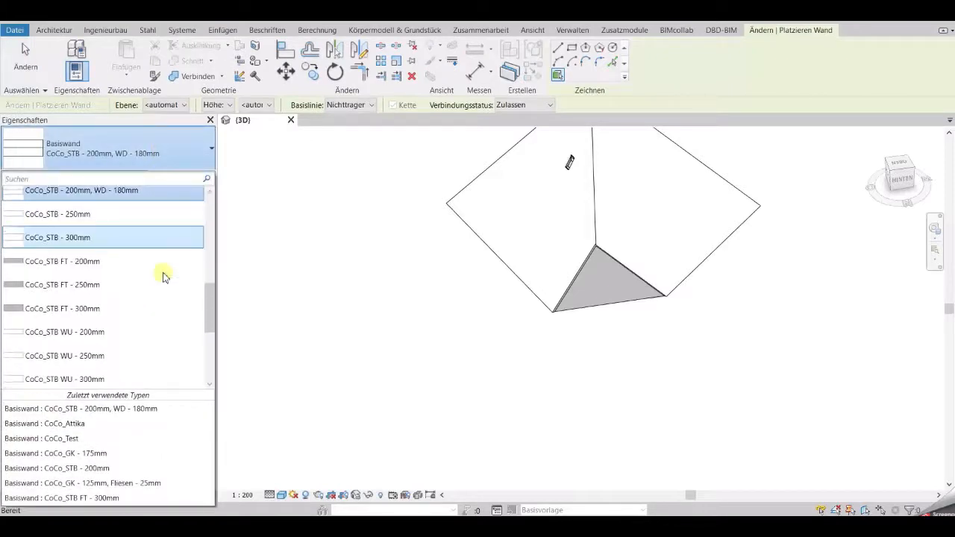
pyautogui.scroll(-3, 165, 277)
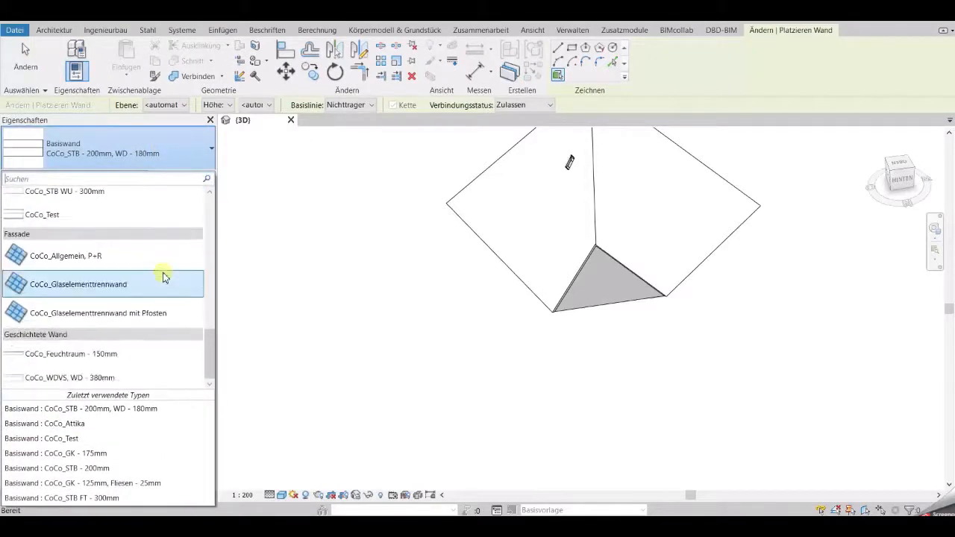
pyautogui.click(112, 284)
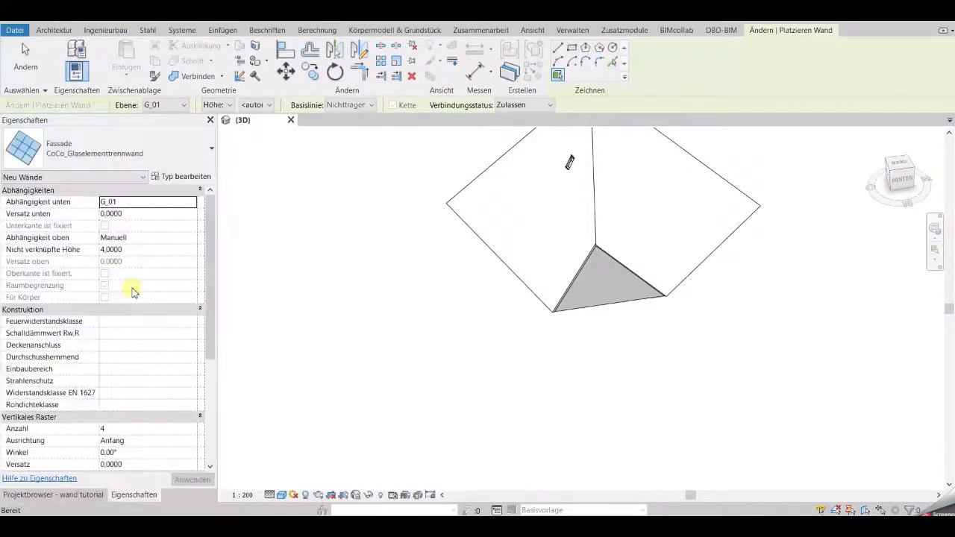
pyautogui.click(589, 307)
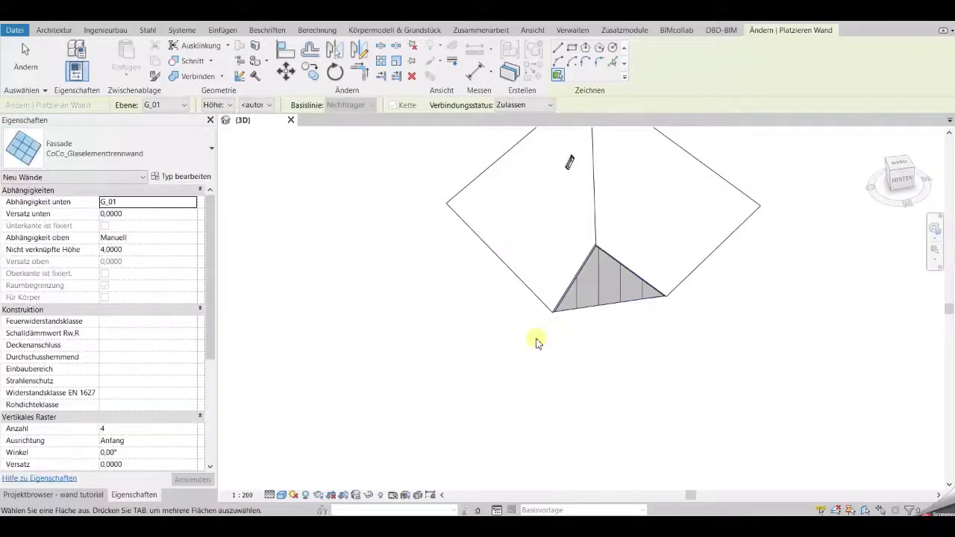
pyautogui.press('Escape')
pyautogui.press('Escape')
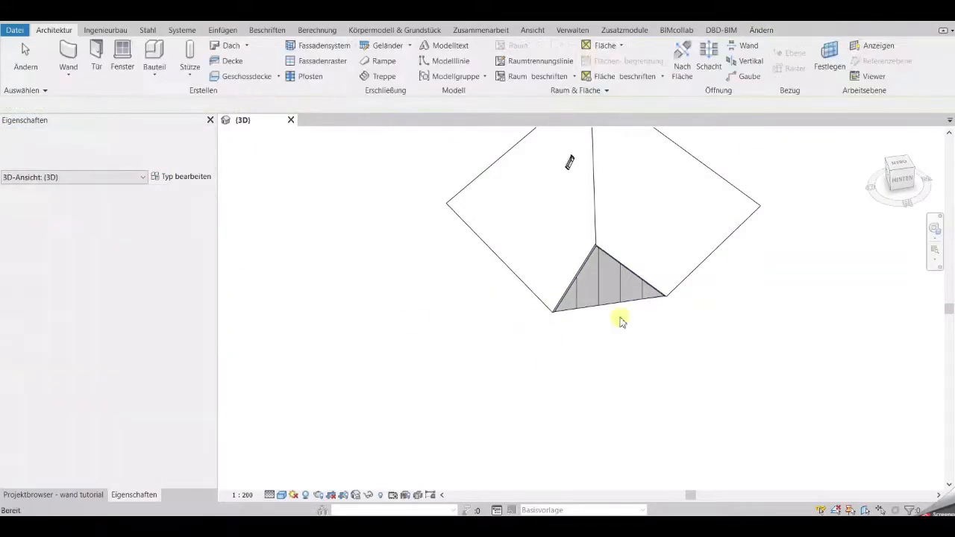
# Set the mass display back to Körper anzeigen nach Ansichtseinstellungen and view the glazed corner and whole pyramid.
pyautogui.keyDown('shift'); pyautogui.moveTo(574, 339); pyautogui.dragTo(648, 327, button='middle'); pyautogui.keyUp('shift')
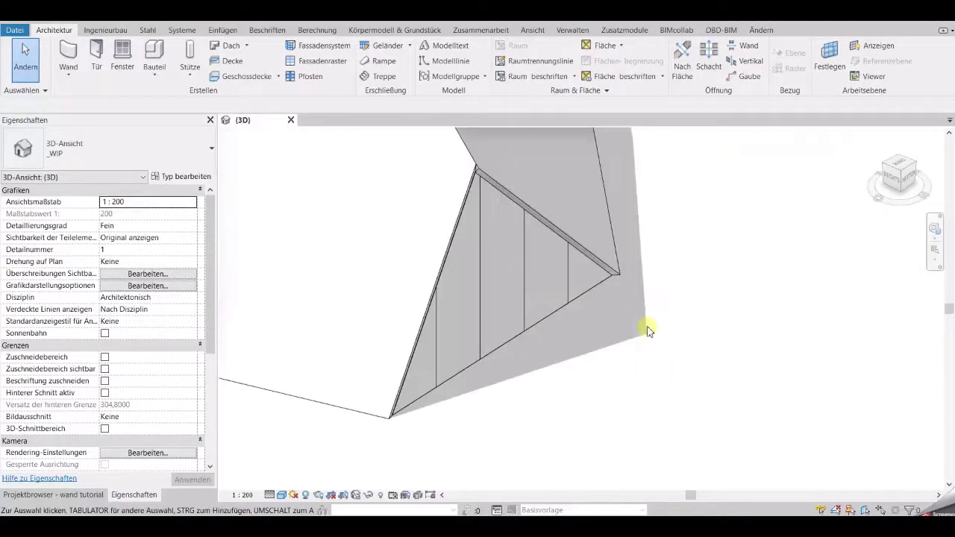
pyautogui.click(375, 32)
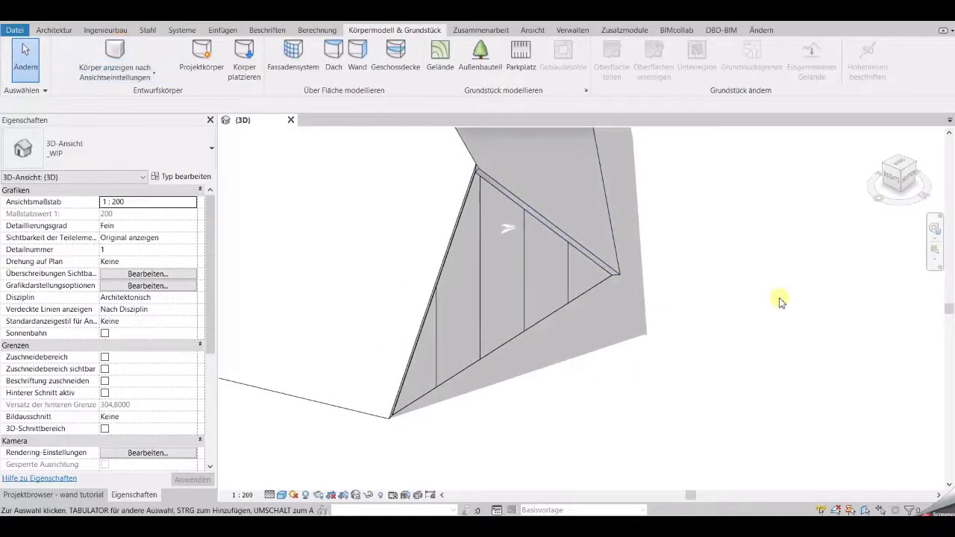
pyautogui.scroll(-2, 686, 362)
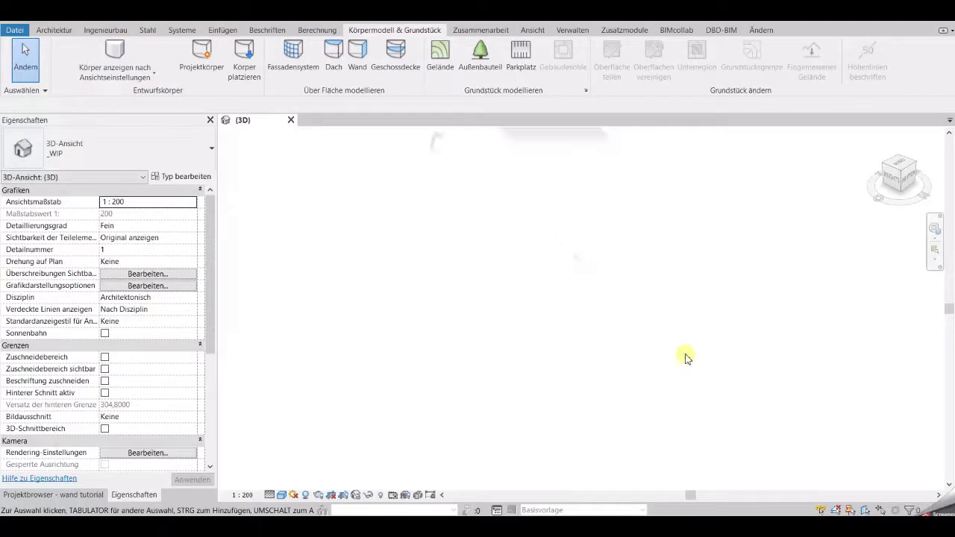
pyautogui.scroll(-1, 659, 357)
pyautogui.keyDown('shift'); pyautogui.moveTo(472, 380); pyautogui.dragTo(694, 323, button='middle'); pyautogui.keyUp('shift')
pyautogui.scroll(-1, 717, 354)
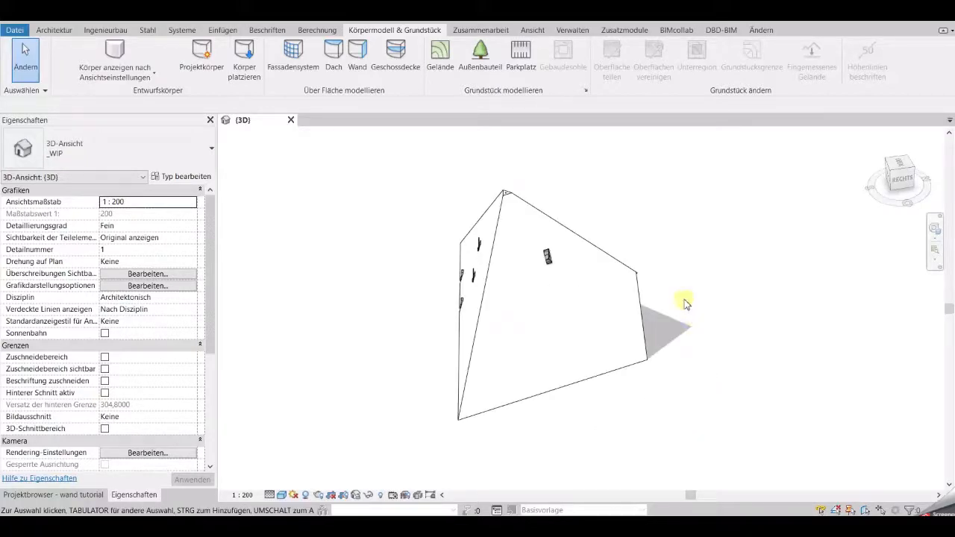
# Show the mass form and floors, isolate the pyramid mass from a selection by filtering to Körper, and open it for in-place editing.
pyautogui.click(157, 73)
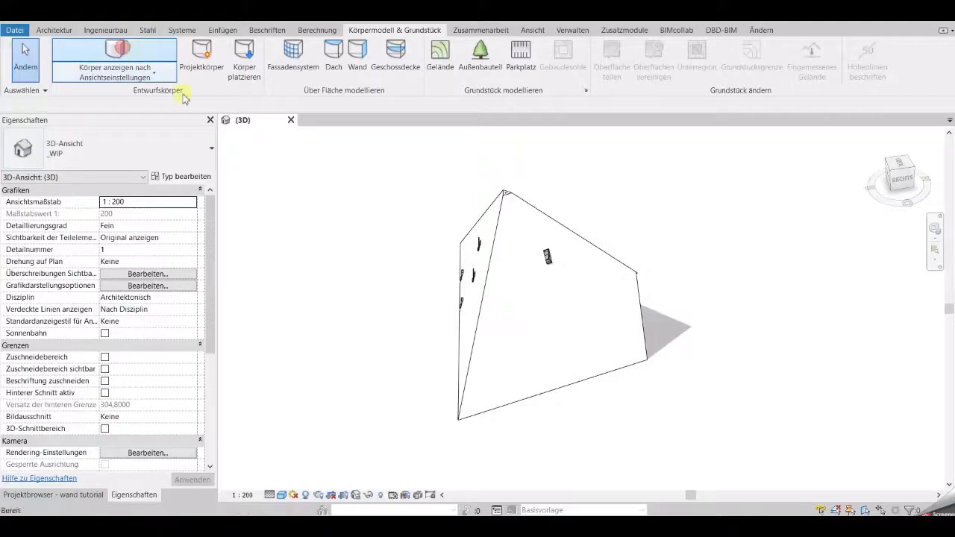
pyautogui.click(123, 48)
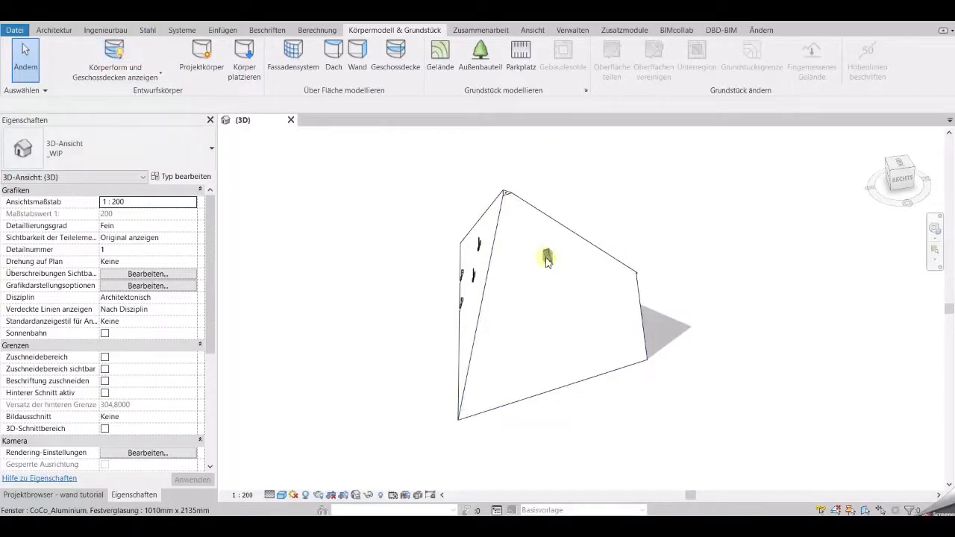
pyautogui.moveTo(646, 186); pyautogui.dragTo(577, 259)
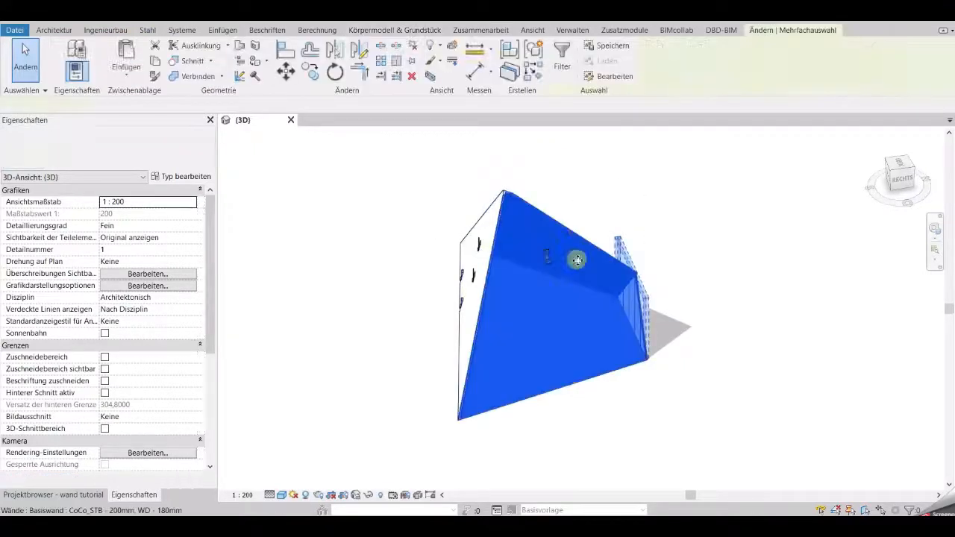
pyautogui.click(564, 73)
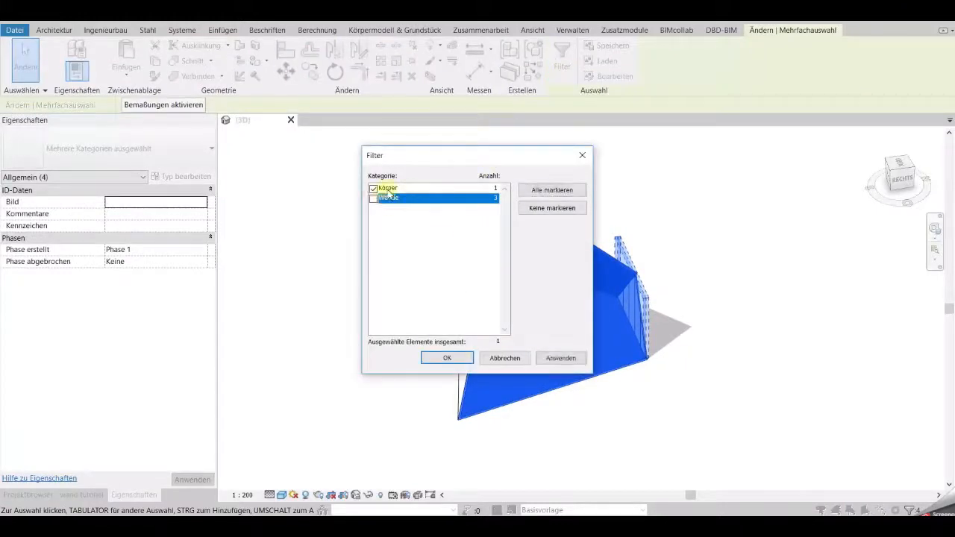
pyautogui.click(447, 358)
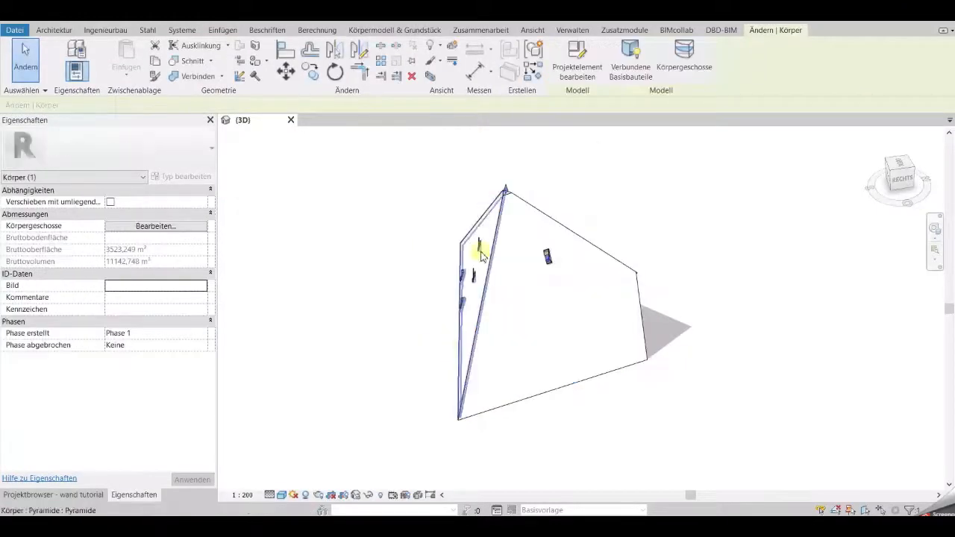
pyautogui.click(574, 68)
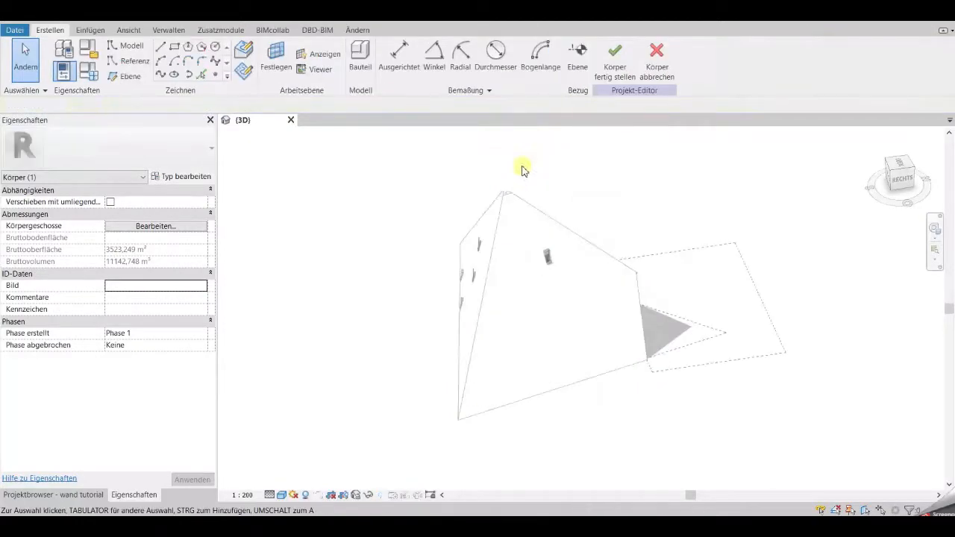
# Shift the apex point of the pyramid form horizontally along both axes to skew the shape, and finish the mass.
pyautogui.scroll(5, 506, 196)
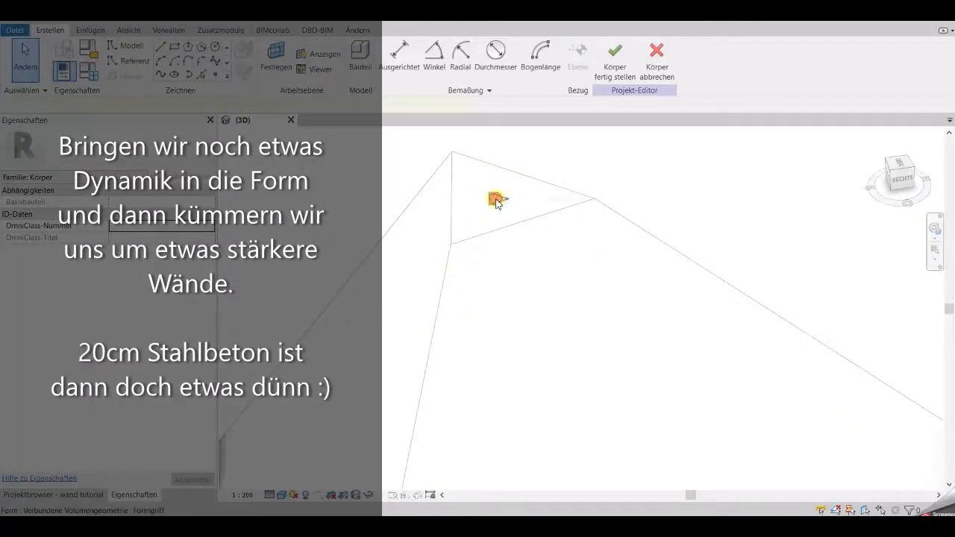
pyautogui.click(497, 203)
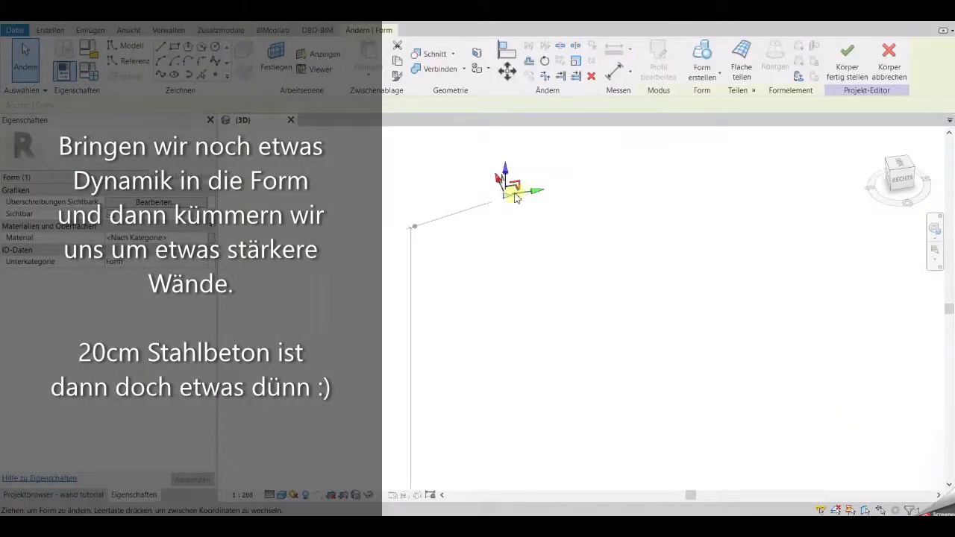
pyautogui.moveTo(516, 198)
pyautogui.mouseDown()
pyautogui.moveTo(654, 191)
pyautogui.moveTo(609, 207)
pyautogui.mouseUp()
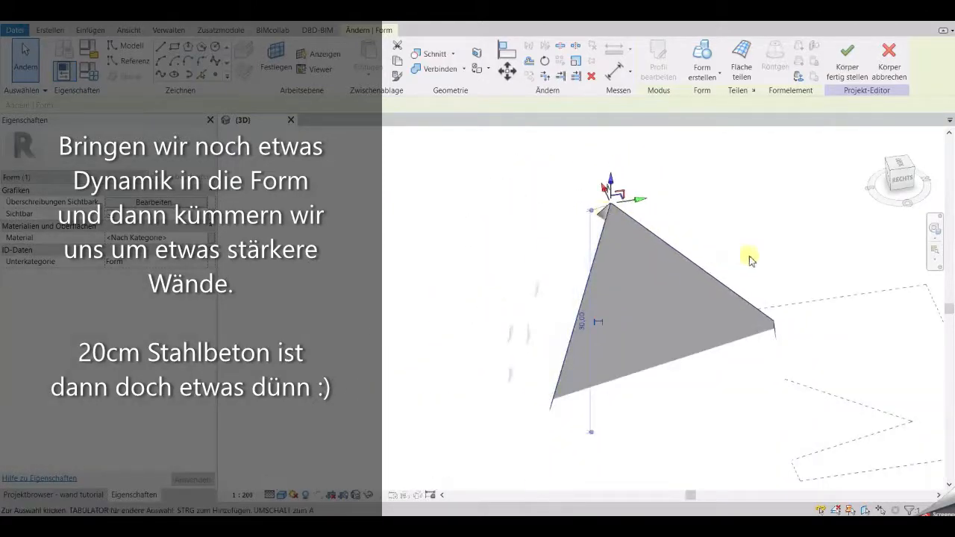
pyautogui.keyDown('shift'); pyautogui.moveTo(769, 262); pyautogui.dragTo(644, 245, button='middle'); pyautogui.keyUp('shift')
pyautogui.click(665, 209)
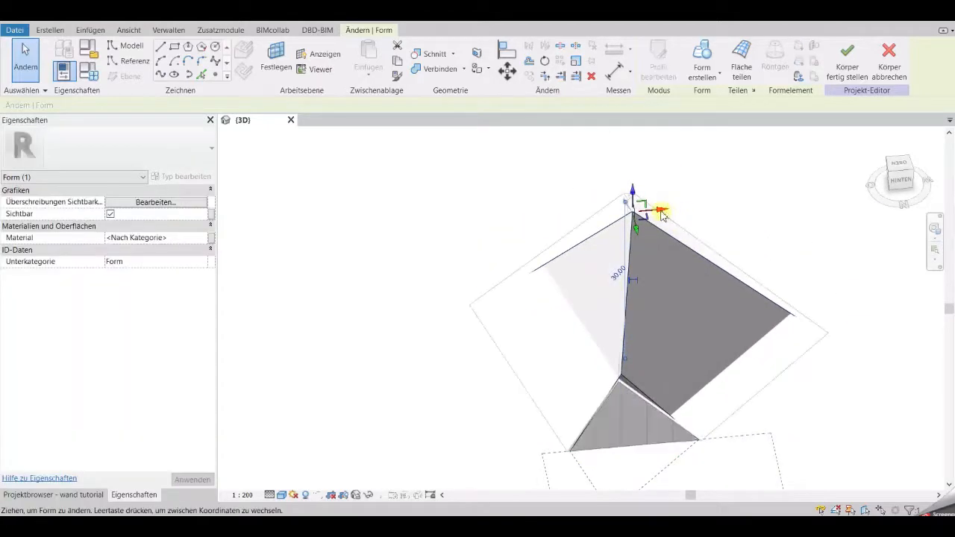
pyautogui.moveTo(662, 215)
pyautogui.mouseDown()
pyautogui.moveTo(666, 207)
pyautogui.moveTo(657, 252)
pyautogui.mouseUp()
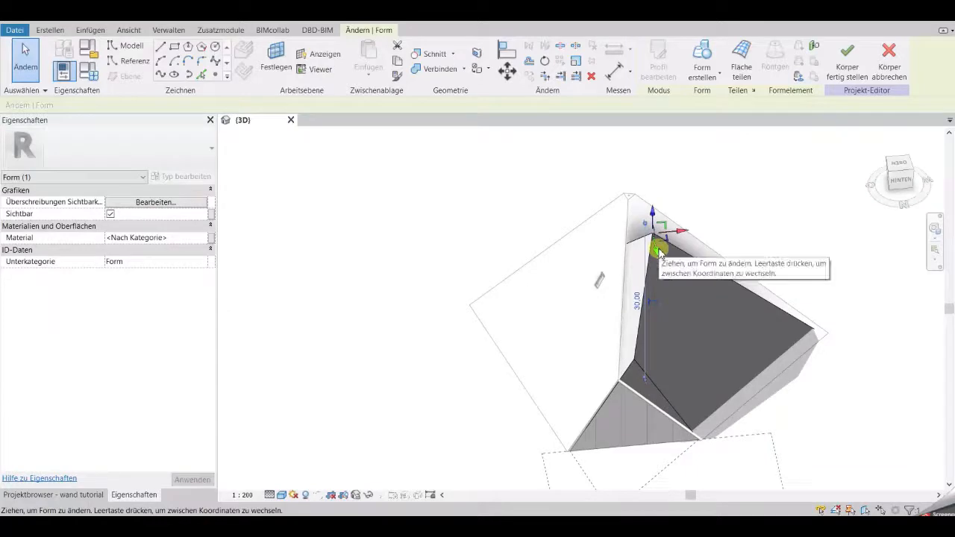
pyautogui.moveTo(667, 219)
pyautogui.mouseDown()
pyautogui.moveTo(703, 220)
pyautogui.moveTo(705, 234)
pyautogui.mouseUp()
pyautogui.click(741, 171)
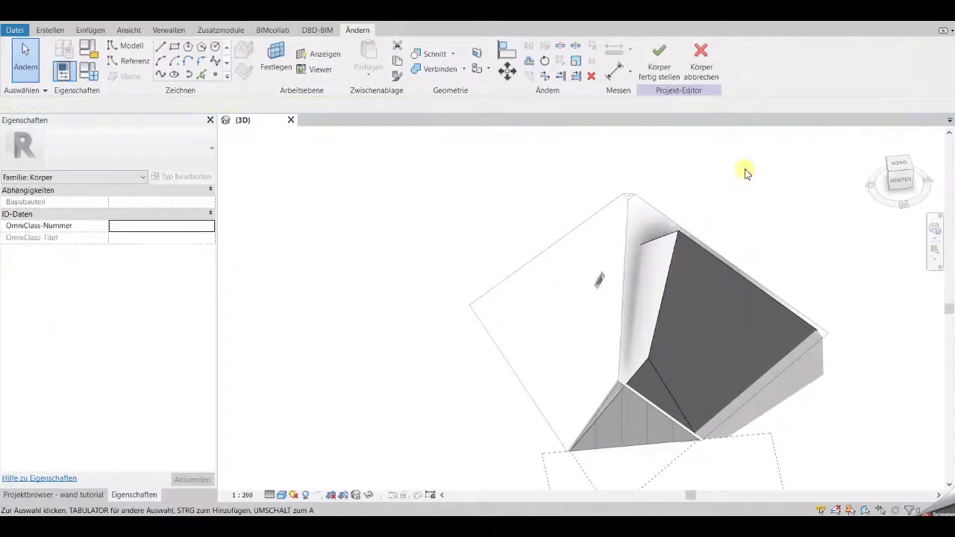
pyautogui.click(662, 68)
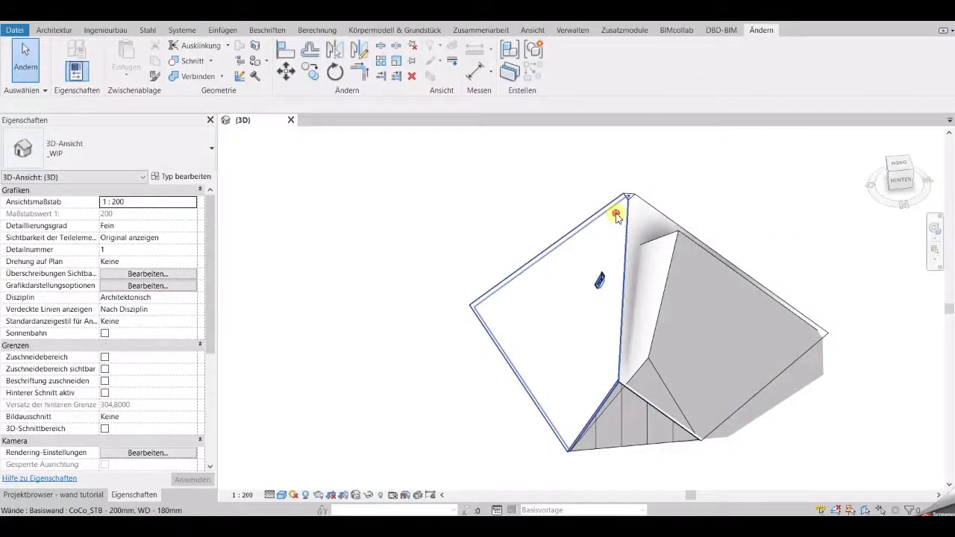
# Update the sloping walls that still follow the old shape to the modified mass faces, deleting the inserted instances that lose their host.
pyautogui.click(616, 216)
pyautogui.click(605, 77)
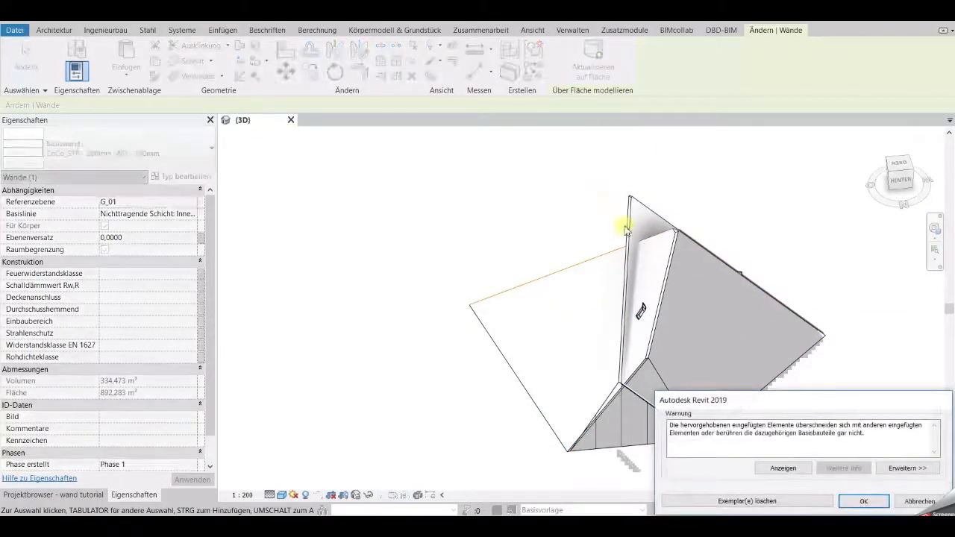
pyautogui.click(785, 501)
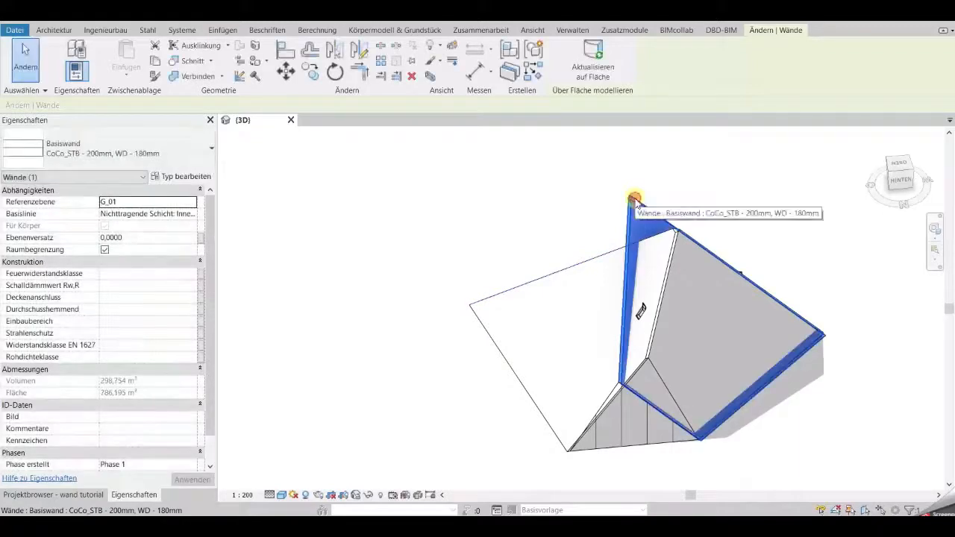
pyautogui.click(593, 56)
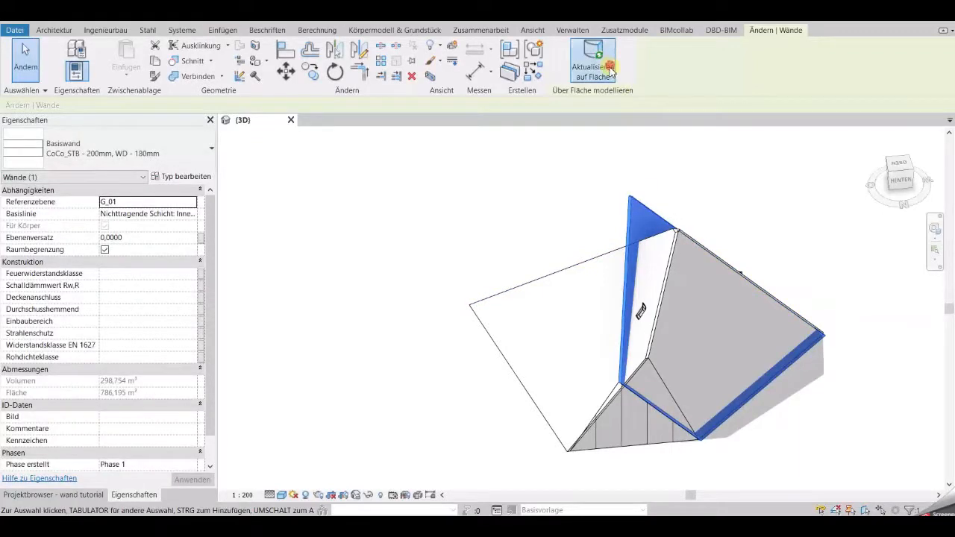
# Update the CoCo_Glaselementtrennwand curtain wall at the cut corner to its modified mass face.
pyautogui.click(656, 422)
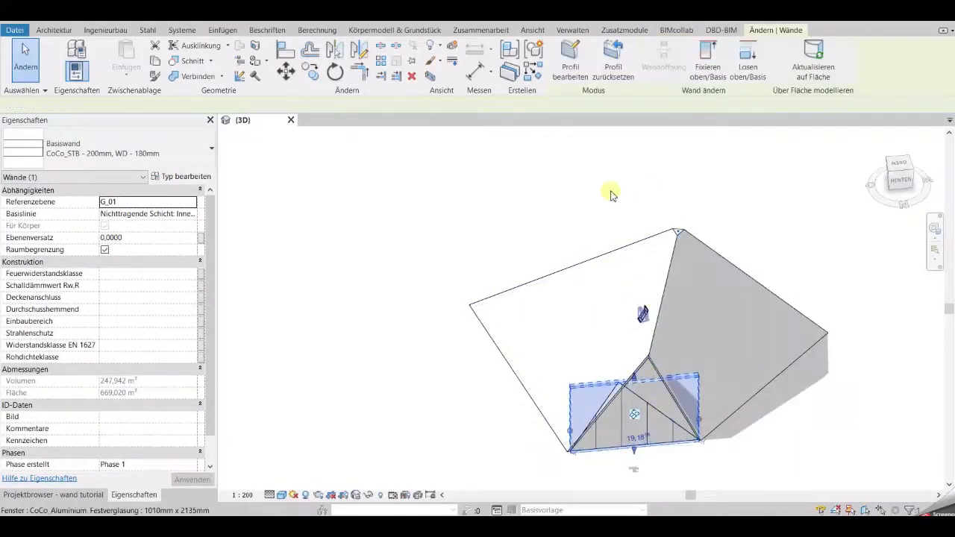
pyautogui.click(798, 59)
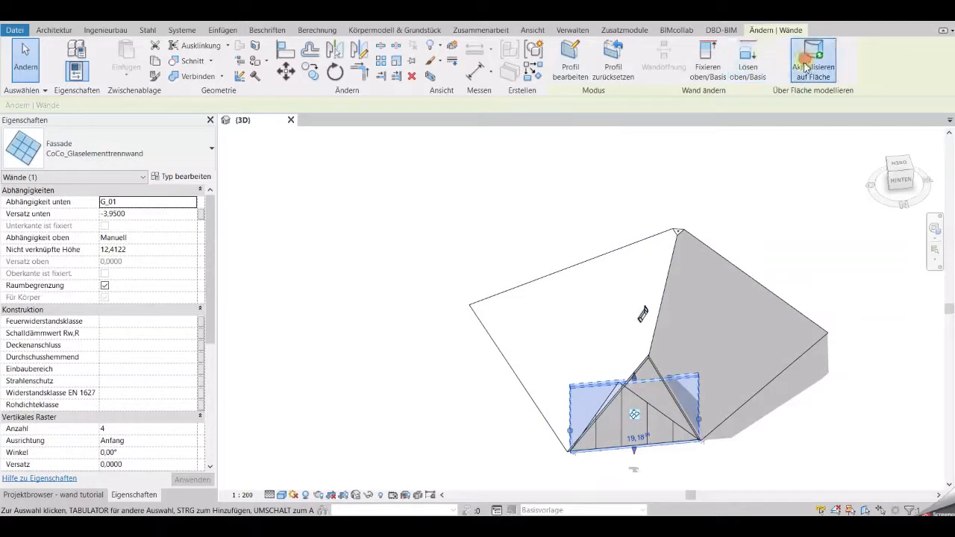
pyautogui.click(751, 175)
# Select the two CoCo_Aluminium, Festverglasung windows in the wall above the door and change their Einbautiefe.
pyautogui.moveTo(424, 232); pyautogui.dragTo(434, 249, button='middle')
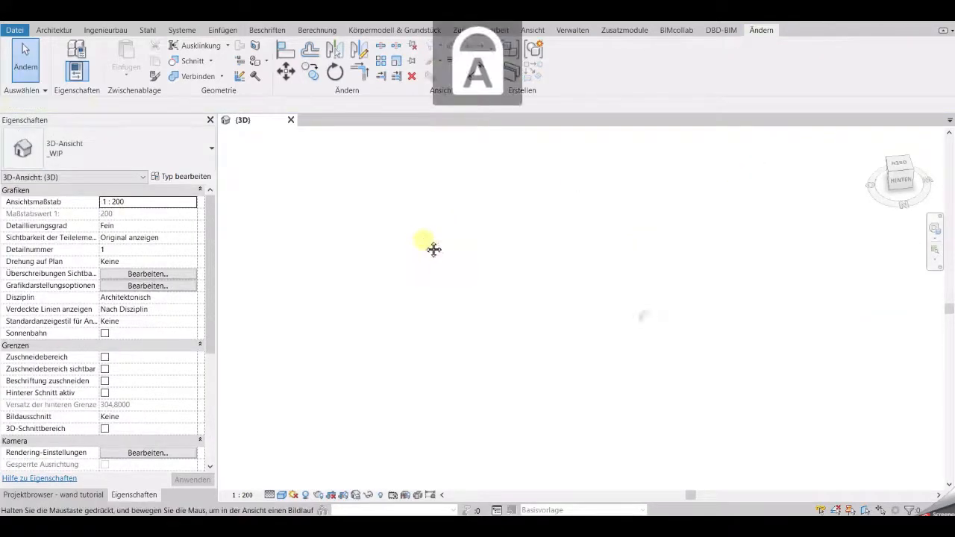
pyautogui.moveTo(564, 276); pyautogui.dragTo(595, 277, button='middle')
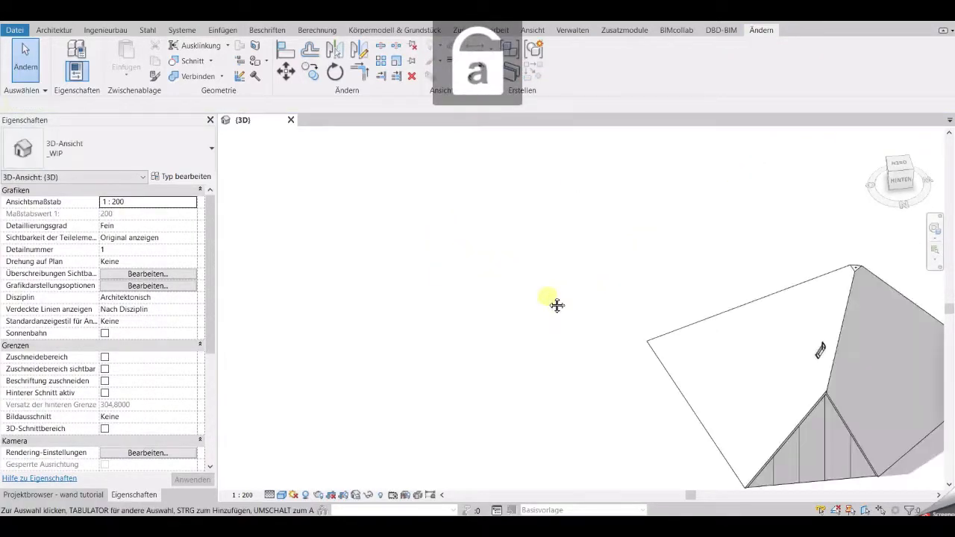
pyautogui.moveTo(556, 305); pyautogui.dragTo(619, 312, button='middle')
pyautogui.scroll(-1, 596, 333)
pyautogui.scroll(-1, 523, 320)
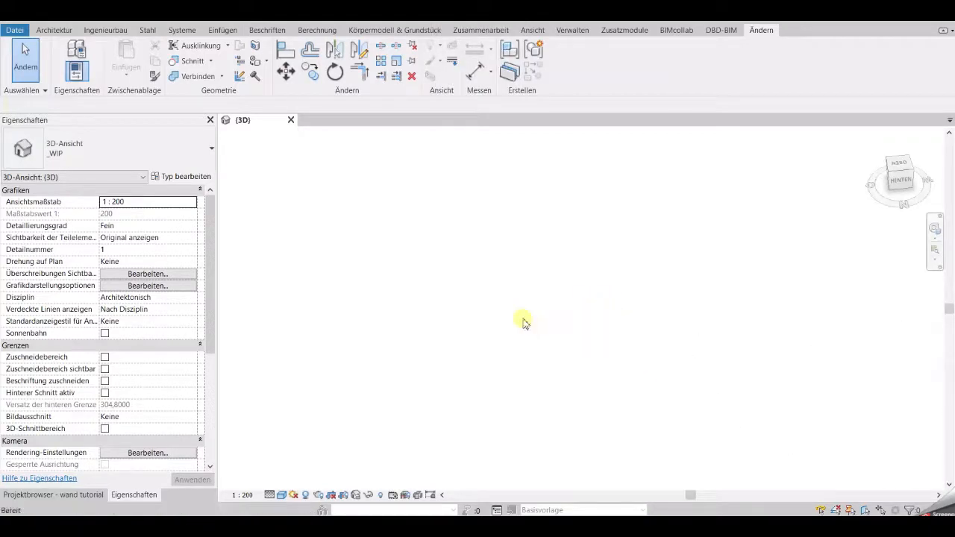
pyautogui.keyDown('shift'); pyautogui.moveTo(560, 347); pyautogui.dragTo(739, 309, button='middle'); pyautogui.keyUp('shift')
pyautogui.scroll(5, 578, 278)
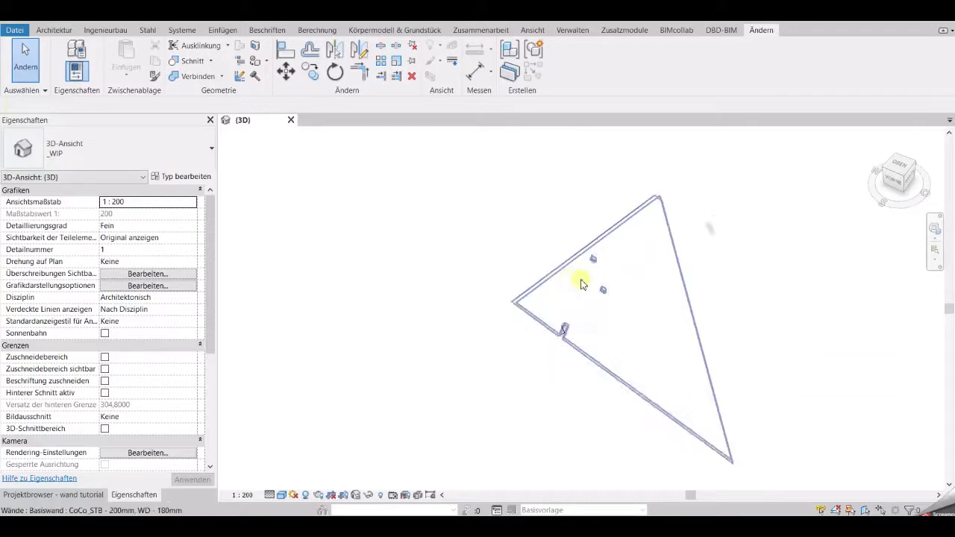
pyautogui.click(628, 296)
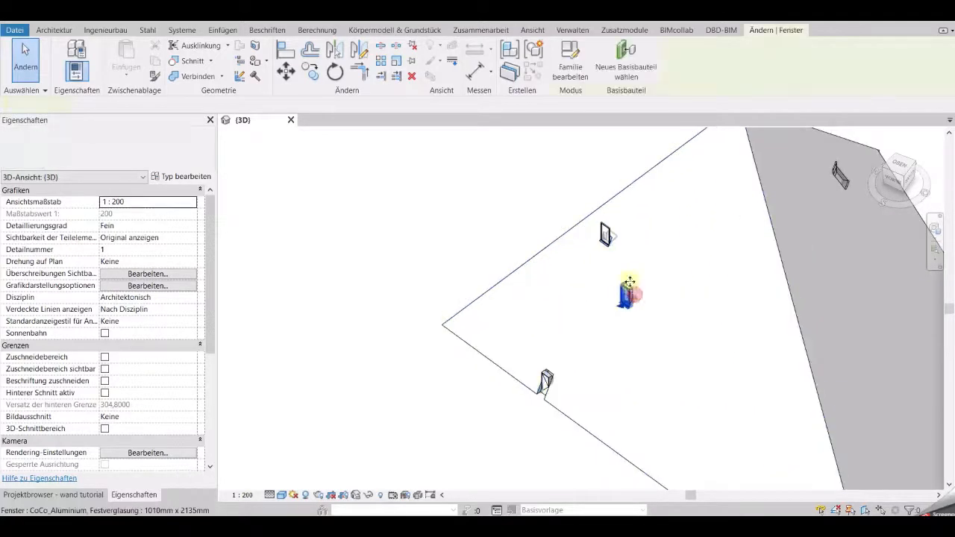
pyautogui.keyDown('ctrl'); pyautogui.click(604, 234); pyautogui.keyUp('ctrl')
pyautogui.click(138, 202)
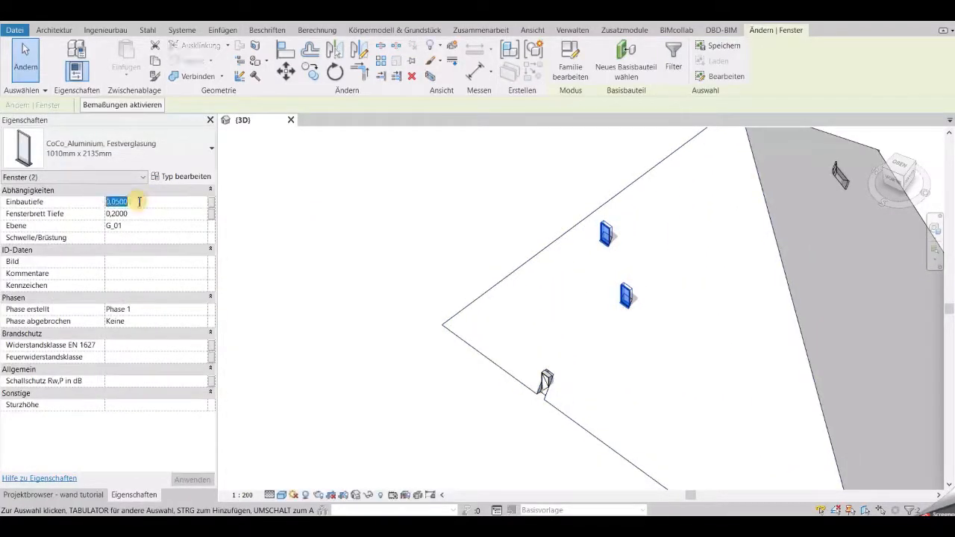
pyautogui.click(358, 221)
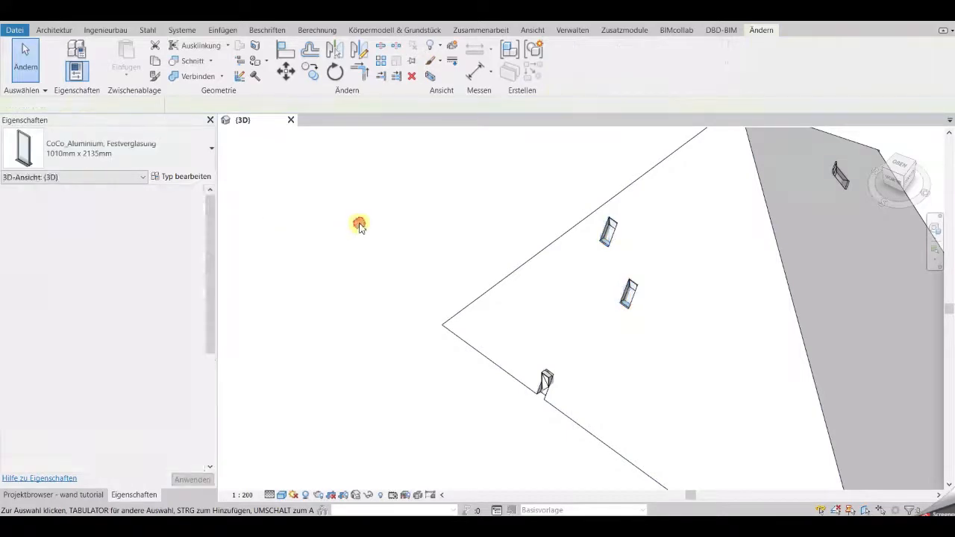
# Examine the Einbautiefe of the wooden door at the base of the same sloping wall.
pyautogui.keyDown('shift'); pyautogui.moveTo(358, 227); pyautogui.dragTo(498, 343, button='middle'); pyautogui.keyUp('shift')
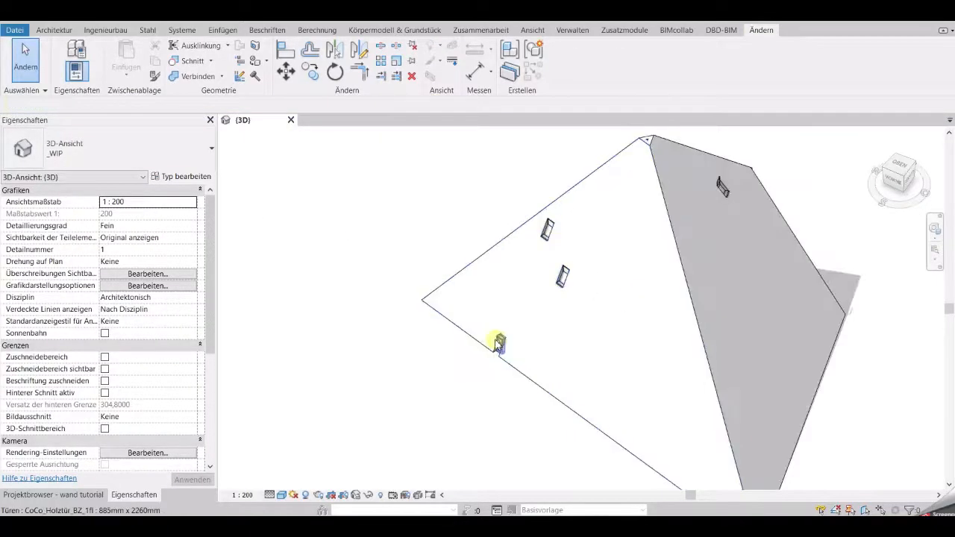
pyautogui.click(498, 343)
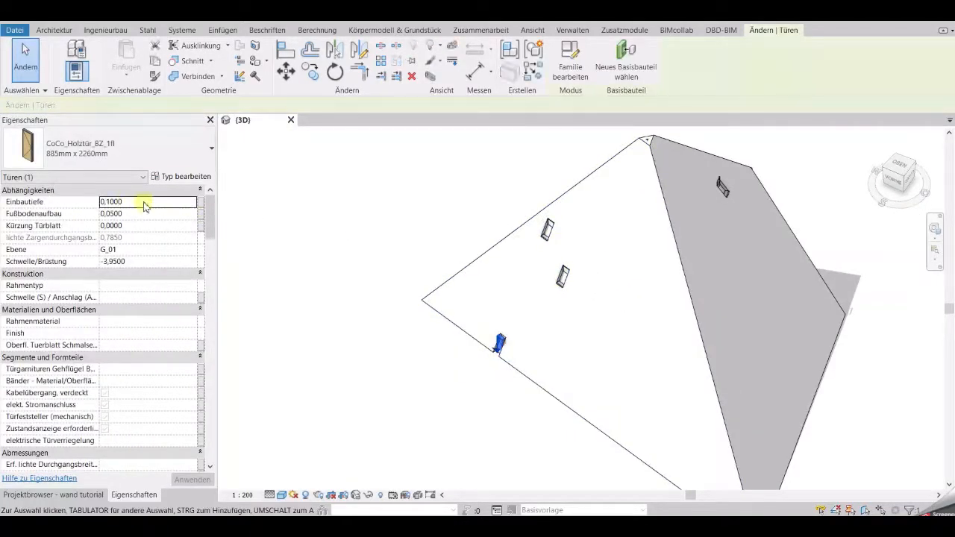
pyautogui.click(357, 241)
# Duplicate the type of the sloping wall beside the glazed corner as CoCo_STB - 1000mm, WD - 180mm 2.
pyautogui.moveTo(373, 238)
pyautogui.keyDown('shift'); pyautogui.mouseDown(button='middle')
pyautogui.moveTo(667, 276)
pyautogui.moveTo(731, 305)
pyautogui.moveTo(584, 318)
pyautogui.moveTo(388, 299)
pyautogui.moveTo(730, 363)
pyautogui.moveTo(720, 320)
pyautogui.moveTo(606, 438)
pyautogui.moveTo(596, 425)
pyautogui.mouseUp(button='middle'); pyautogui.keyUp('shift')
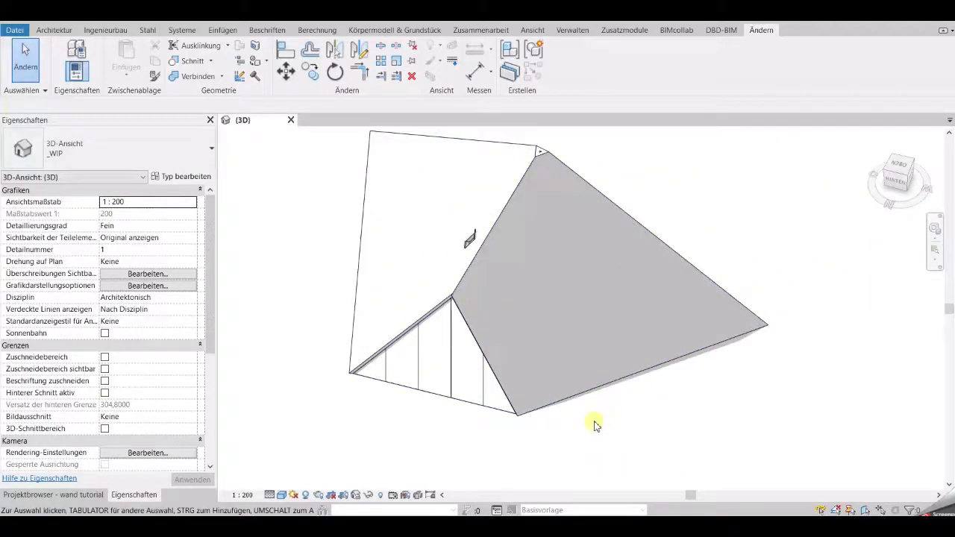
pyautogui.click(507, 300)
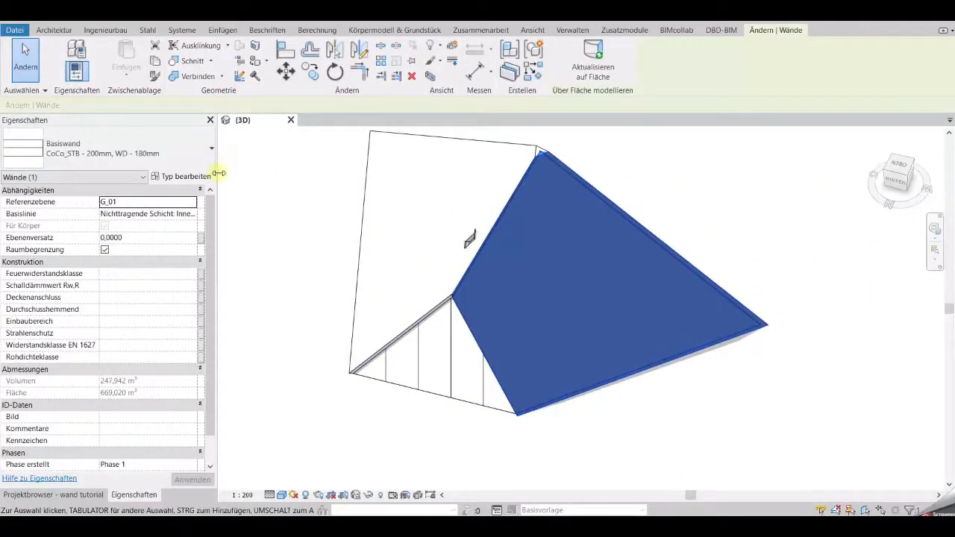
pyautogui.click(193, 179)
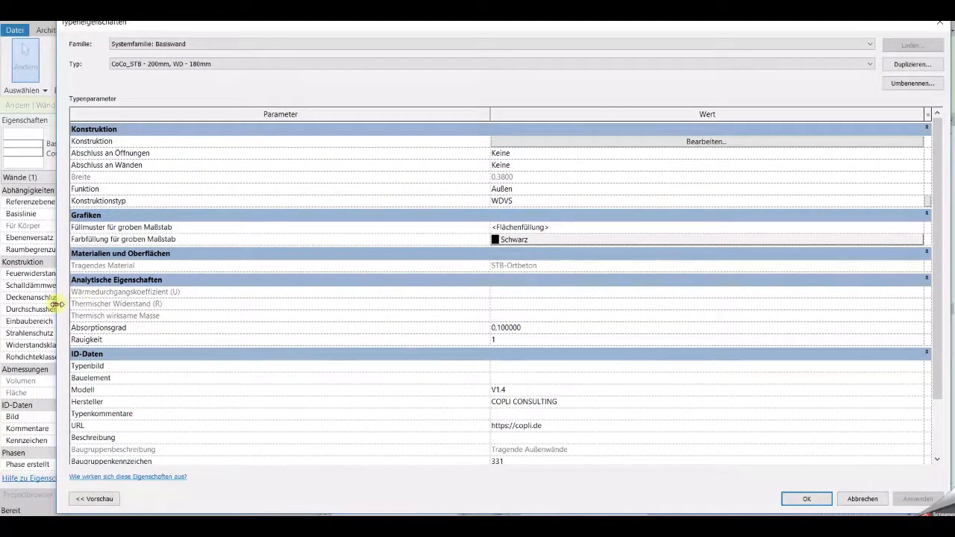
pyautogui.moveTo(57, 303); pyautogui.dragTo(454, 306)
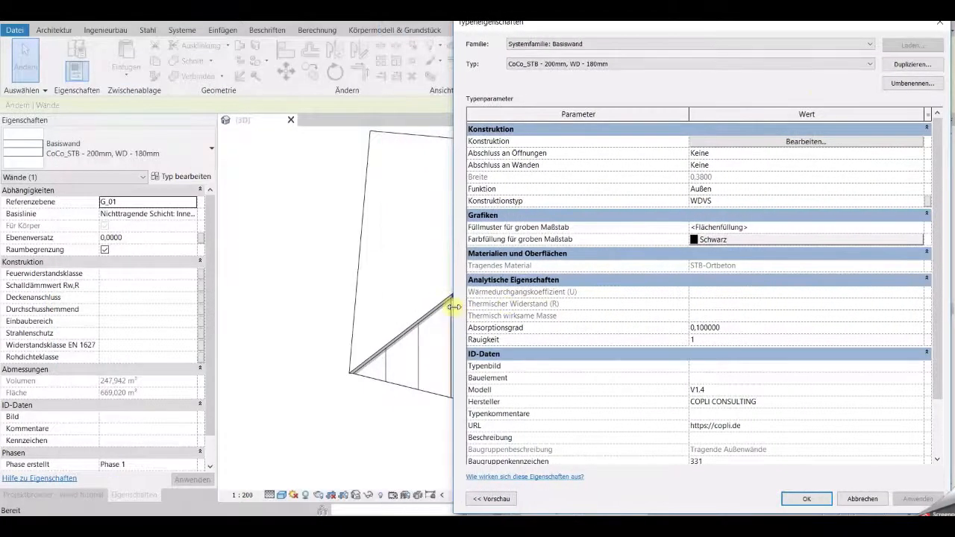
pyautogui.click(899, 69)
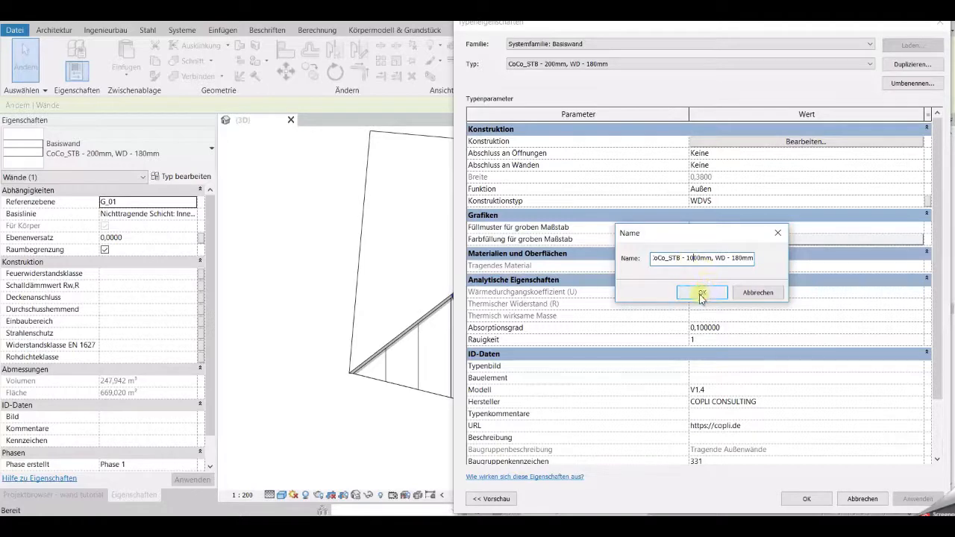
pyautogui.click(701, 293)
# Set the STB-Ortbeton load-bearing layer of the duplicated wall type to a thickness of 1 m.
pyautogui.click(725, 141)
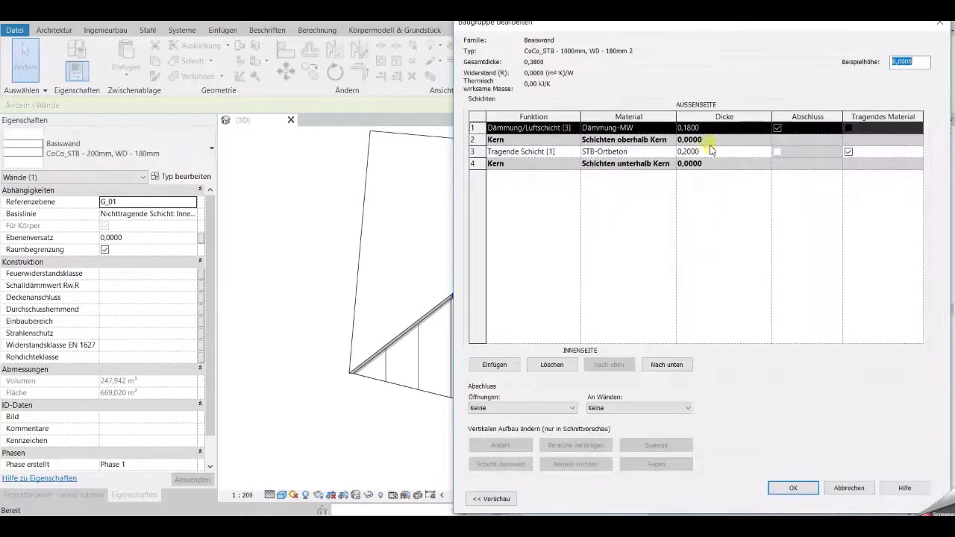
pyautogui.click(714, 154)
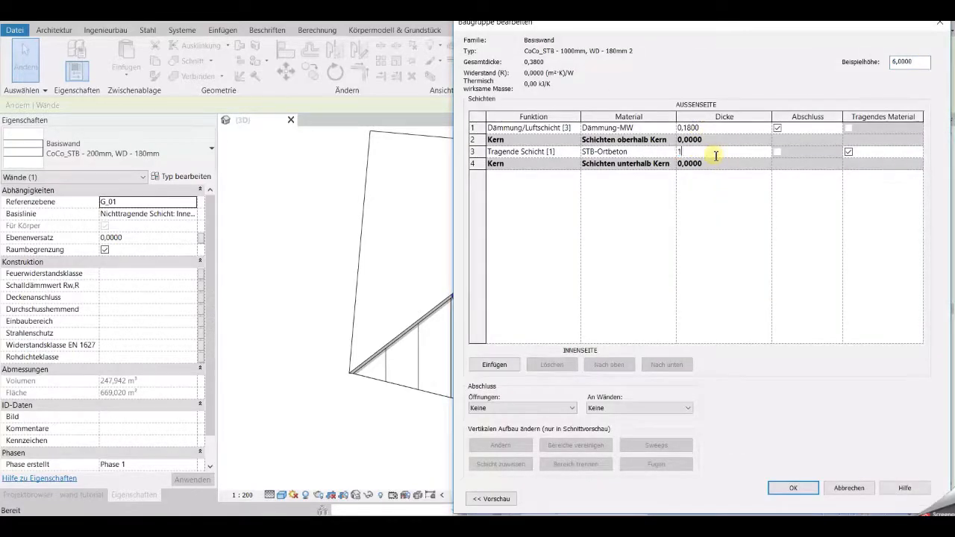
pyautogui.click(791, 486)
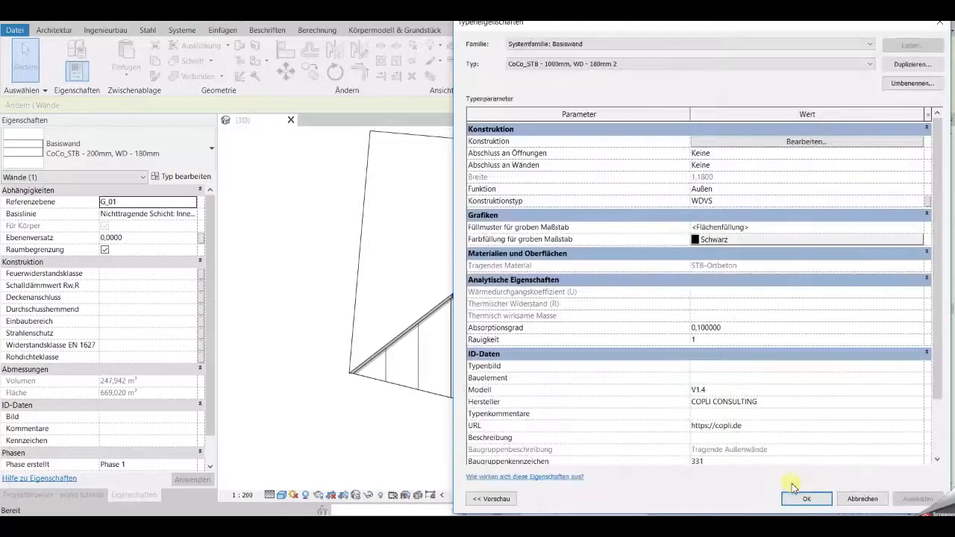
# Accept the duplicated wall type and assign CoCo_STB - 1000mm, WD - 180mm 2 to the two remaining sloping walls of the pyramid.
pyautogui.click(800, 498)
pyautogui.click(394, 417)
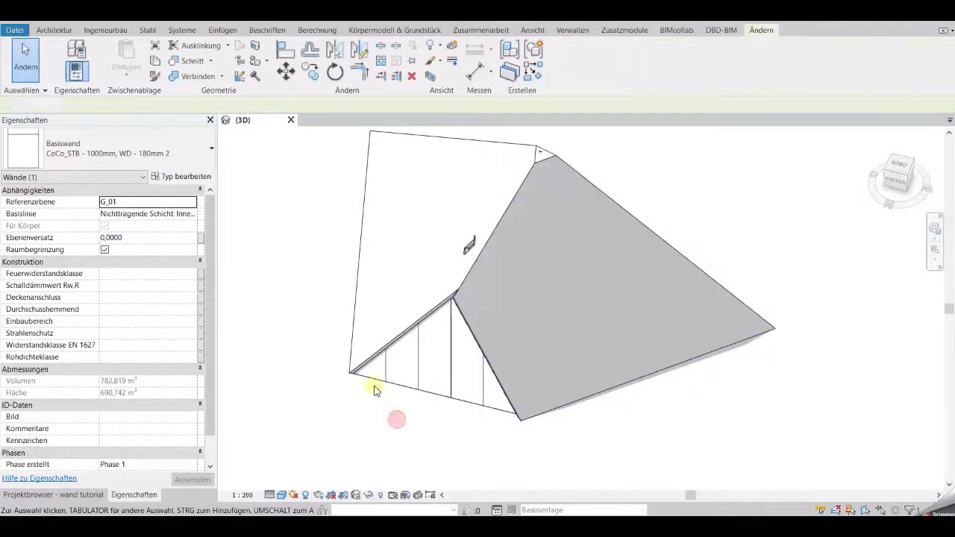
pyautogui.click(357, 261)
pyautogui.keyDown('shift'); pyautogui.moveTo(739, 220); pyautogui.dragTo(549, 255, button='middle'); pyautogui.keyUp('shift')
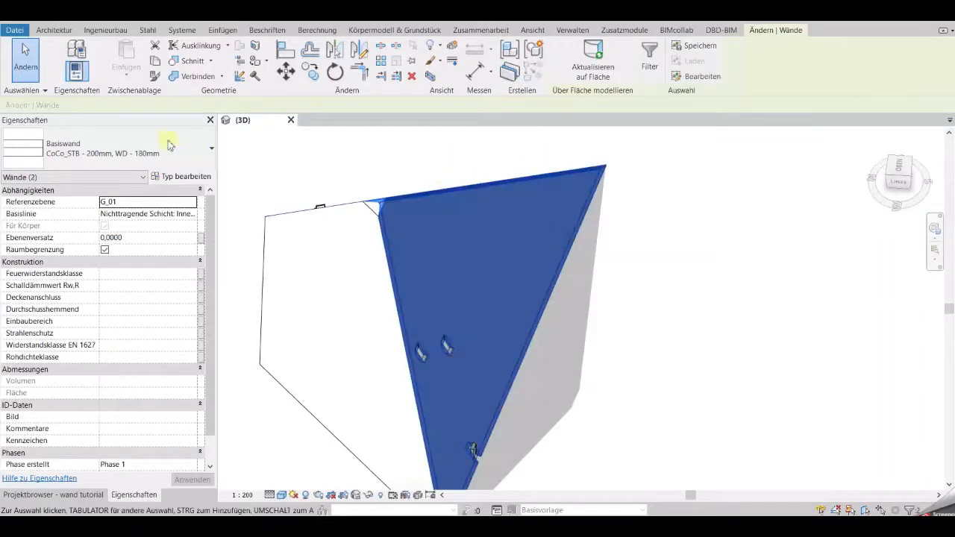
pyautogui.click(132, 150)
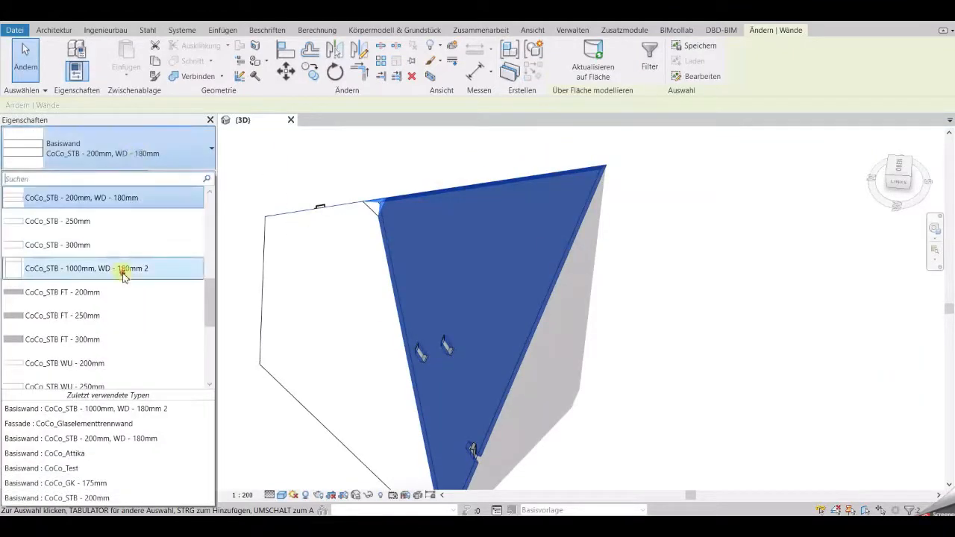
pyautogui.click(644, 339)
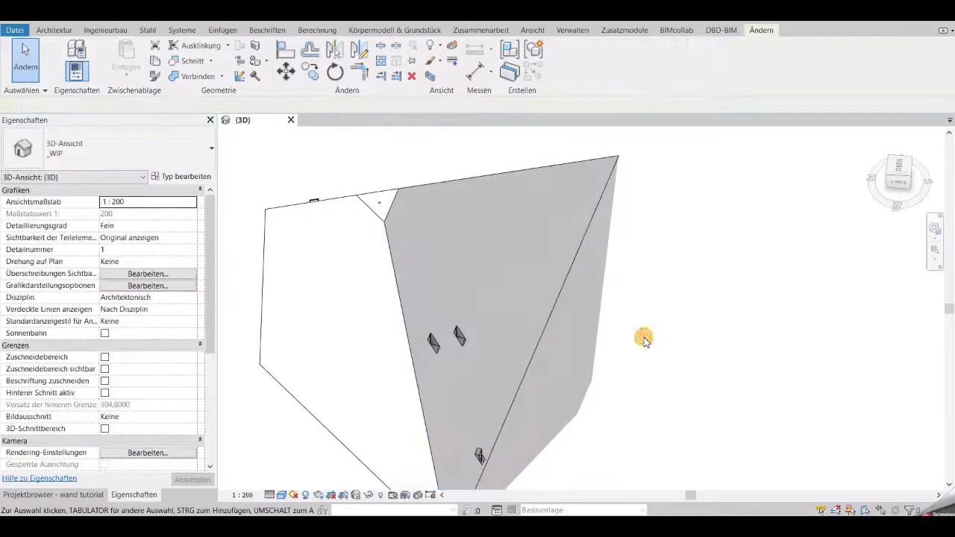
# Activate the 3D section box and move its side face inward so it cuts through a corner of the pyramid.
pyautogui.keyDown('shift'); pyautogui.moveTo(610, 373); pyautogui.dragTo(653, 273, button='middle'); pyautogui.keyUp('shift')
pyautogui.scroll(3, 343, 289)
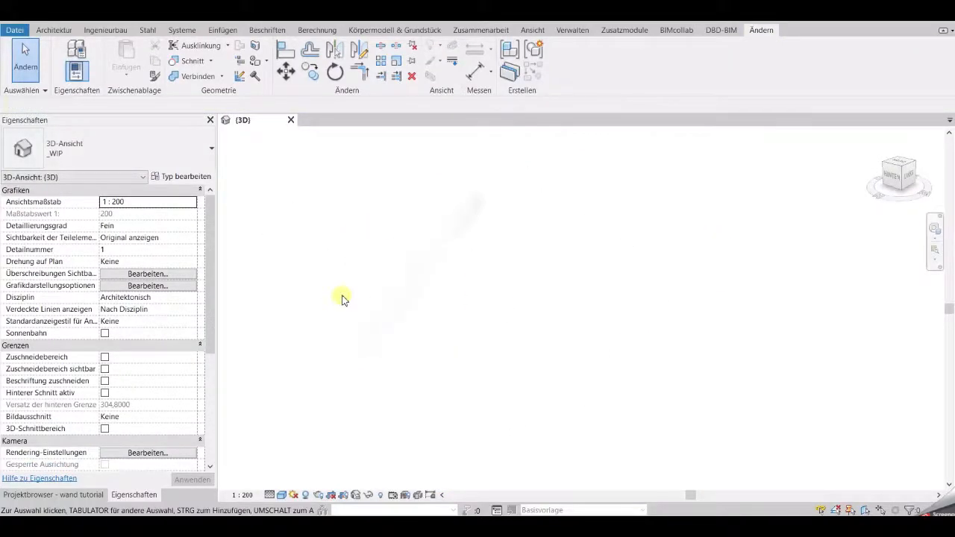
pyautogui.click(104, 429)
pyautogui.scroll(-3, 346, 409)
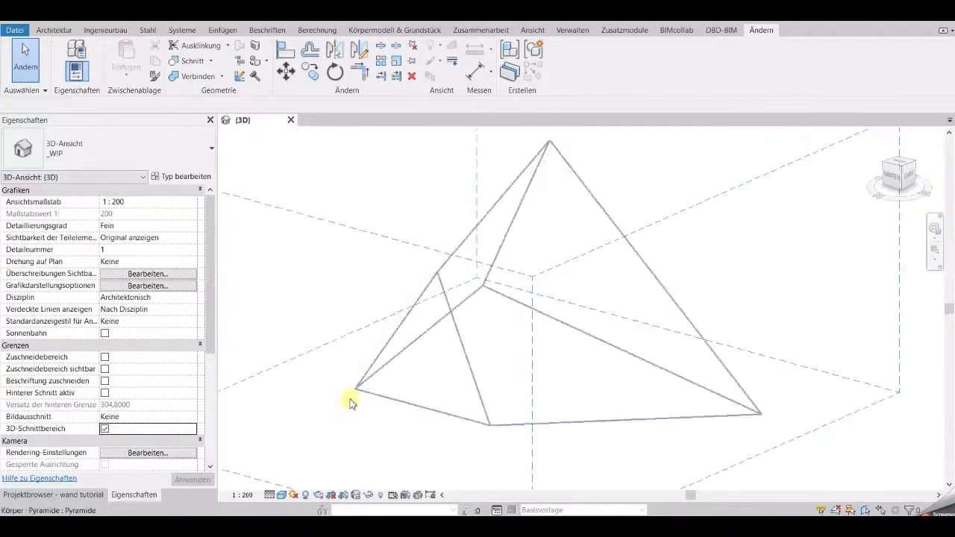
pyautogui.click(533, 454)
pyautogui.scroll(-1, 533, 454)
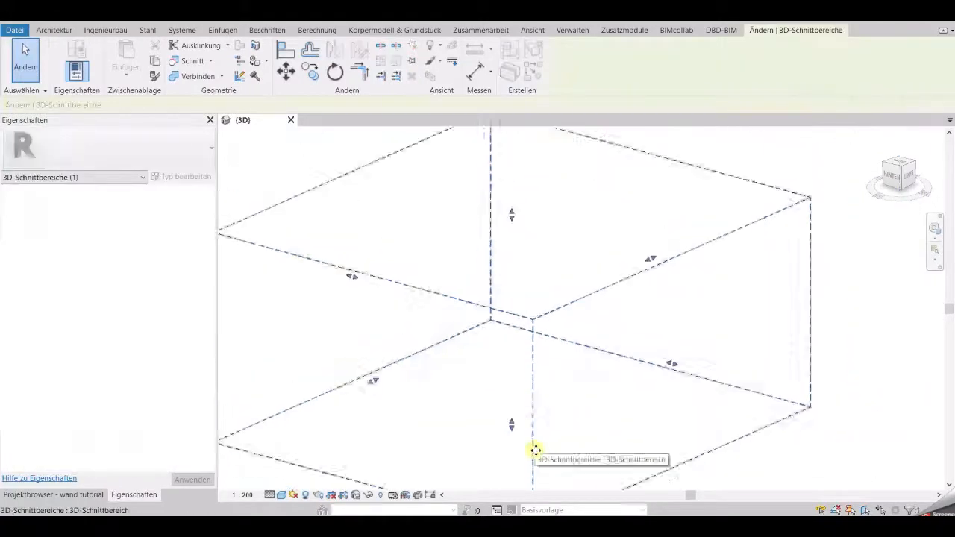
pyautogui.moveTo(534, 450); pyautogui.dragTo(527, 384, button='middle')
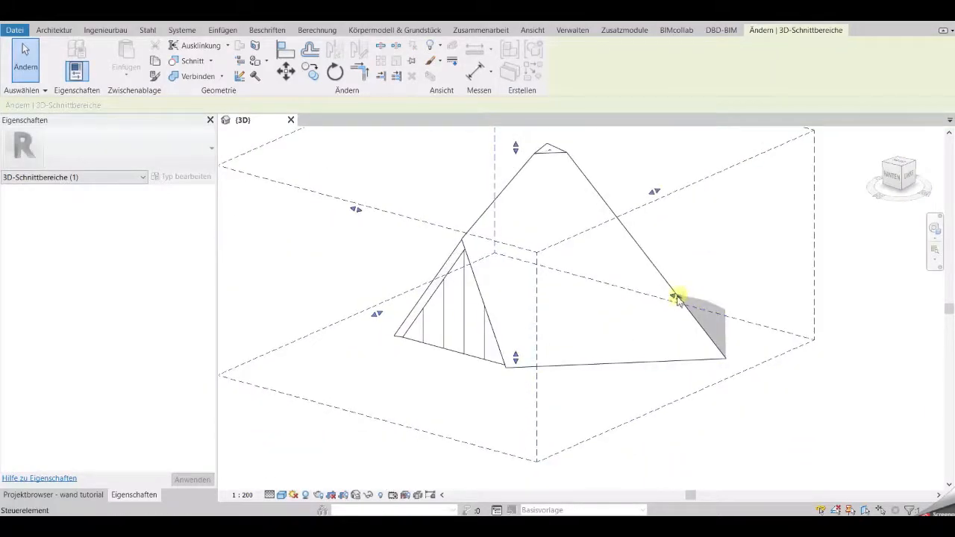
pyautogui.moveTo(632, 290); pyautogui.dragTo(614, 287)
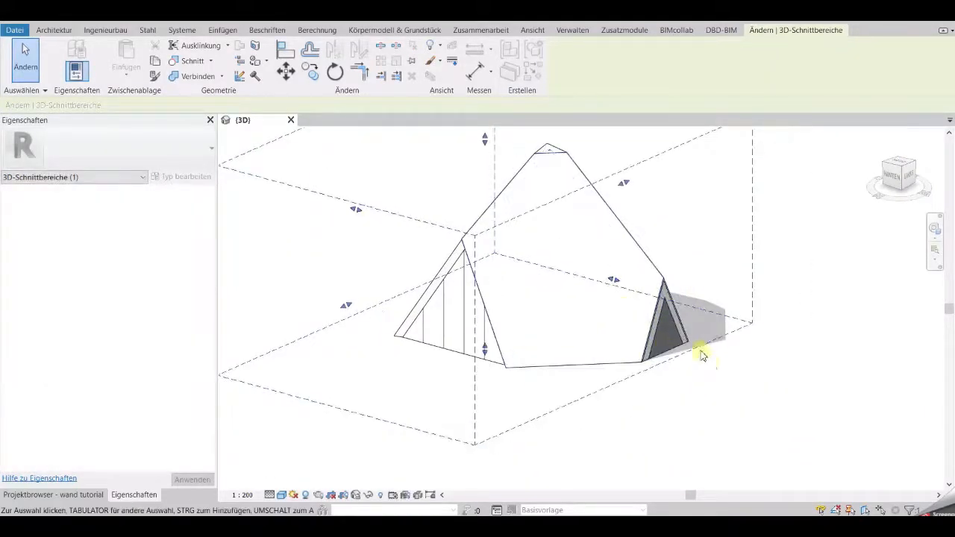
# Examine the layers and the mitred joint of the thickened walls at the cut corner of the pyramid.
pyautogui.scroll(1, 708, 315)
pyautogui.scroll(4, 647, 277)
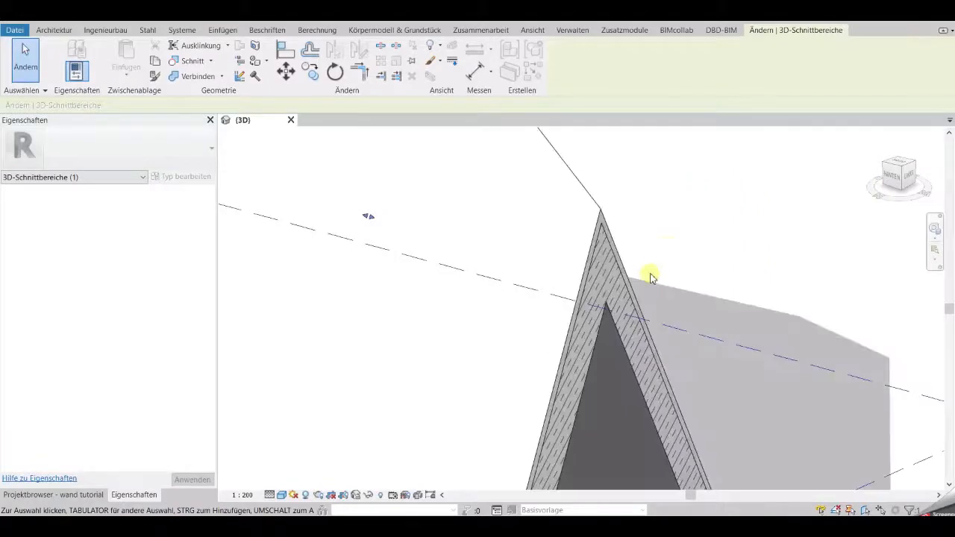
pyautogui.click(668, 244)
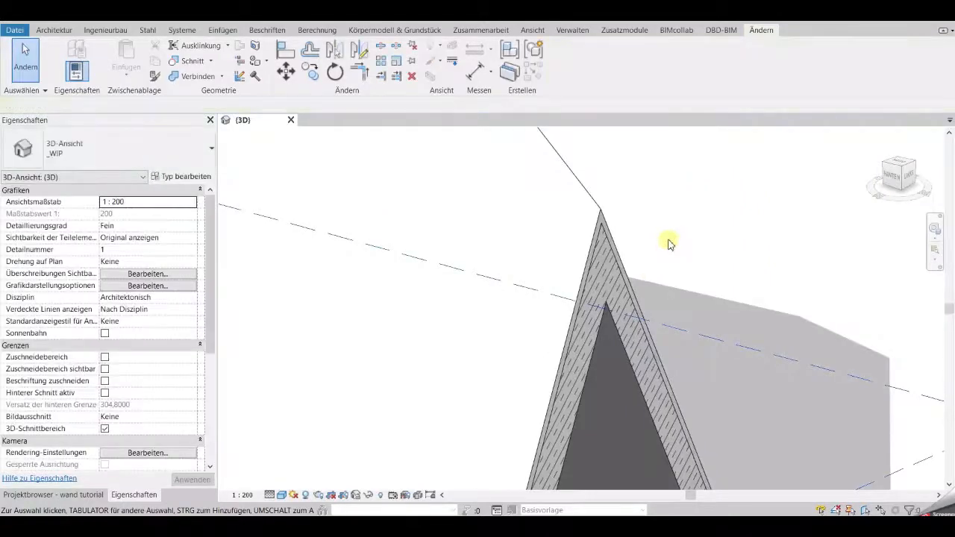
pyautogui.scroll(-5, 667, 243)
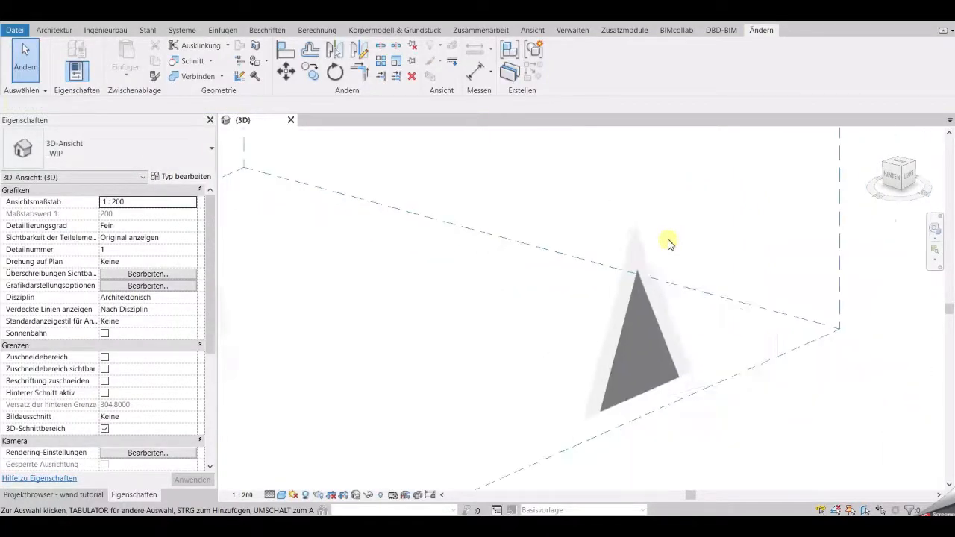
pyautogui.keyDown('shift'); pyautogui.moveTo(380, 379); pyautogui.dragTo(516, 386, button='middle'); pyautogui.keyUp('shift')
pyautogui.moveTo(561, 364); pyautogui.dragTo(568, 430, button='middle')
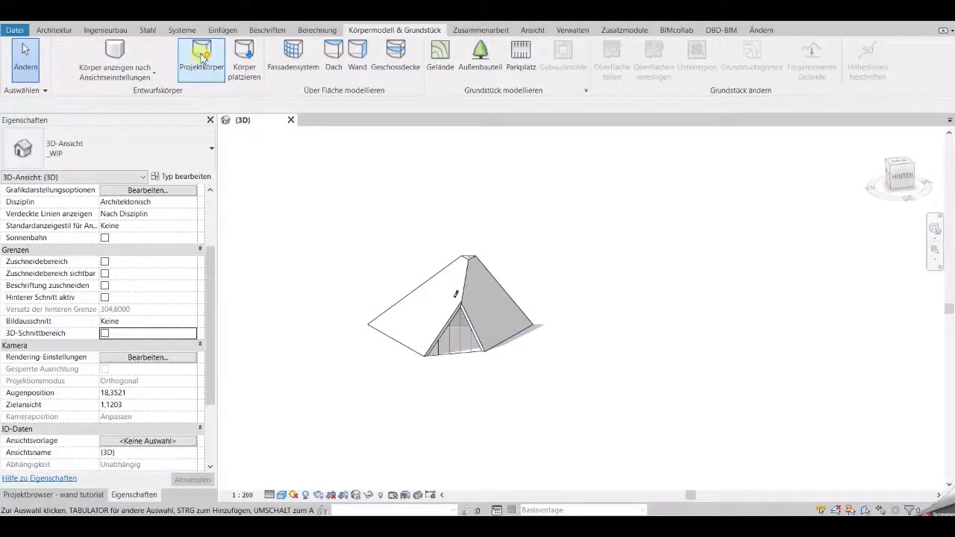
# Start an in-place mass named Kugel and draw a model-line circle with a 20 m radius on level G_00 beside the pyramid.
pyautogui.click(201, 58)
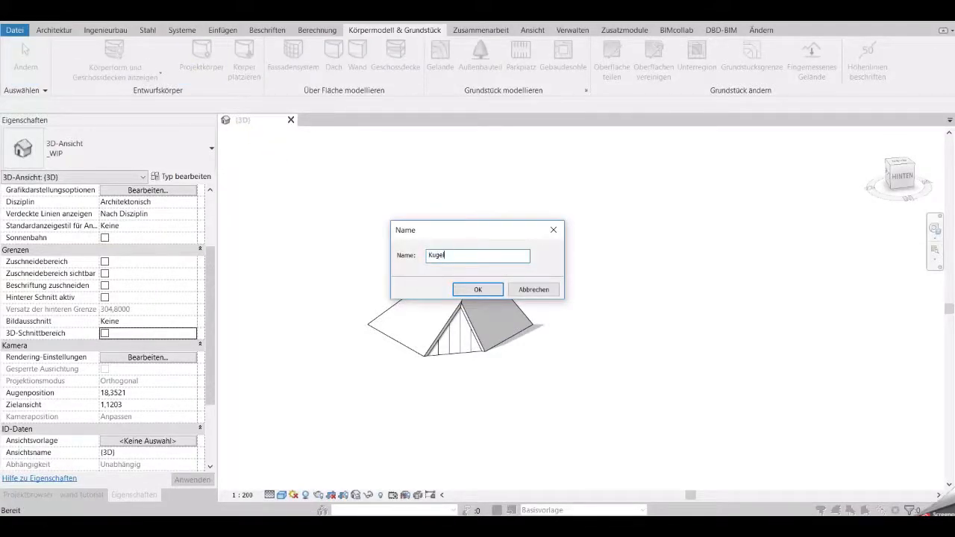
pyautogui.click(457, 292)
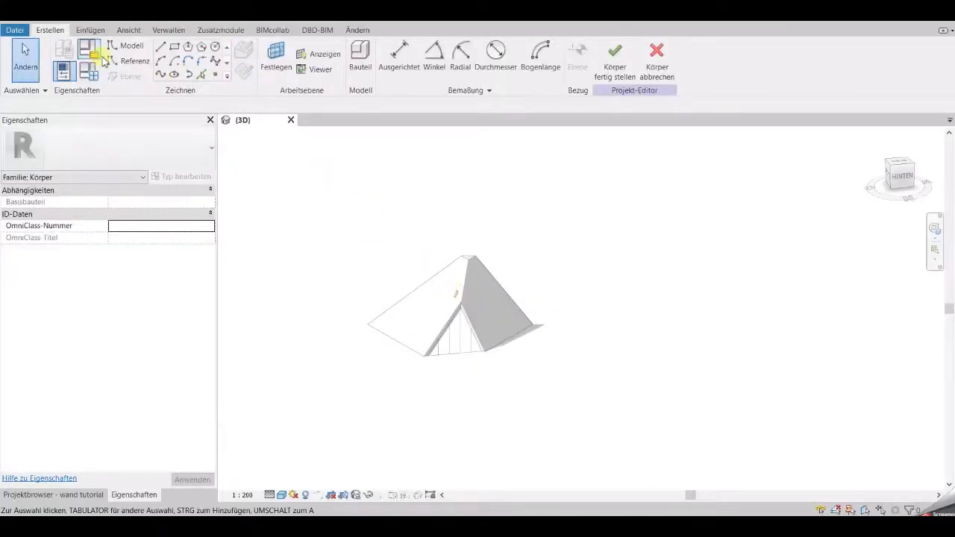
pyautogui.click(130, 47)
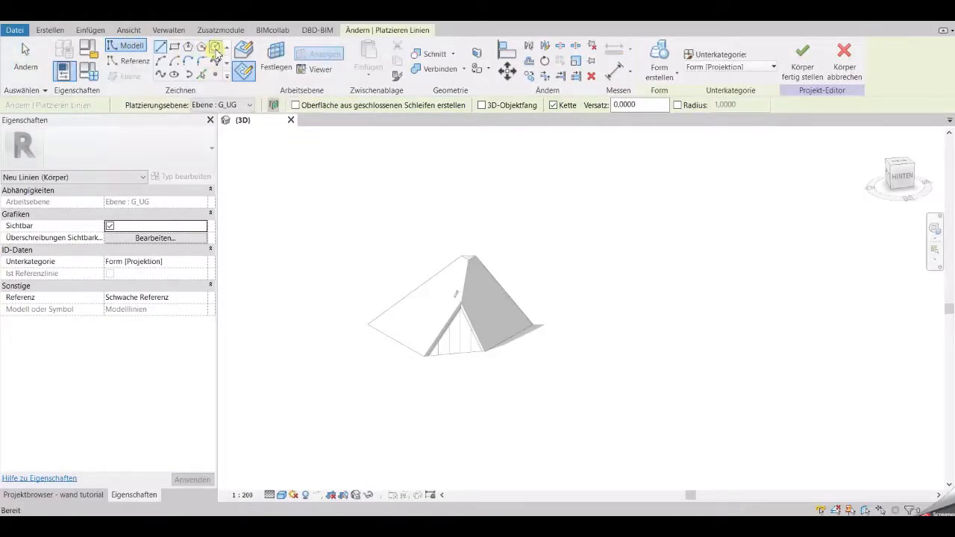
pyautogui.click(214, 47)
pyautogui.click(237, 105)
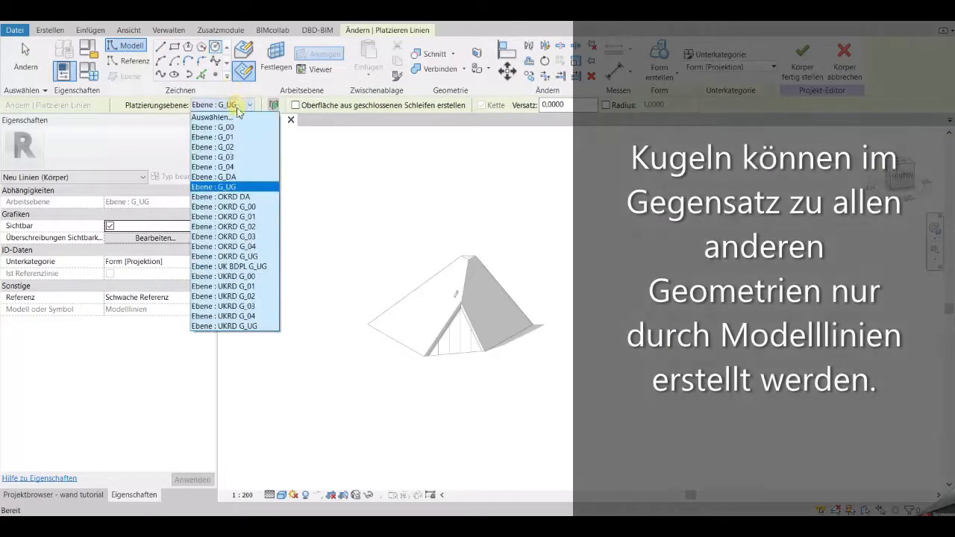
pyautogui.click(216, 127)
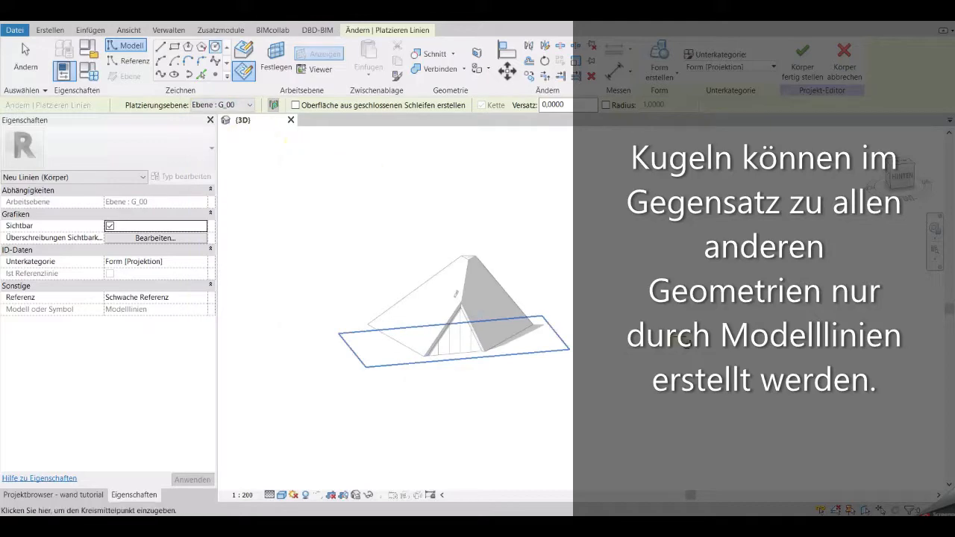
pyautogui.click(676, 341)
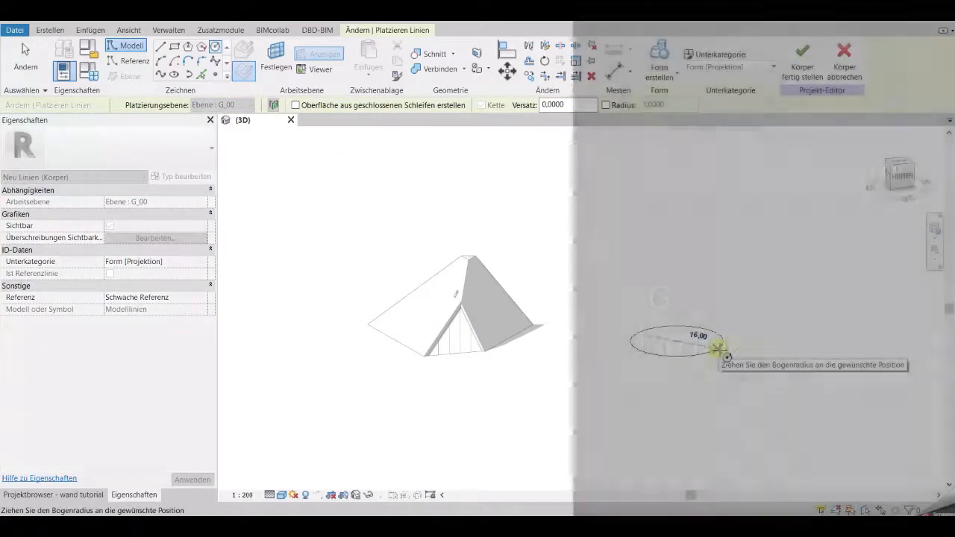
pyautogui.write('20')
pyautogui.press('Return')
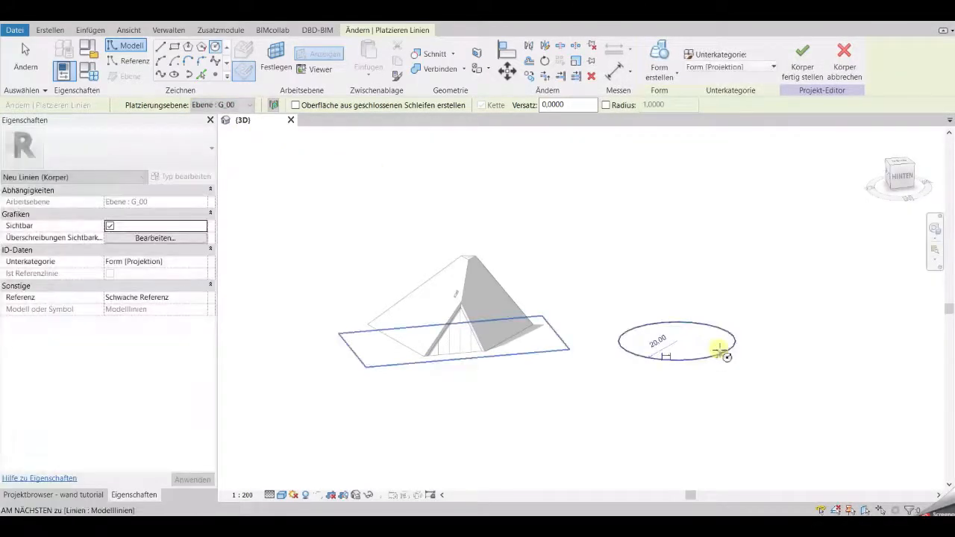
pyautogui.press('Escape')
# Create a solid sphere form from the circle and finish the in-place mass.
pyautogui.scroll(-1, 744, 379)
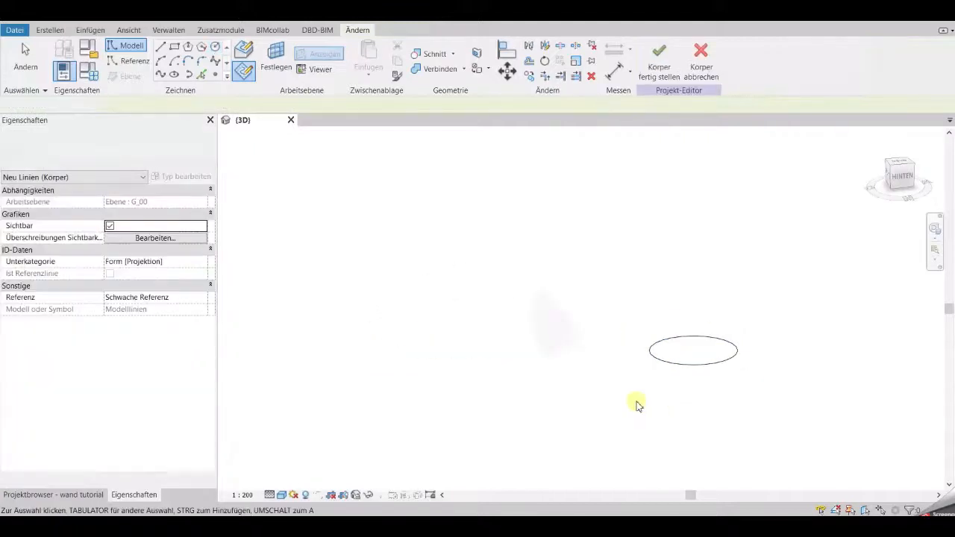
pyautogui.keyDown('shift'); pyautogui.moveTo(634, 400); pyautogui.dragTo(672, 477, button='middle'); pyautogui.keyUp('shift')
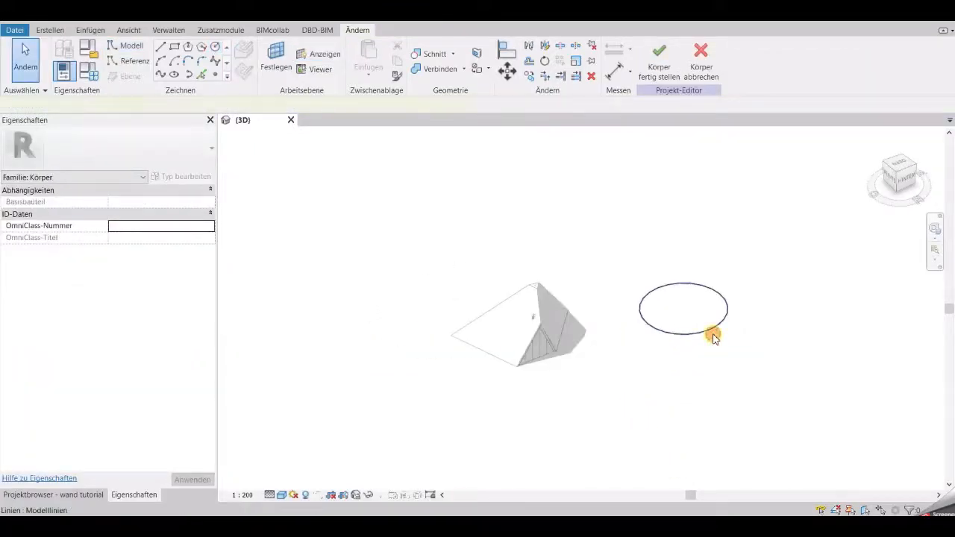
pyautogui.click(713, 334)
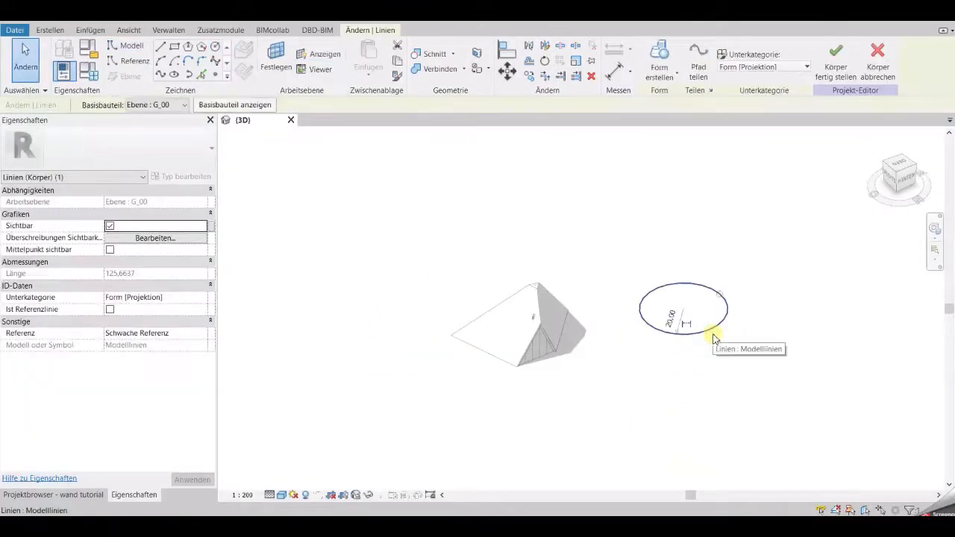
pyautogui.click(659, 75)
pyautogui.click(705, 97)
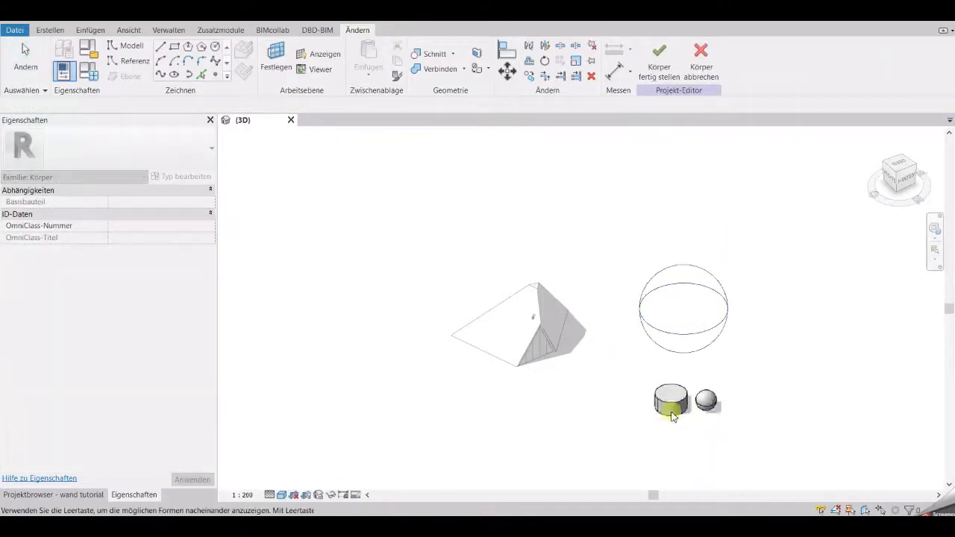
pyautogui.click(705, 403)
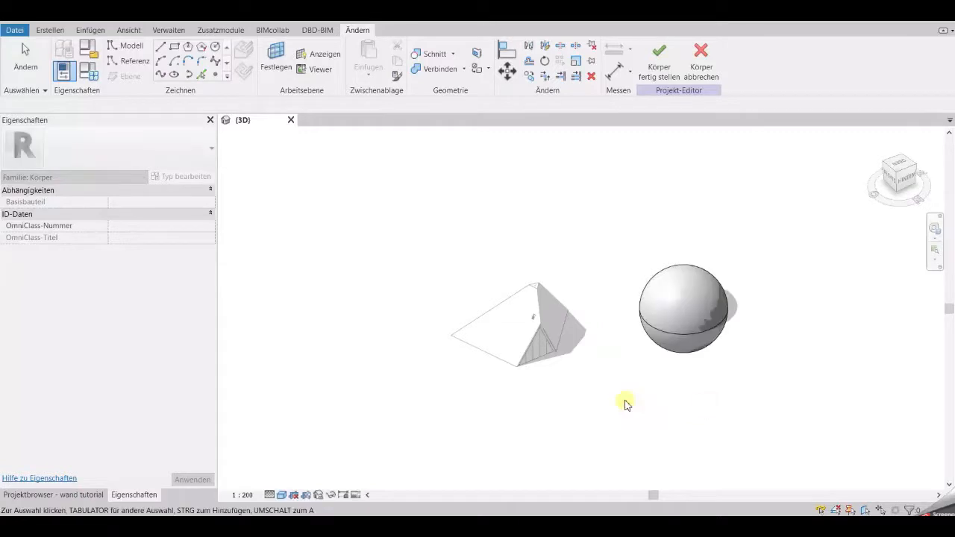
pyautogui.moveTo(625, 402); pyautogui.dragTo(553, 392, button='middle')
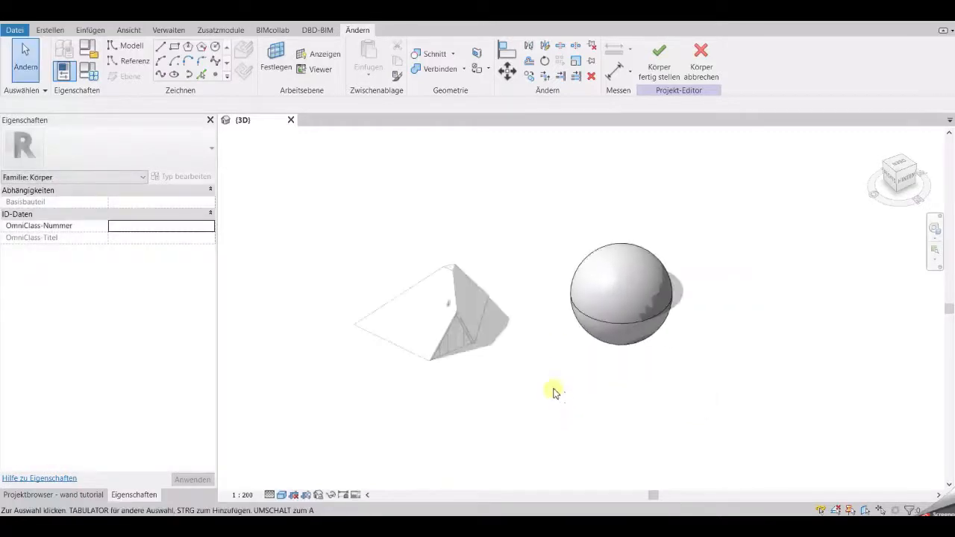
pyautogui.click(657, 75)
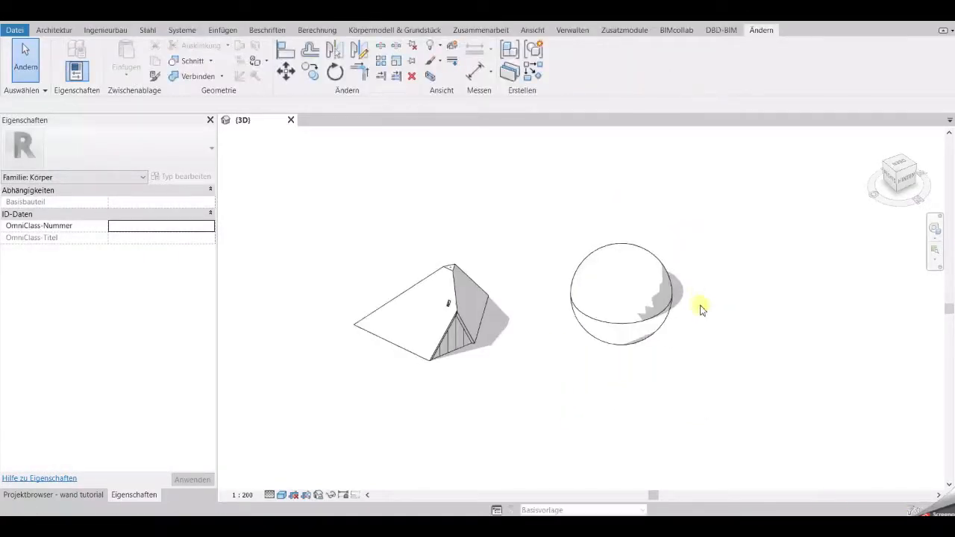
# Place a wall by face of type CoCo_STB - 1000mm, WD - 180mm 2 on the upper half of the sphere mass.
pyautogui.click(52, 30)
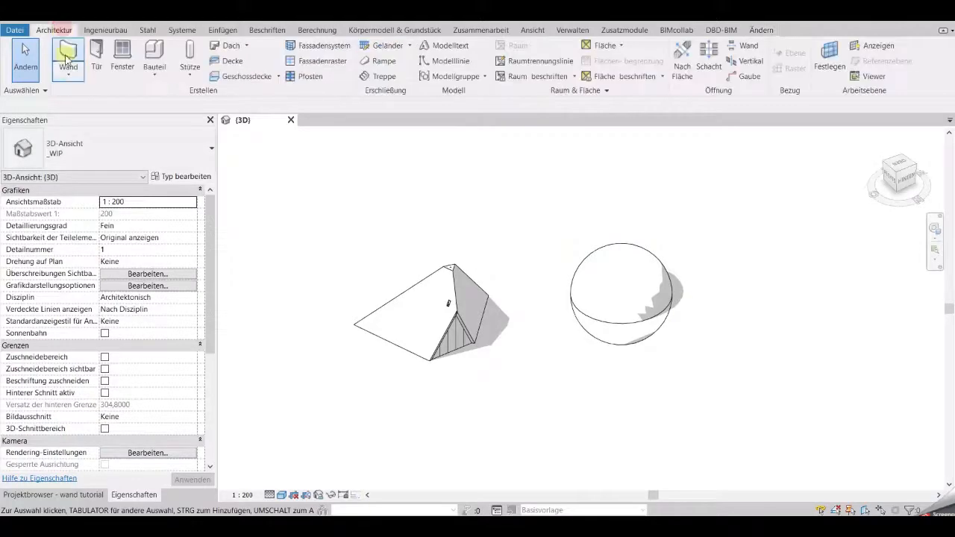
pyautogui.click(67, 79)
pyautogui.click(101, 143)
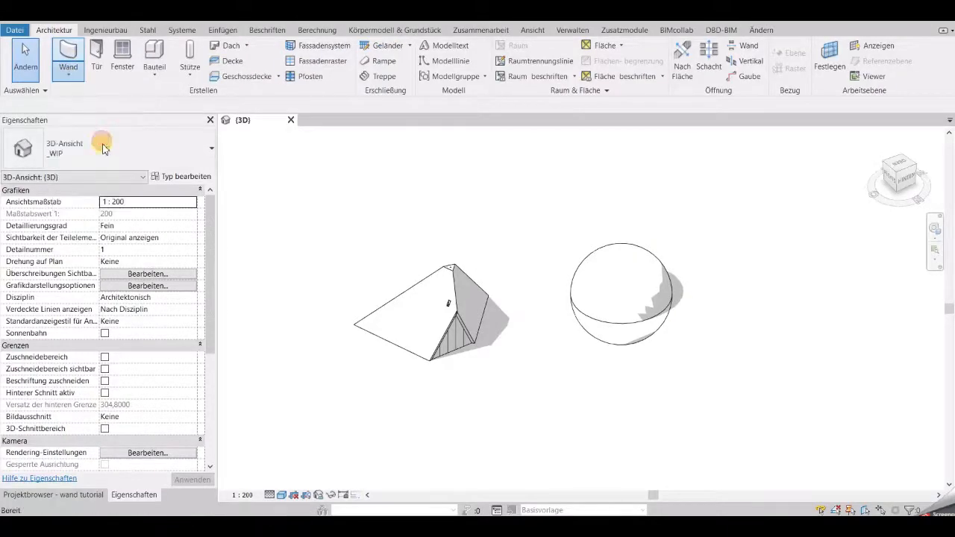
pyautogui.click(181, 154)
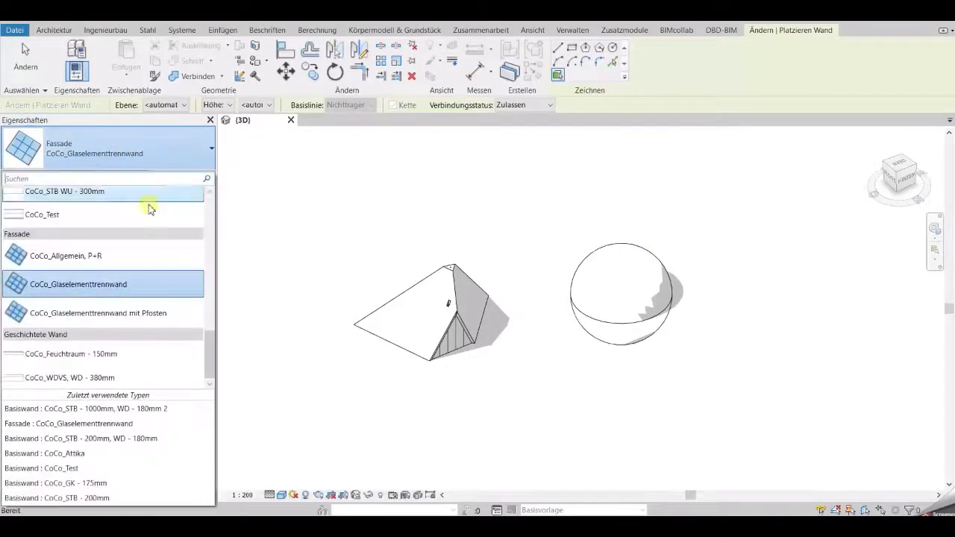
pyautogui.scroll(5, 145, 246)
pyautogui.click(141, 231)
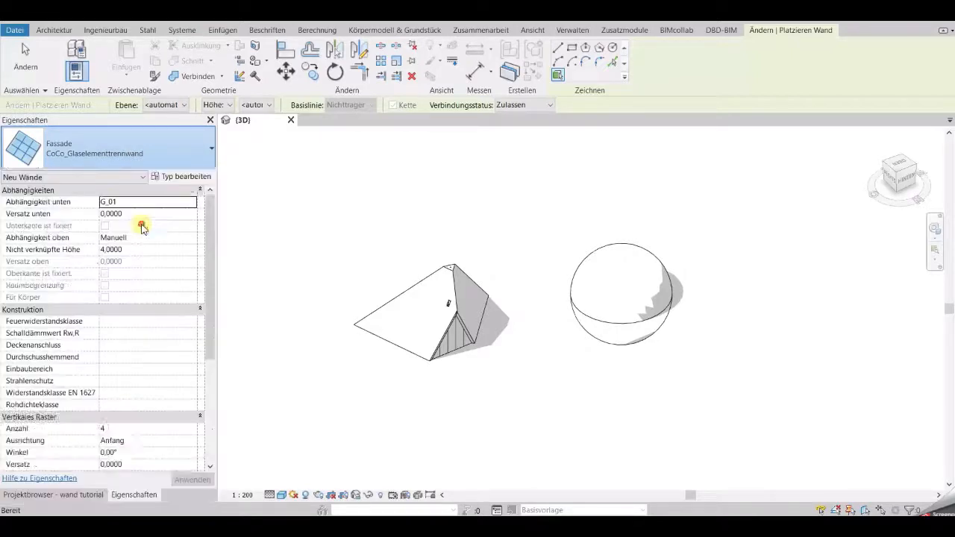
pyautogui.click(623, 250)
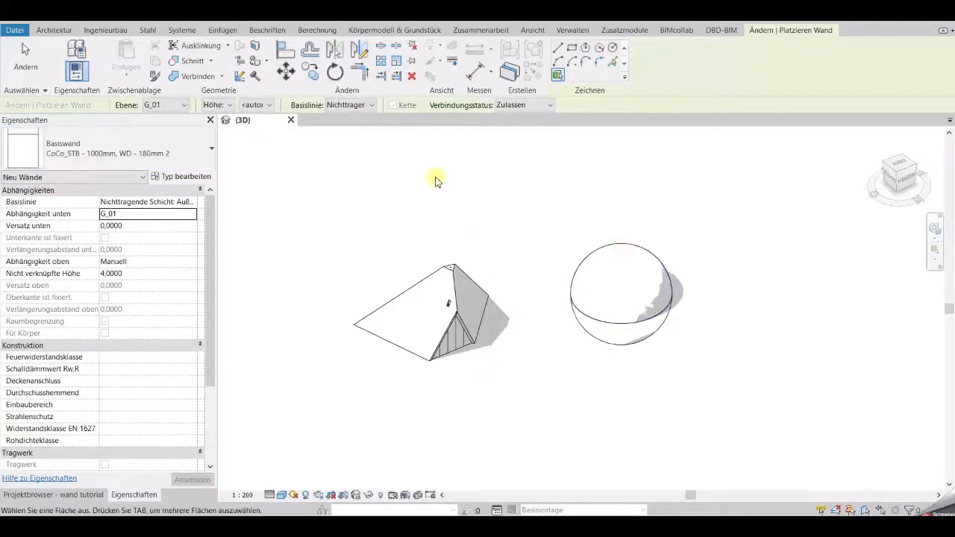
# Set the mass display to follow the view settings and end the wall-by-face command.
pyautogui.click(370, 32)
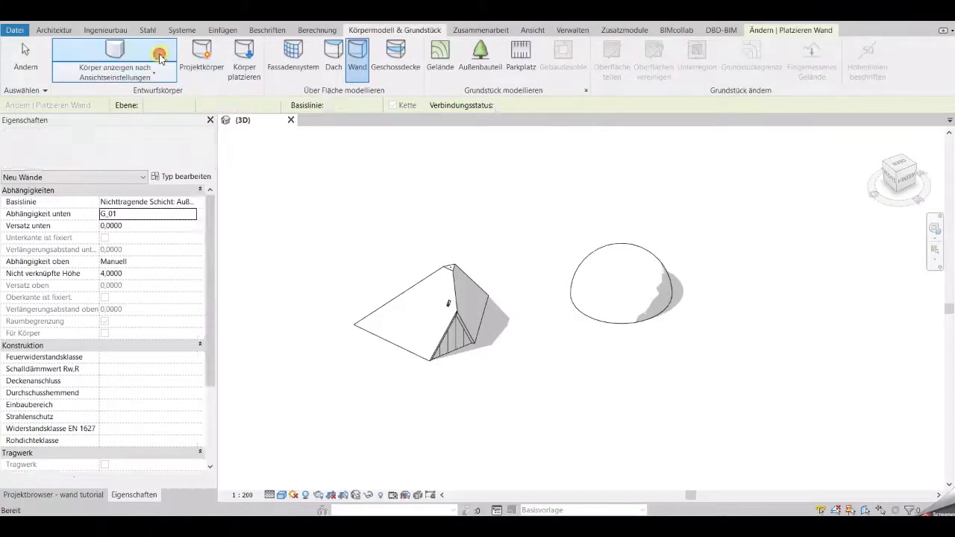
pyautogui.press('Escape')
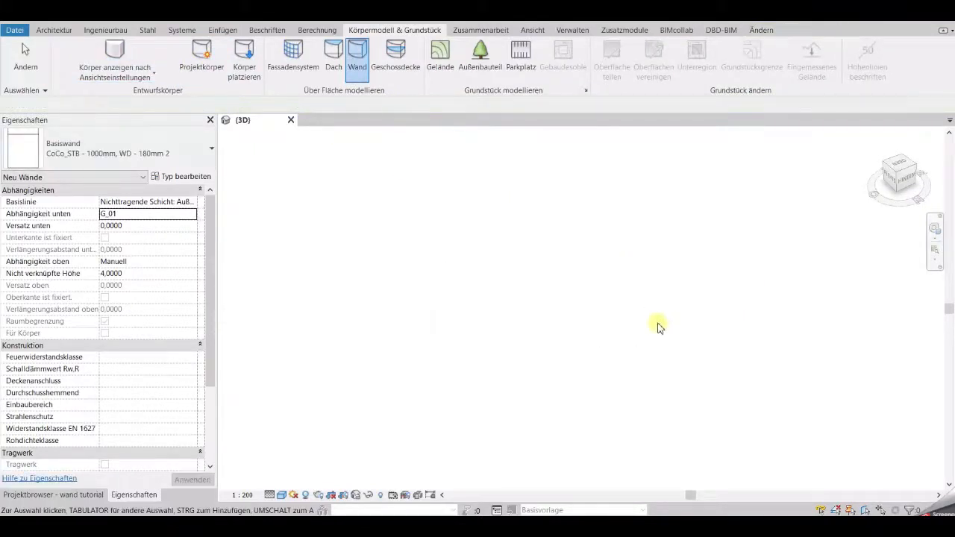
pyautogui.press('Escape')
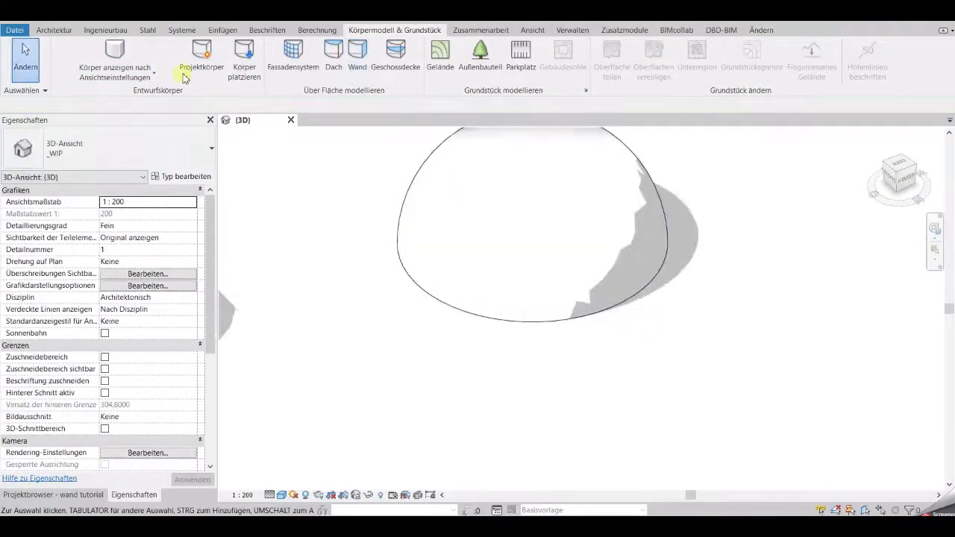
# Place three CoCo_Holztür_BZ_1fl doors, 885mm x 2260mm, along the base of the dome wall and inspect the wall with its openings.
pyautogui.click(66, 31)
pyautogui.click(96, 52)
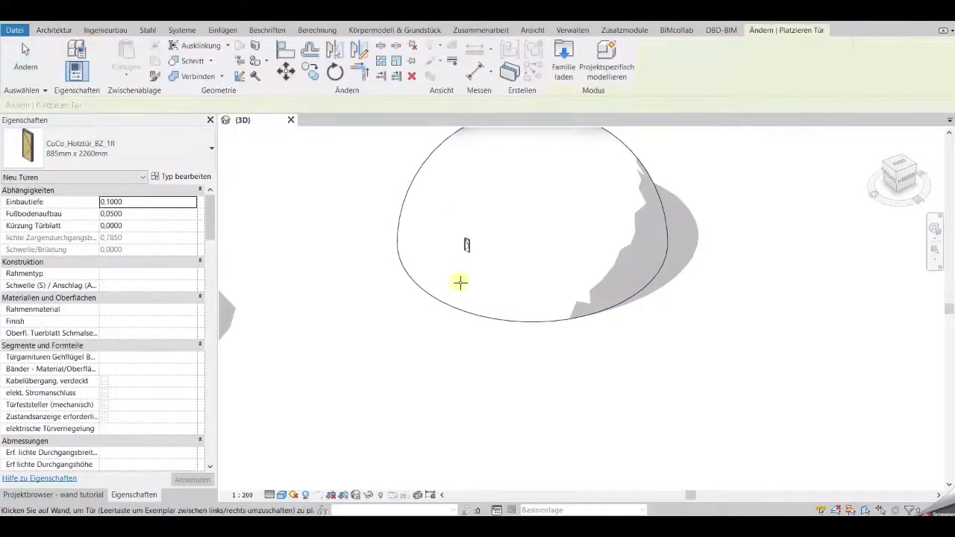
pyautogui.click(406, 261)
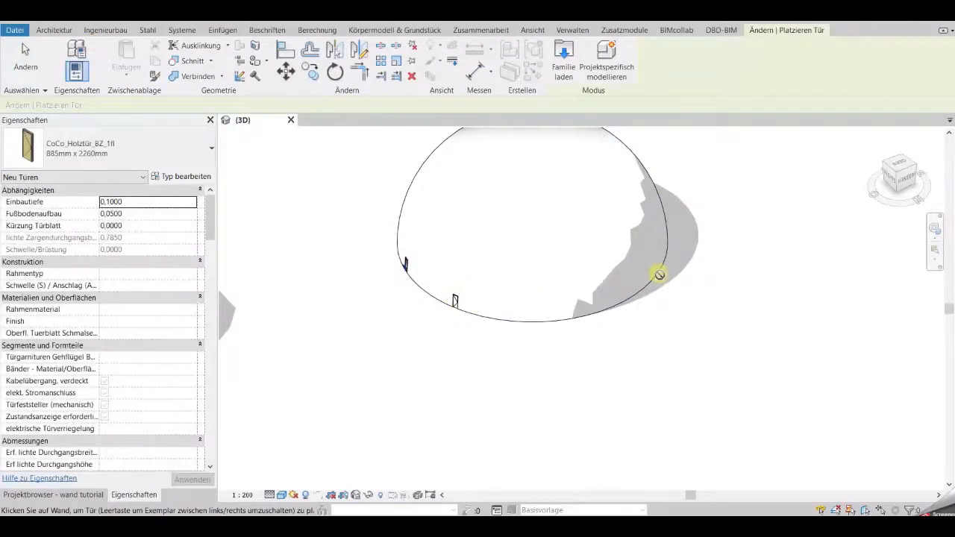
pyautogui.click(651, 273)
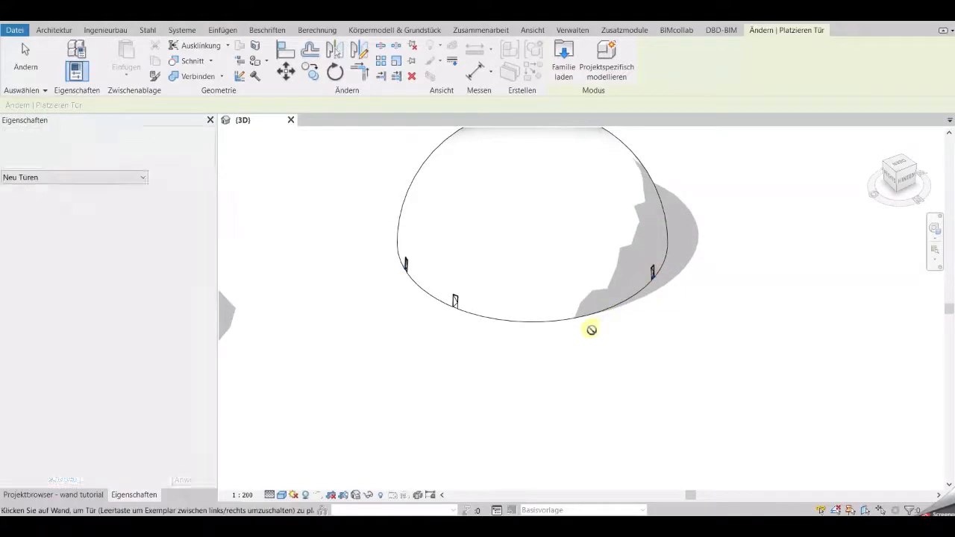
pyautogui.press('Escape')
pyautogui.click(569, 315)
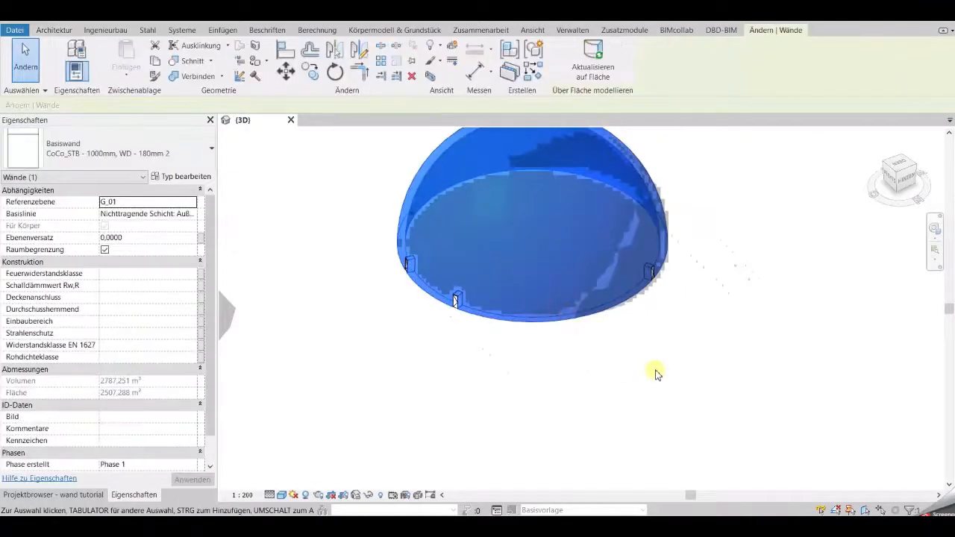
pyautogui.moveTo(654, 373)
pyautogui.keyDown('shift'); pyautogui.mouseDown(button='middle')
pyautogui.moveTo(582, 362)
pyautogui.moveTo(532, 277)
pyautogui.moveTo(604, 145)
pyautogui.moveTo(580, 344)
pyautogui.moveTo(473, 300)
pyautogui.moveTo(477, 357)
pyautogui.moveTo(486, 330)
pyautogui.moveTo(503, 323)
pyautogui.moveTo(497, 317)
pyautogui.mouseUp(button='middle'); pyautogui.keyUp('shift')
pyautogui.press('Escape')
pyautogui.scroll(-2, 405, 322)
pyautogui.keyDown('shift'); pyautogui.moveTo(388, 239); pyautogui.dragTo(411, 271, button='middle'); pyautogui.keyUp('shift')
pyautogui.keyDown('shift'); pyautogui.moveTo(418, 239); pyautogui.dragTo(495, 372, button='middle'); pyautogui.keyUp('shift')
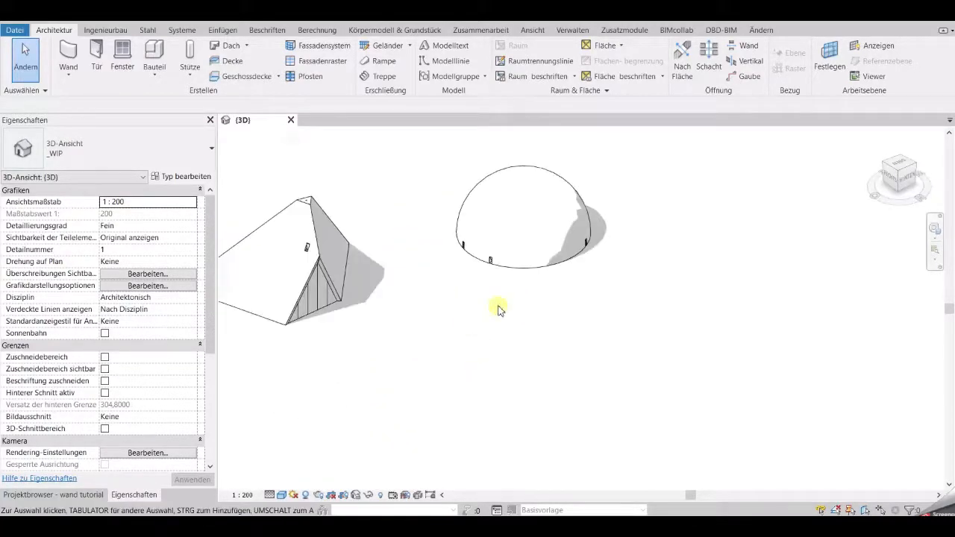
# Show the mass forms and floors and open the sphere mass for in-place editing.
pyautogui.moveTo(497, 309); pyautogui.dragTo(485, 372, button='middle')
pyautogui.click(361, 34)
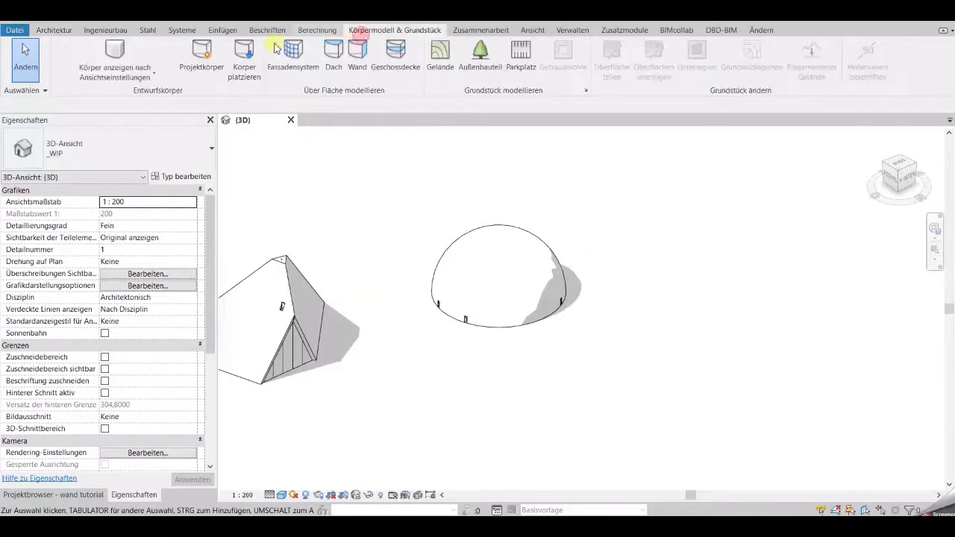
pyautogui.click(150, 52)
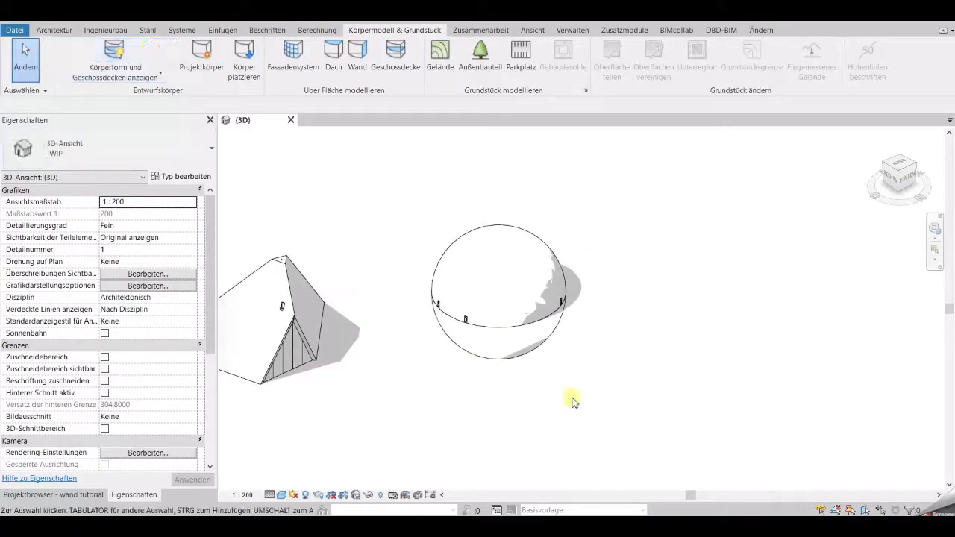
pyautogui.click(525, 339)
pyautogui.doubleClick(526, 340)
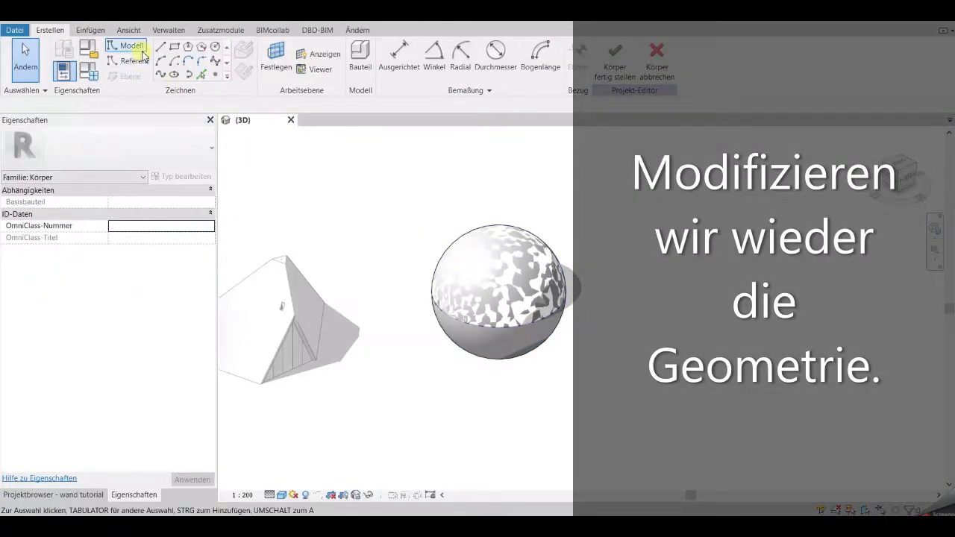
# Draw a model-line circle with a 15 m radius on level G_00 beside the sphere.
pyautogui.click(142, 51)
pyautogui.click(215, 46)
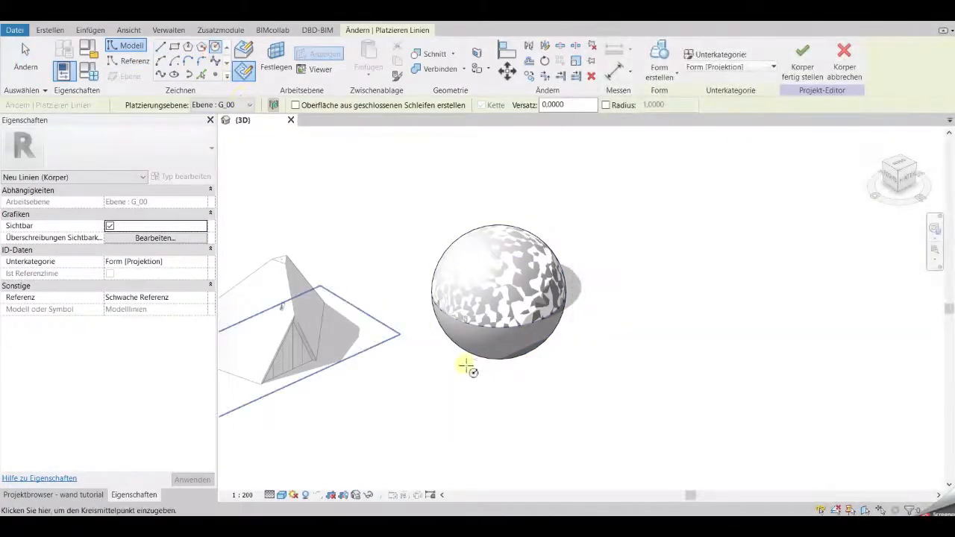
pyautogui.click(498, 405)
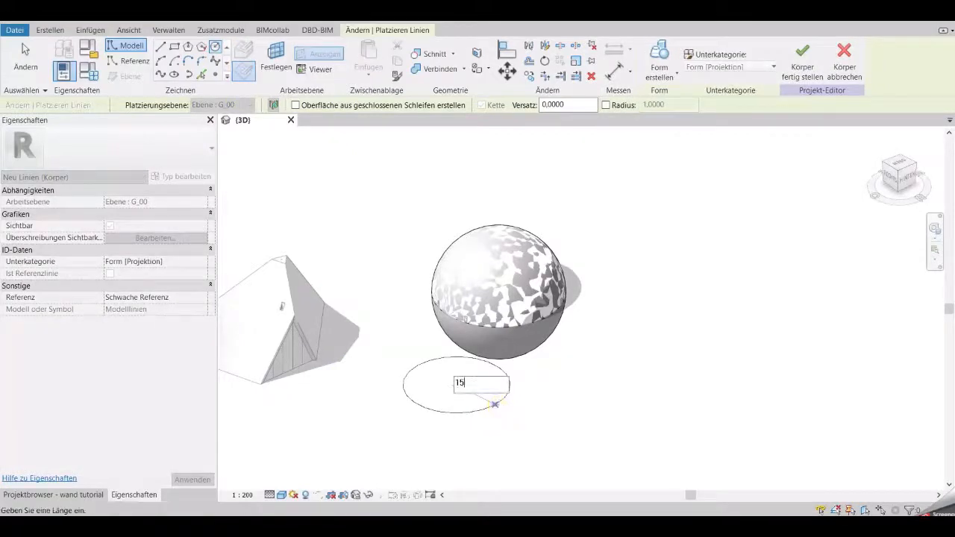
pyautogui.press('Return')
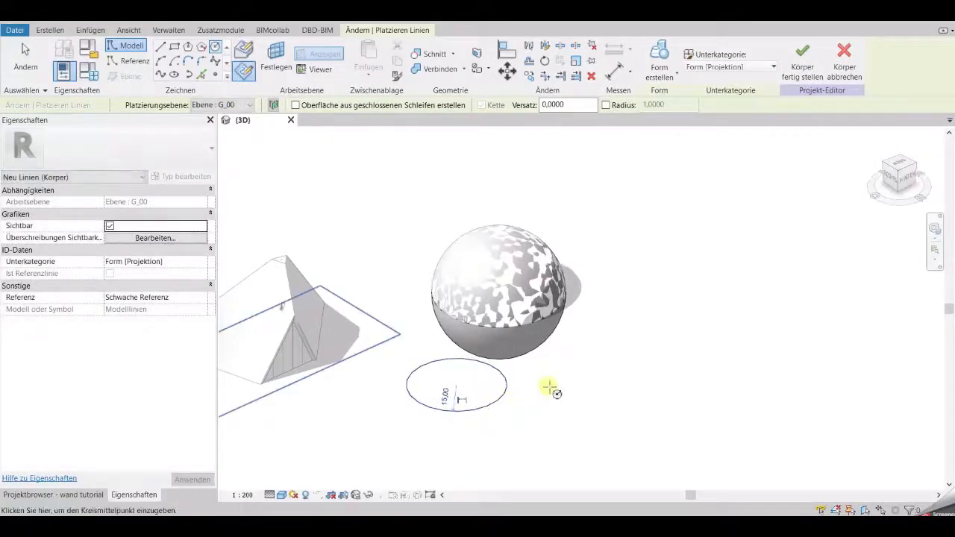
pyautogui.press('Escape')
pyautogui.press('Escape')
# Move the 15 m circle in plan view so that it overlaps the sphere's edge on the pyramid side.
pyautogui.click(503, 388)
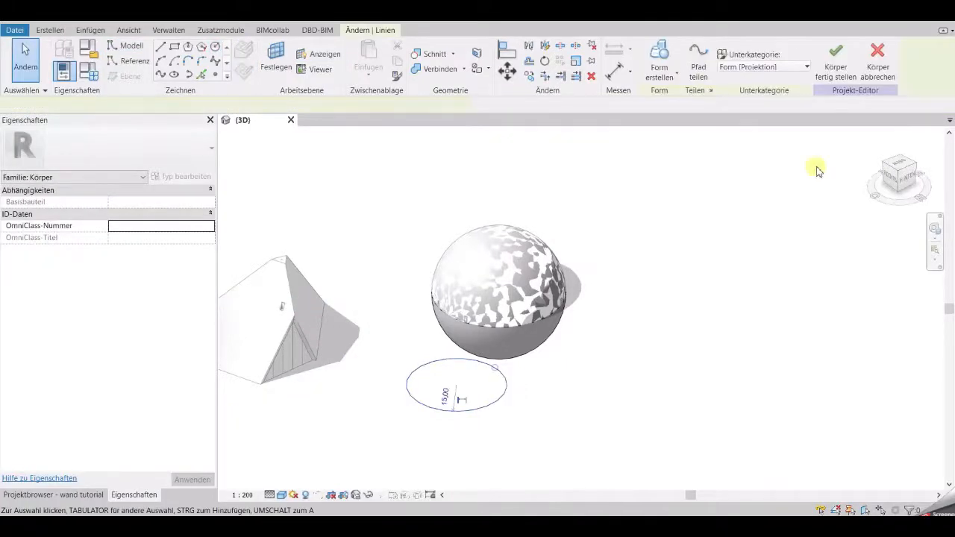
pyautogui.click(908, 170)
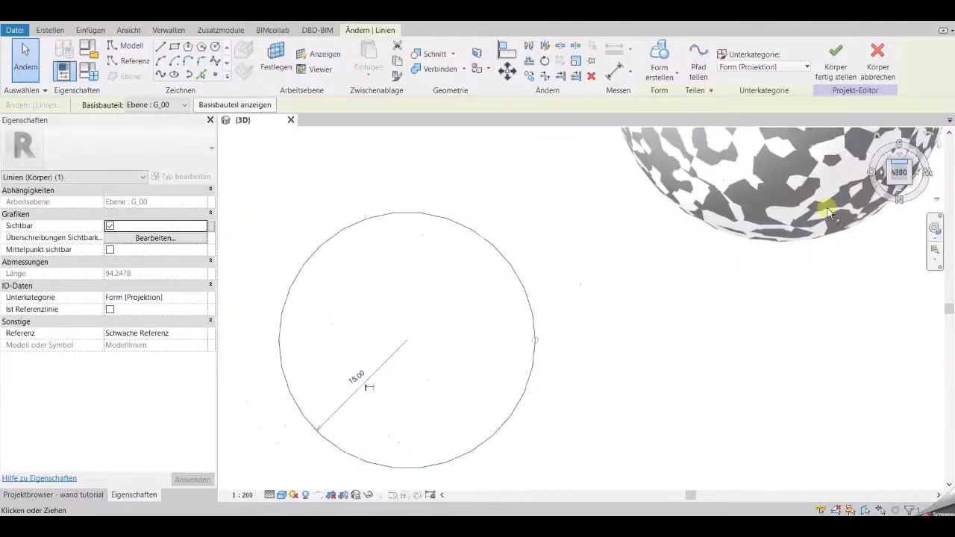
pyautogui.scroll(-4, 635, 345)
pyautogui.moveTo(691, 339); pyautogui.dragTo(661, 366, button='middle')
pyautogui.moveTo(643, 359); pyautogui.dragTo(695, 327)
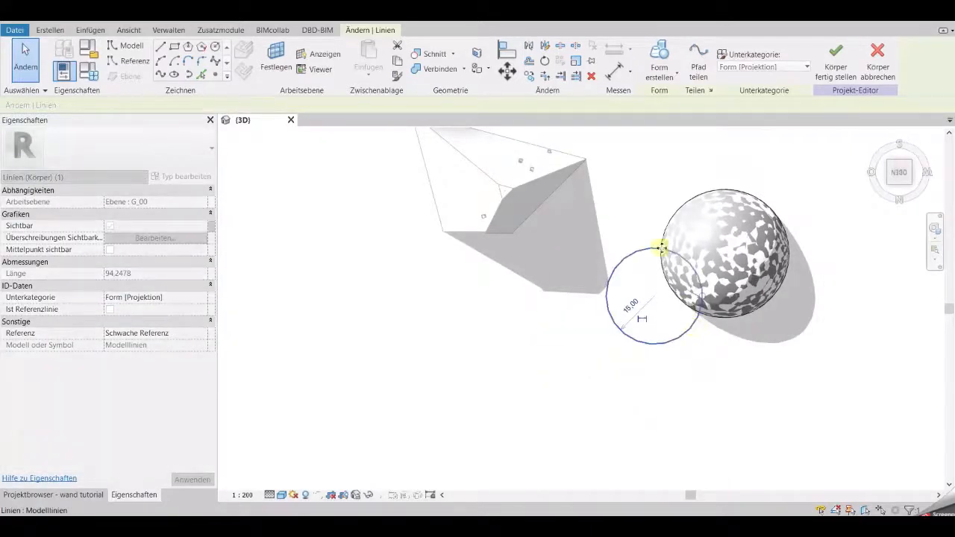
# Create a spherical void form from the circle to cut the sphere, and finish the in-place mass.
pyautogui.keyDown('shift'); pyautogui.moveTo(661, 246); pyautogui.dragTo(659, 149, button='middle'); pyautogui.keyUp('shift')
pyautogui.click(659, 75)
pyautogui.click(668, 123)
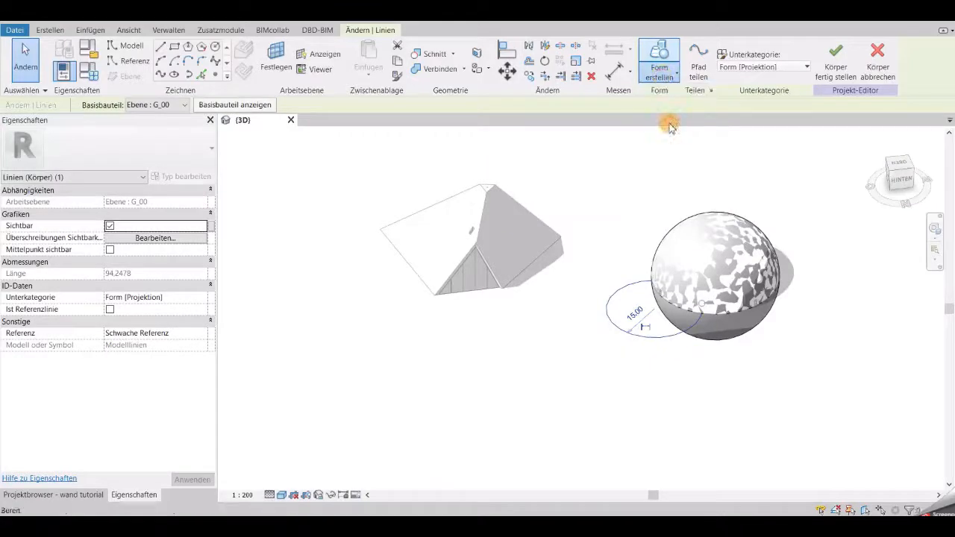
pyautogui.click(663, 400)
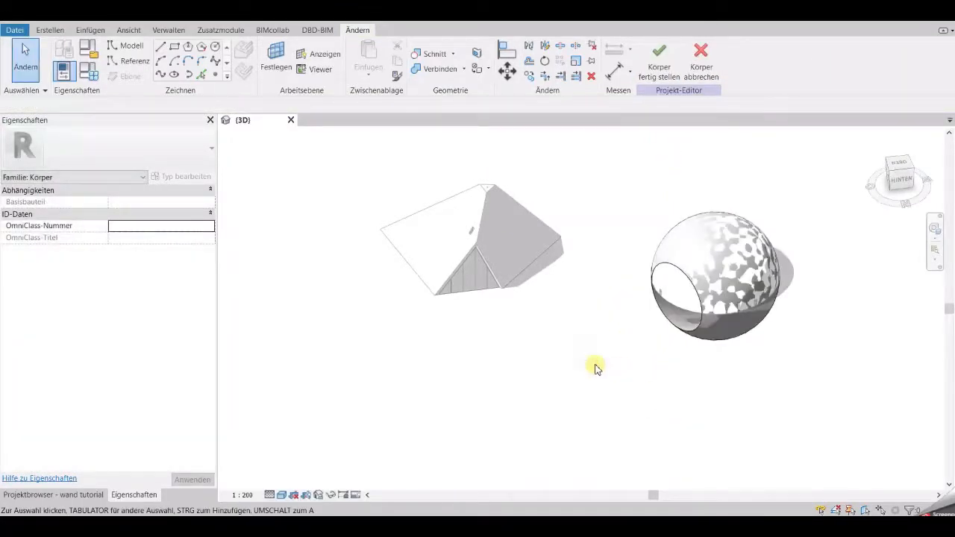
pyautogui.click(660, 71)
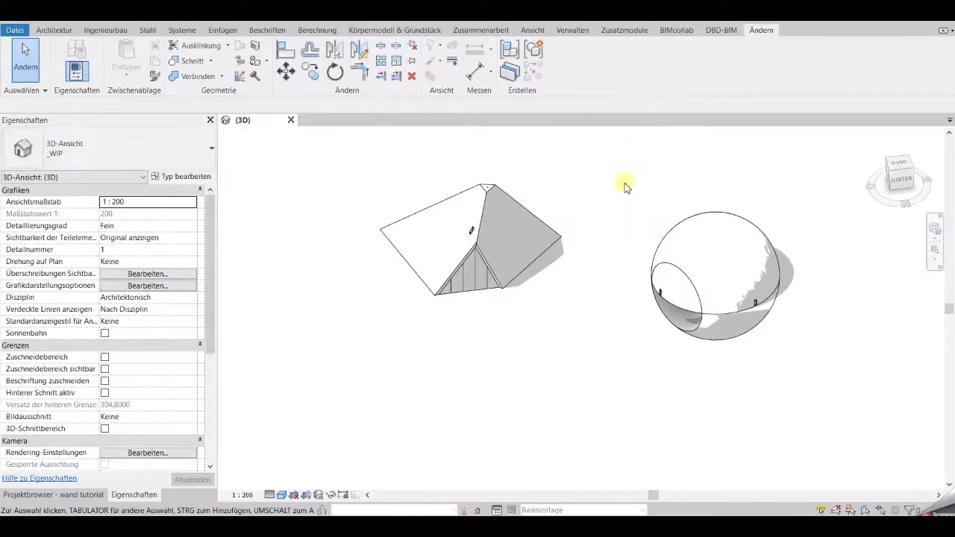
# Update the dome wall to the modified mass face and delete the door instance that no longer cuts it.
pyautogui.click(683, 302)
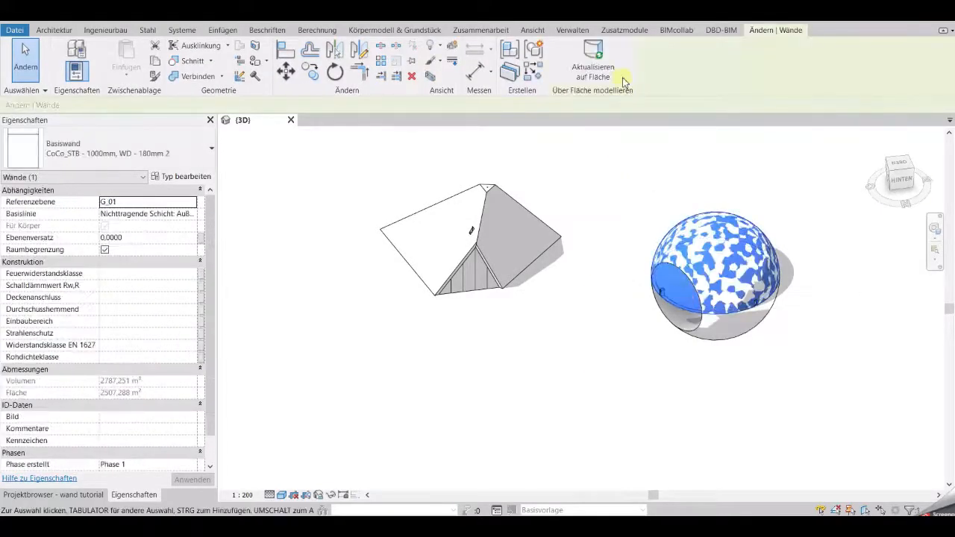
pyautogui.click(593, 60)
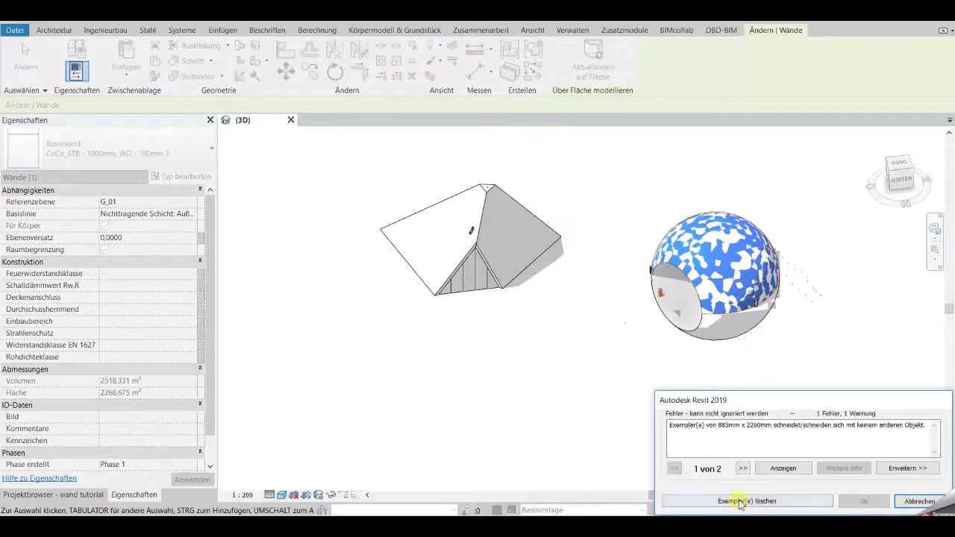
pyautogui.click(740, 501)
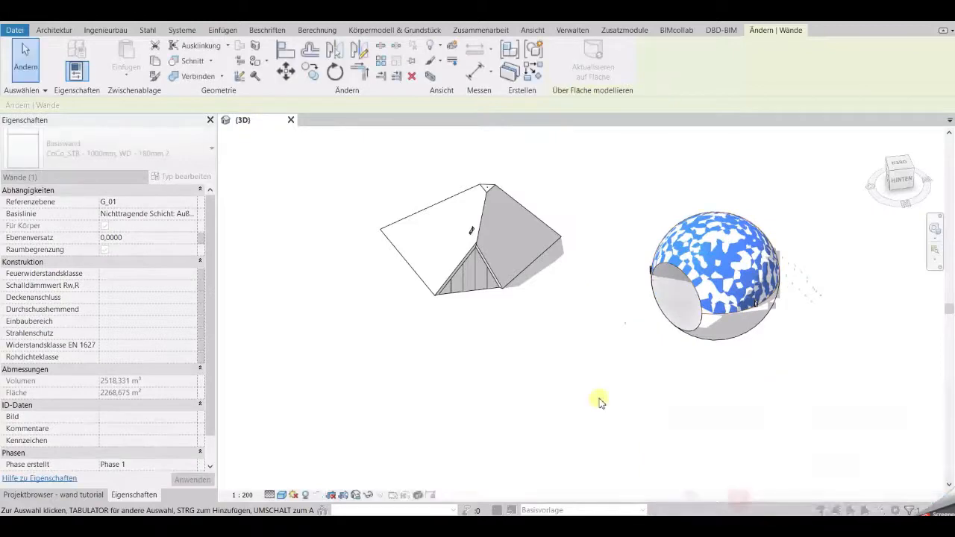
# Set the mass display to follow the view settings and inspect the cut-out dome wall.
pyautogui.click(687, 330)
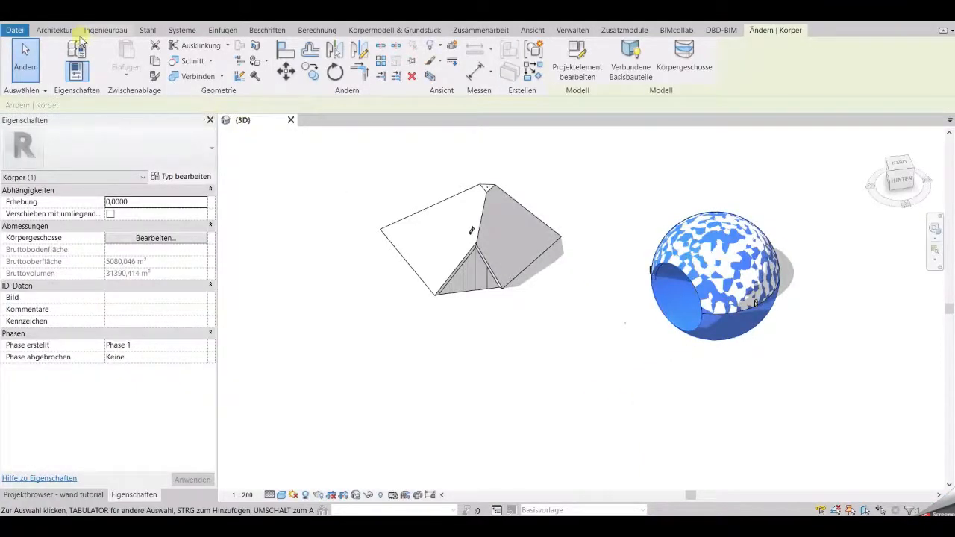
pyautogui.click(387, 32)
pyautogui.click(584, 365)
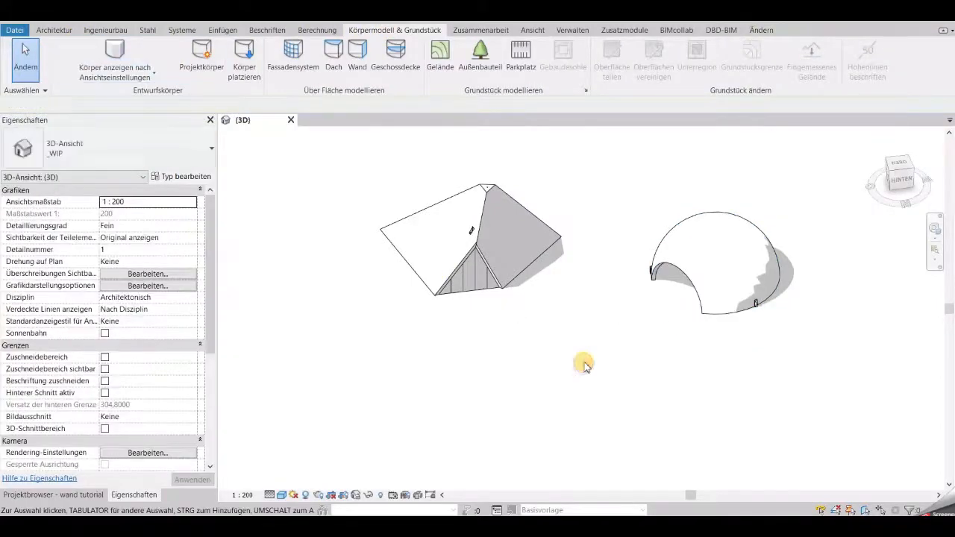
pyautogui.keyDown('shift'); pyautogui.moveTo(582, 362); pyautogui.dragTo(600, 367, button='middle'); pyautogui.keyUp('shift')
pyautogui.scroll(2, 669, 319)
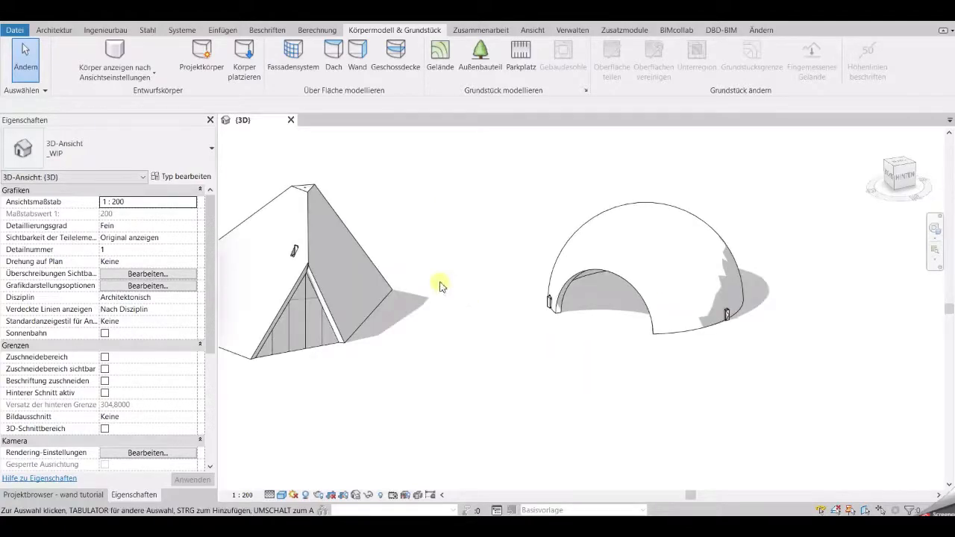
# Show the mass again and place a wall by face of type CoCo_STB - 1000mm, WD - 180mm 2 on its concave face, unjoining the conflicting elements.
pyautogui.click(142, 63)
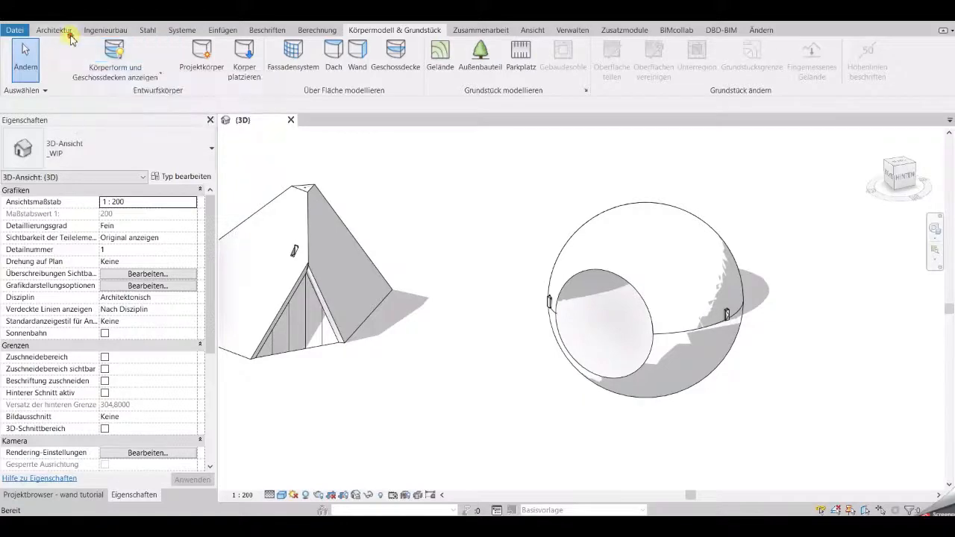
pyautogui.click(64, 31)
pyautogui.click(69, 68)
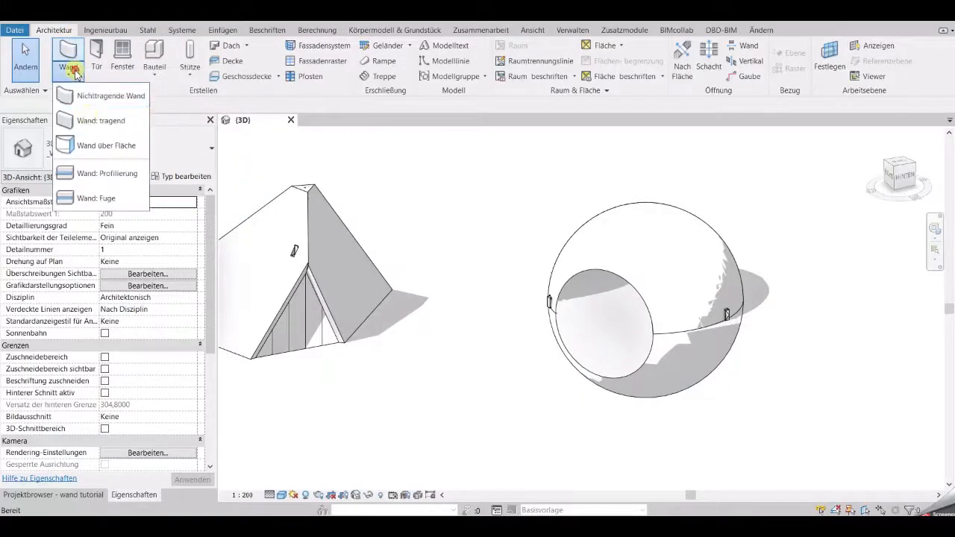
pyautogui.click(99, 148)
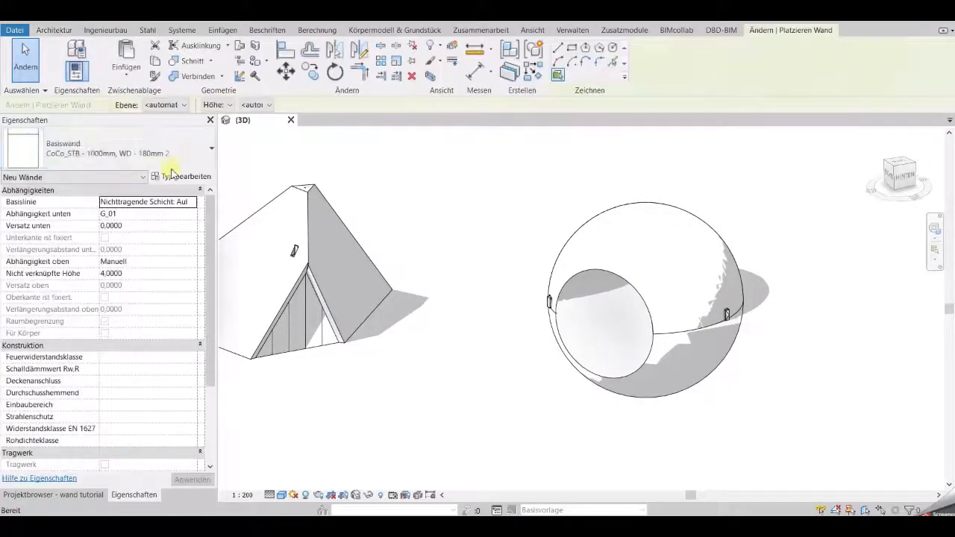
pyautogui.click(574, 306)
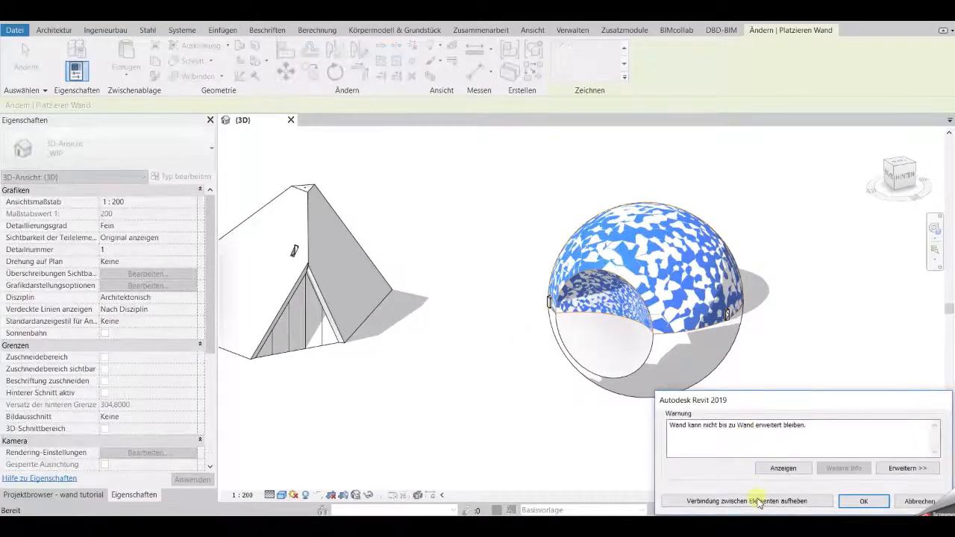
pyautogui.click(758, 501)
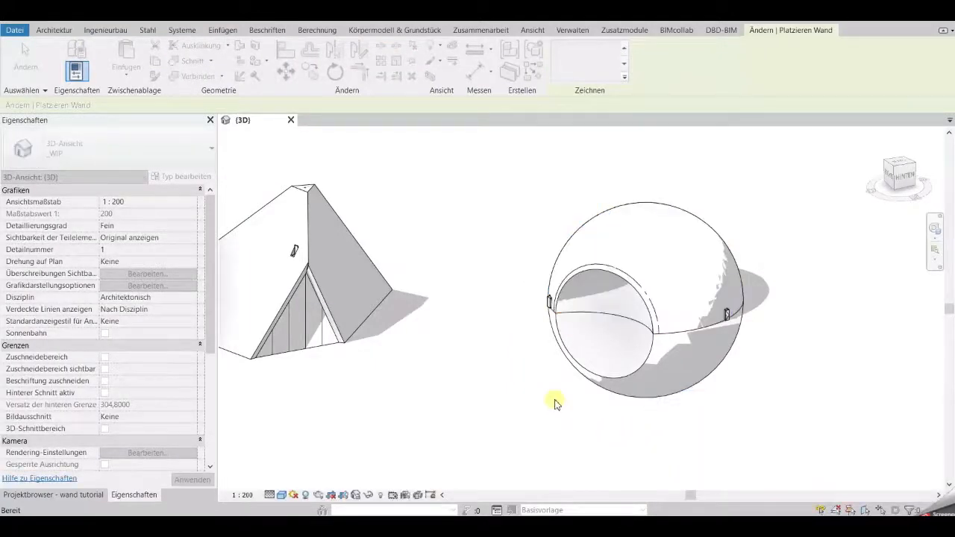
pyautogui.press('Escape')
# Return the mass display to the view settings and examine the dome with its concave wall.
pyautogui.click(631, 366)
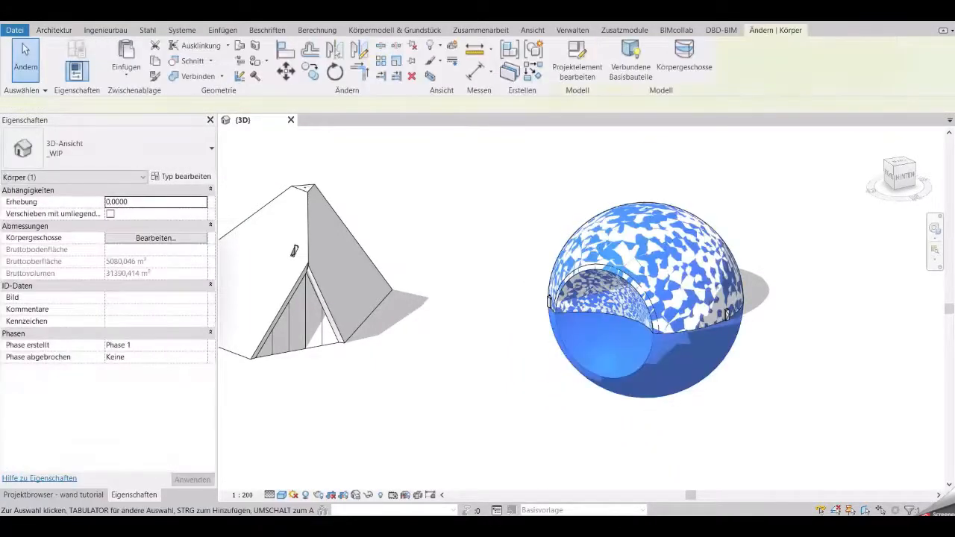
pyautogui.click(394, 30)
pyautogui.click(115, 51)
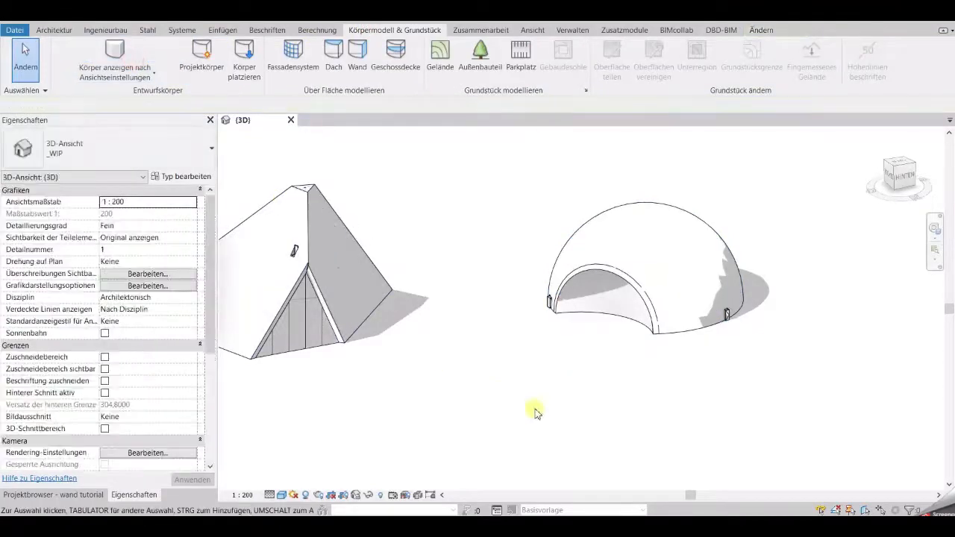
pyautogui.scroll(3, 654, 378)
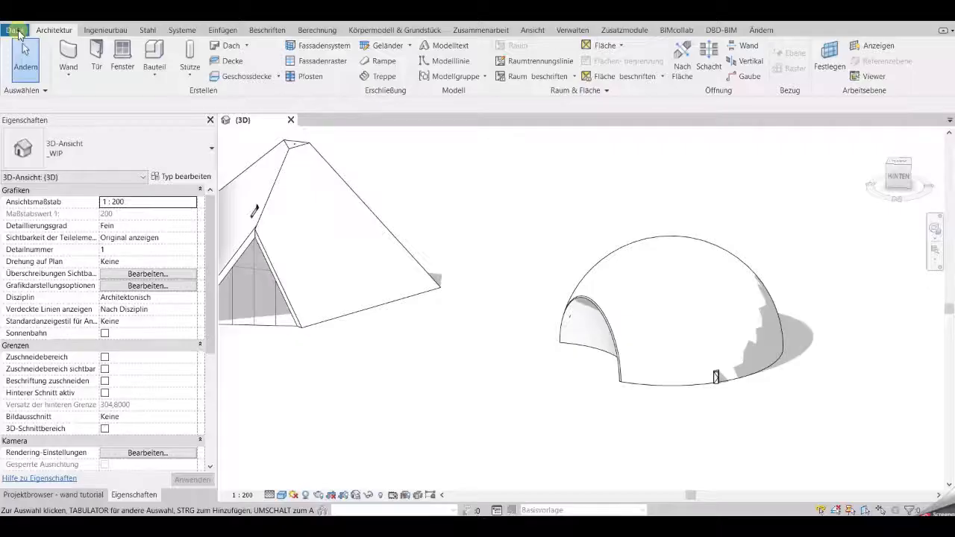
# Create a new family from the template Fassadenelement nach Muster.rft.
pyautogui.click(16, 31)
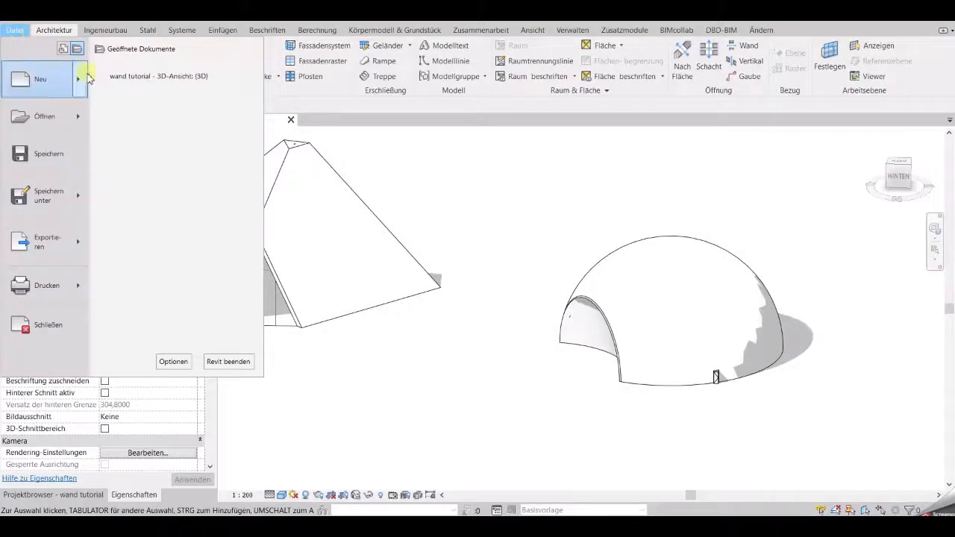
pyautogui.moveTo(88, 78)
pyautogui.click(138, 113)
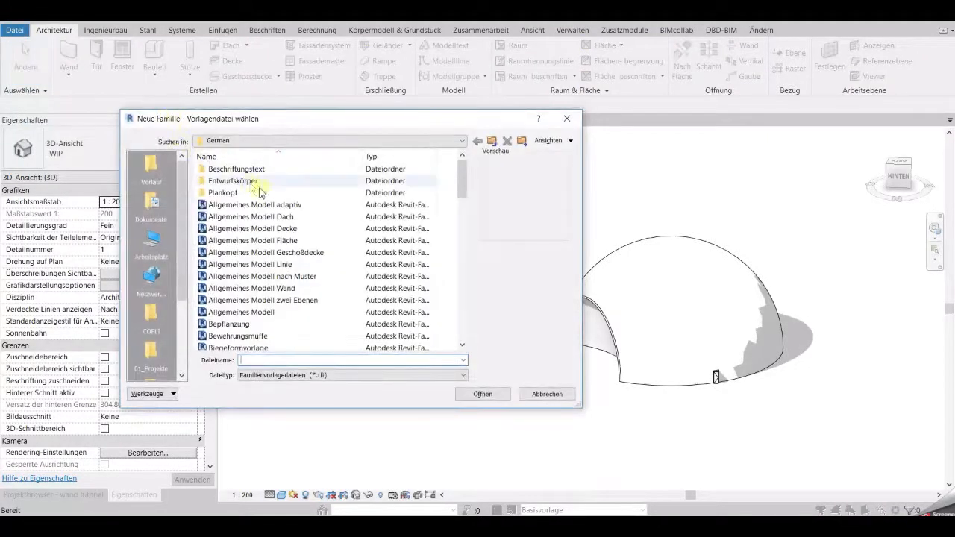
pyautogui.scroll(-2, 300, 291)
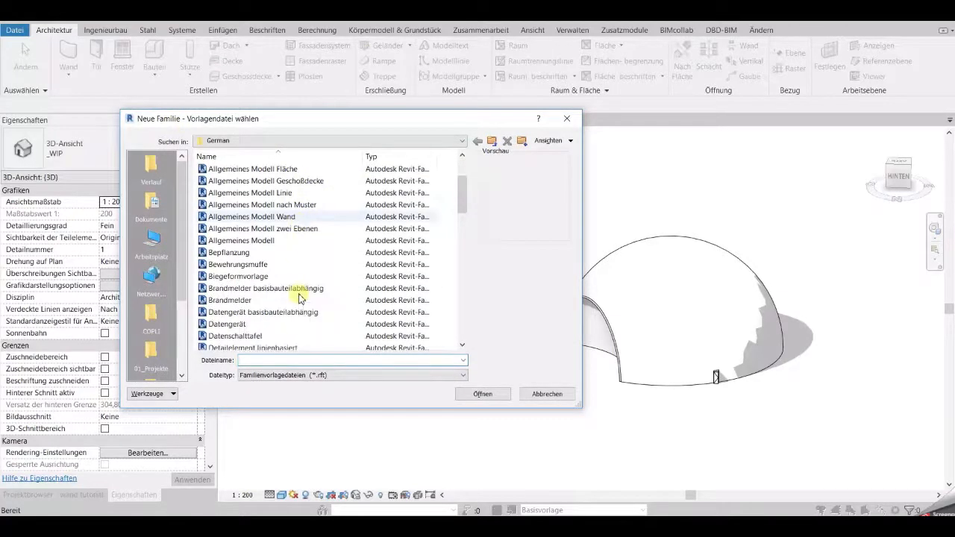
pyautogui.scroll(-4, 298, 297)
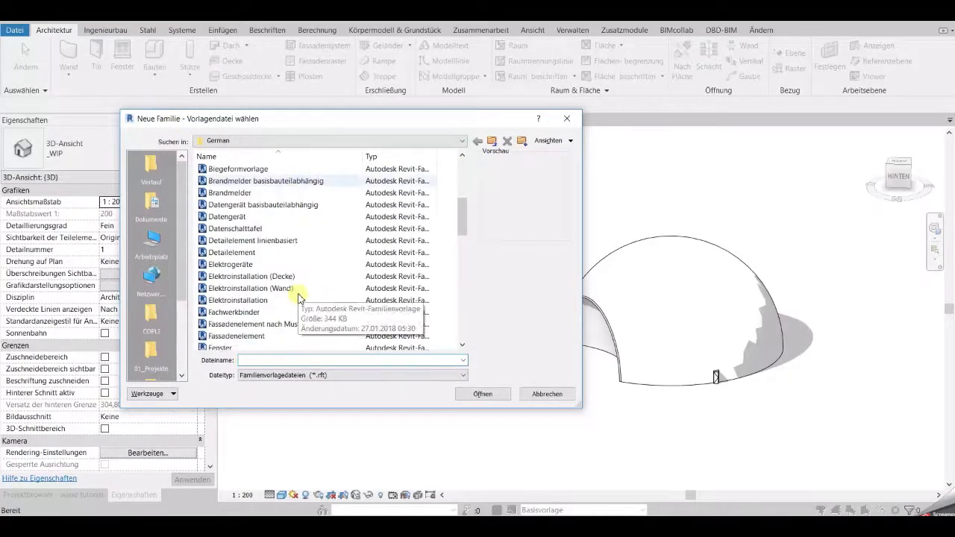
pyautogui.click(289, 294)
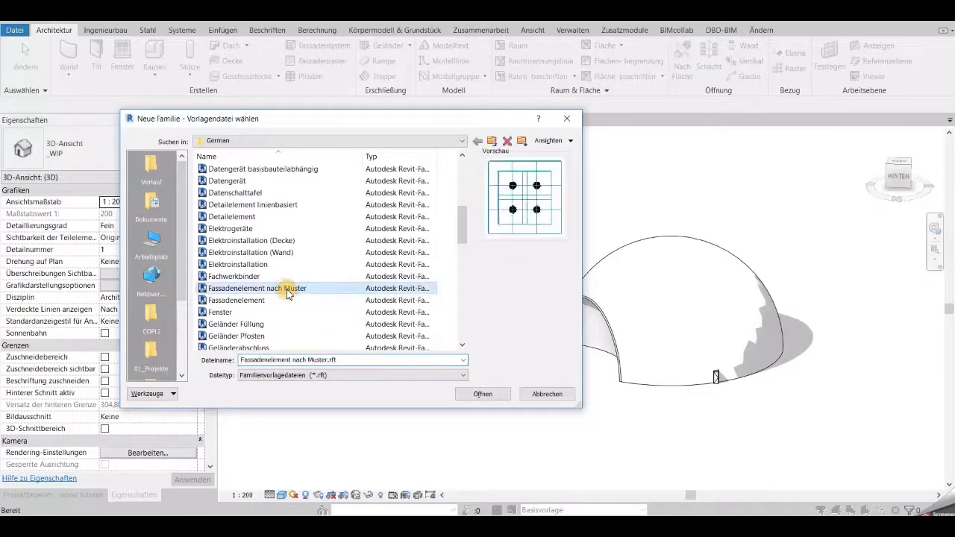
pyautogui.click(493, 396)
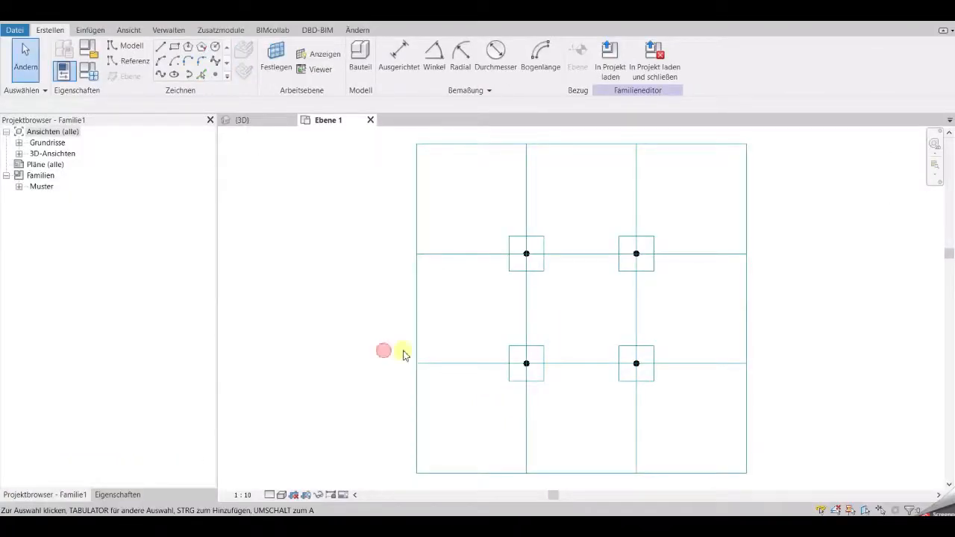
# Change the tile pattern grid's type to Dreieck (gewölbt).
pyautogui.click(419, 354)
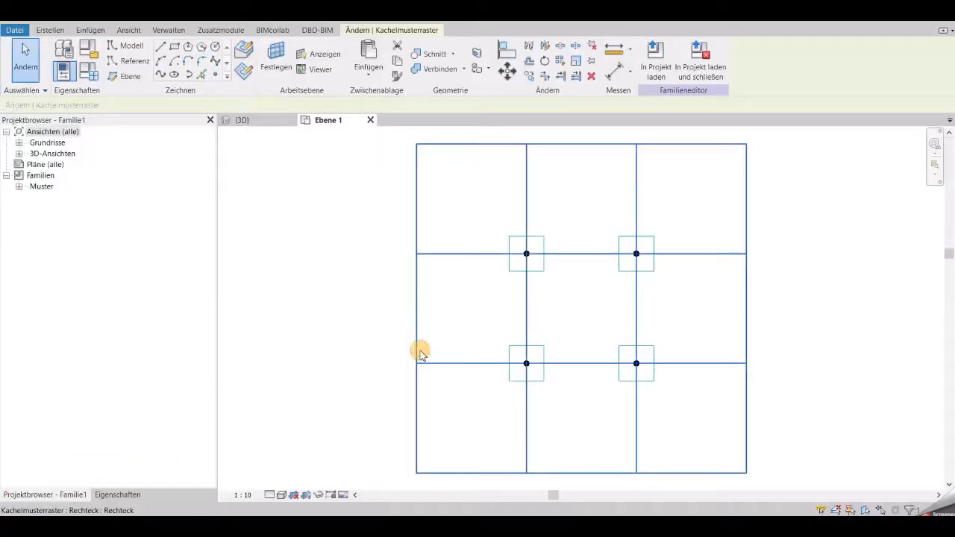
pyautogui.click(129, 492)
pyautogui.click(124, 157)
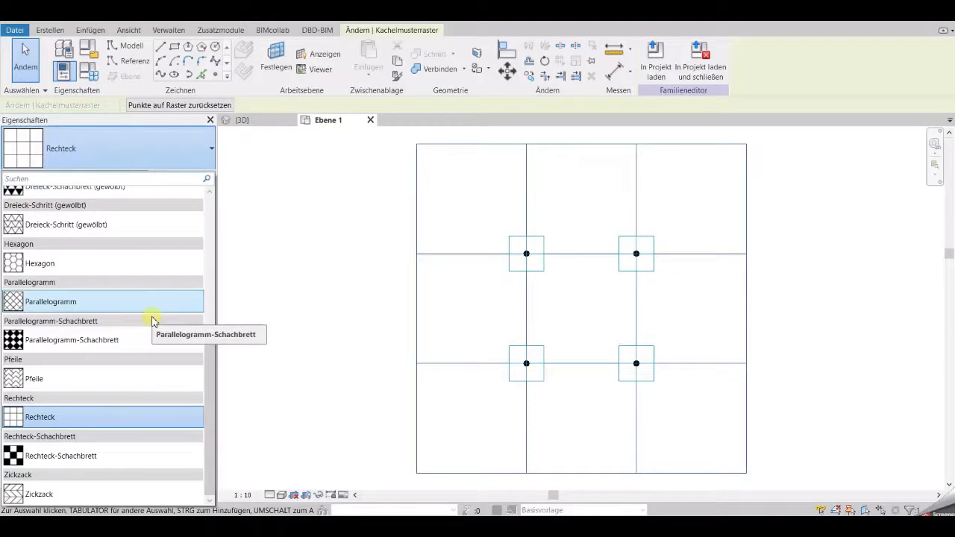
pyautogui.scroll(1, 152, 321)
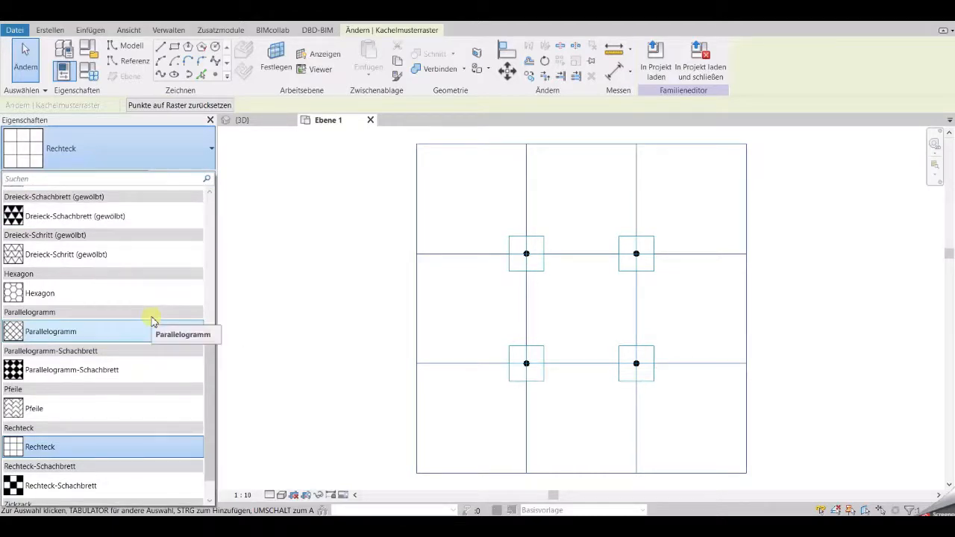
pyautogui.scroll(3, 139, 287)
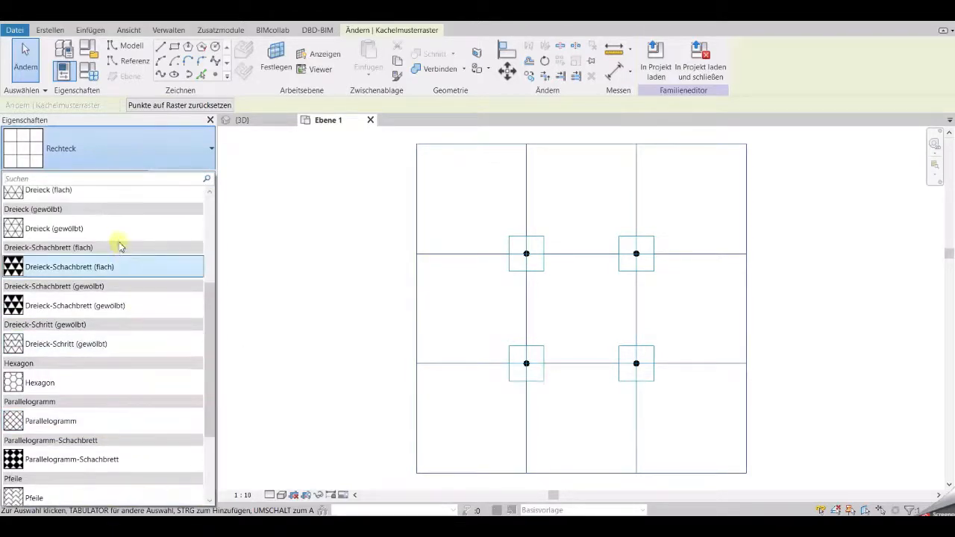
pyautogui.click(119, 230)
pyautogui.click(341, 341)
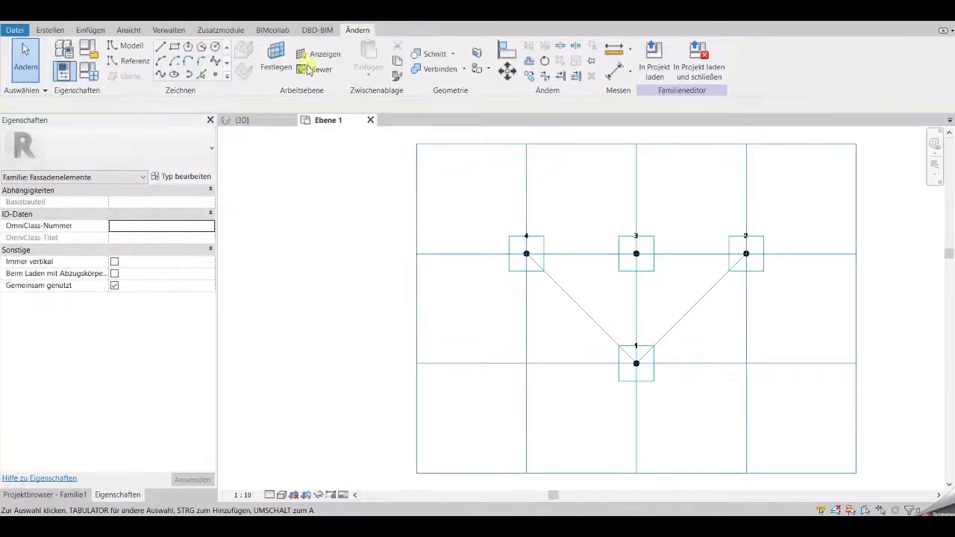
# Create a solid prism form from the triangle's four reference lines in the 3D view and load the family into the project.
pyautogui.click(309, 70)
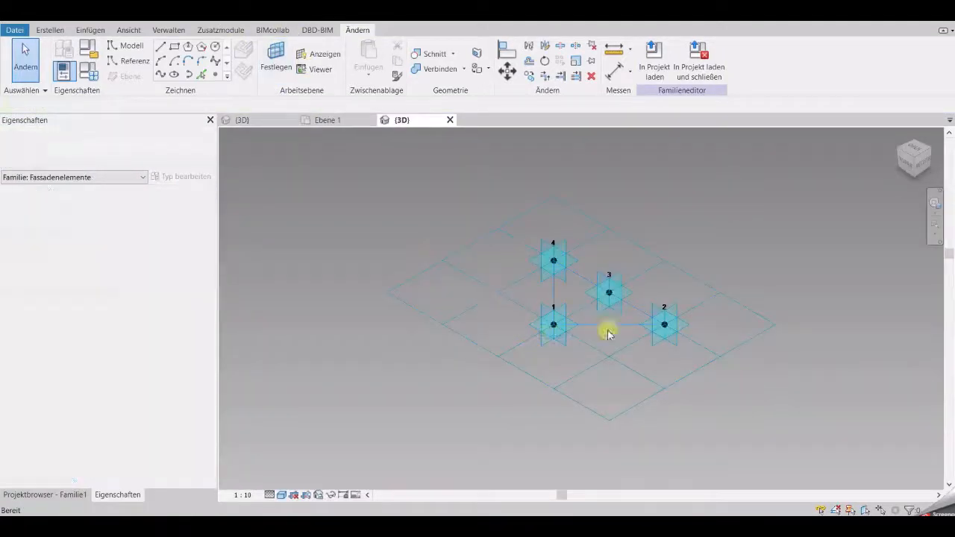
pyautogui.click(617, 328)
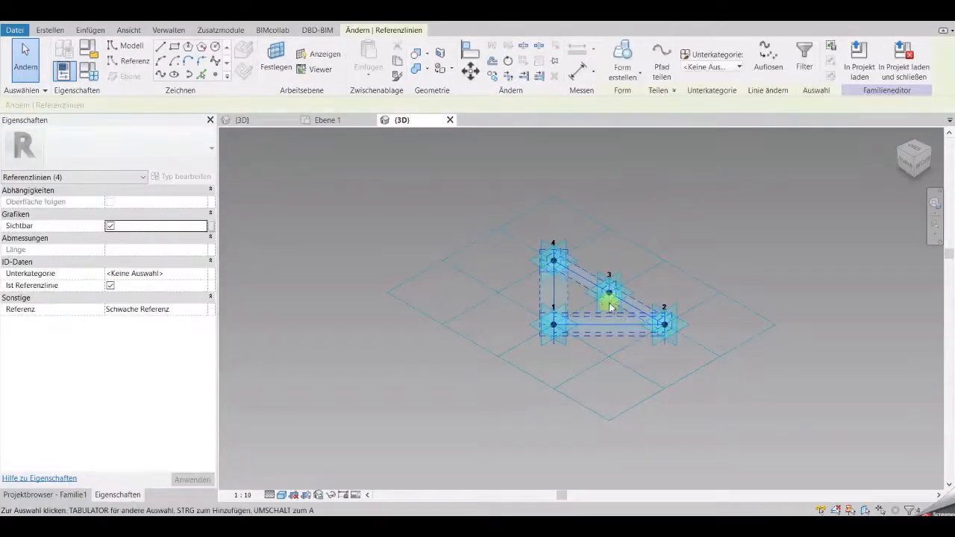
pyautogui.click(616, 51)
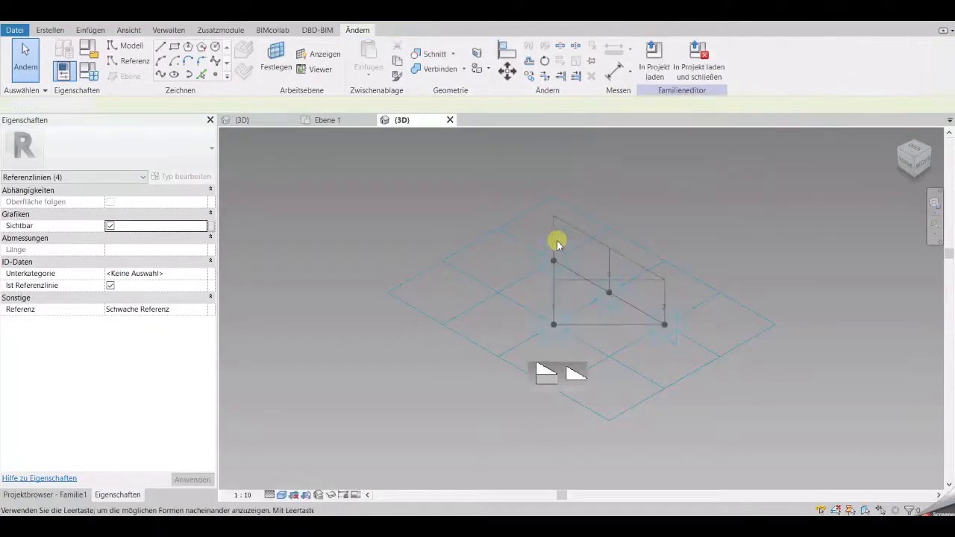
pyautogui.click(543, 371)
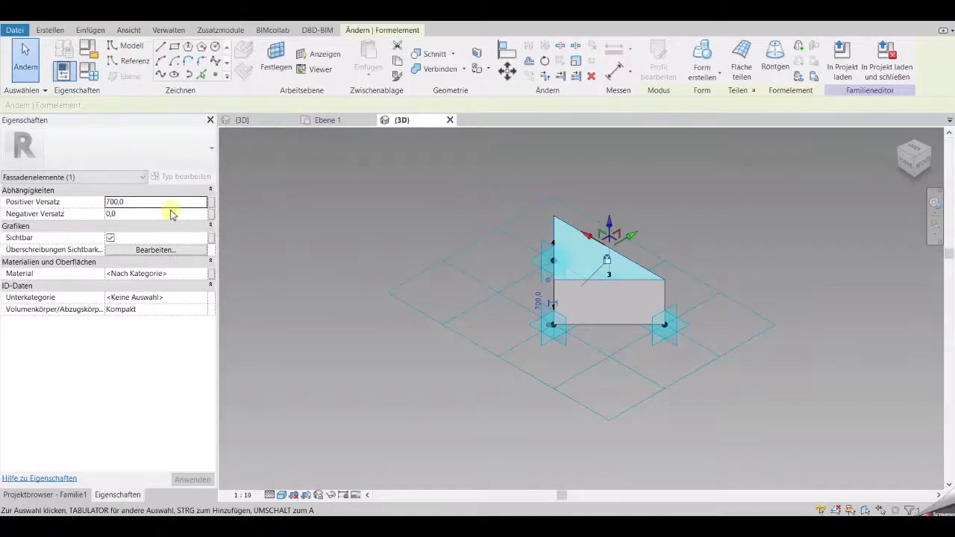
pyautogui.click(288, 207)
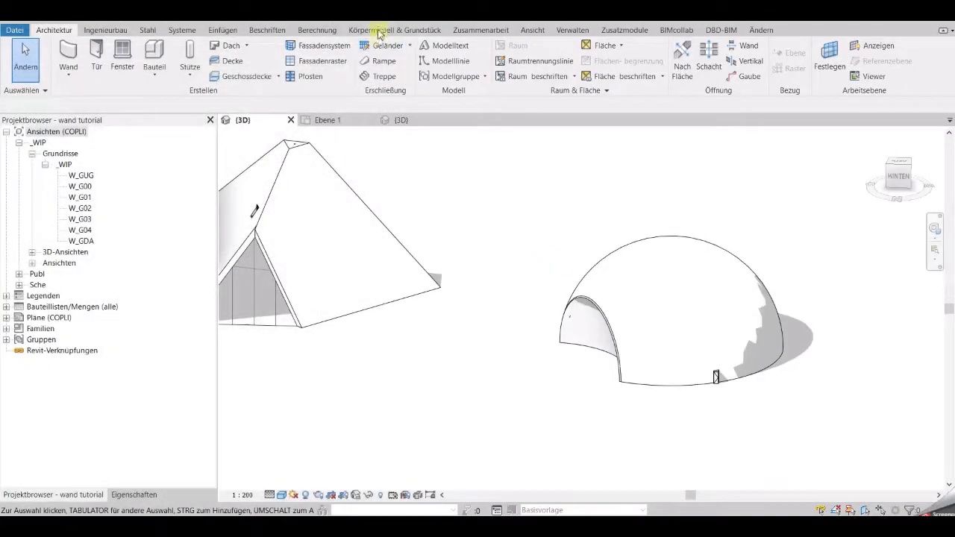
# Show the masses and, editing the dome mass in place, divide the surface of its concave face.
pyautogui.click(378, 30)
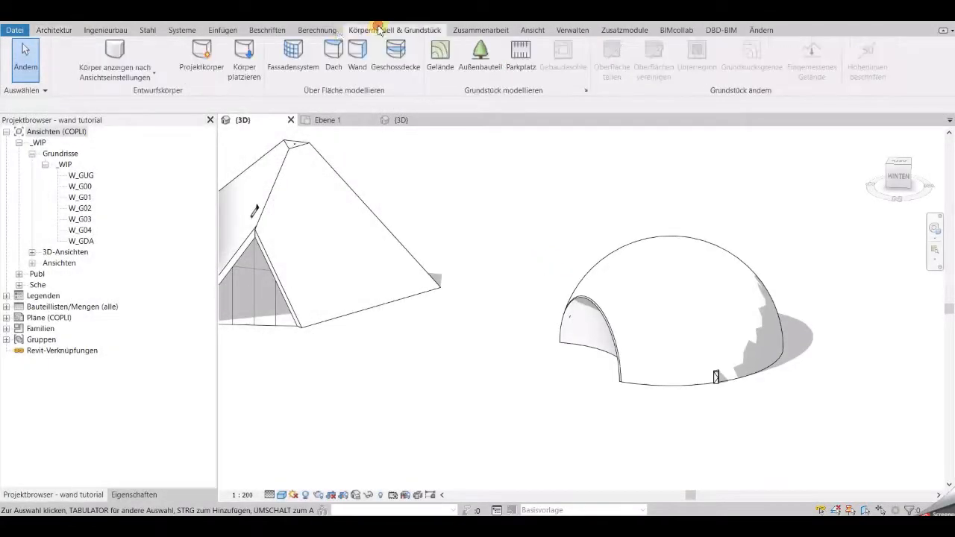
pyautogui.click(132, 48)
pyautogui.doubleClick(565, 382)
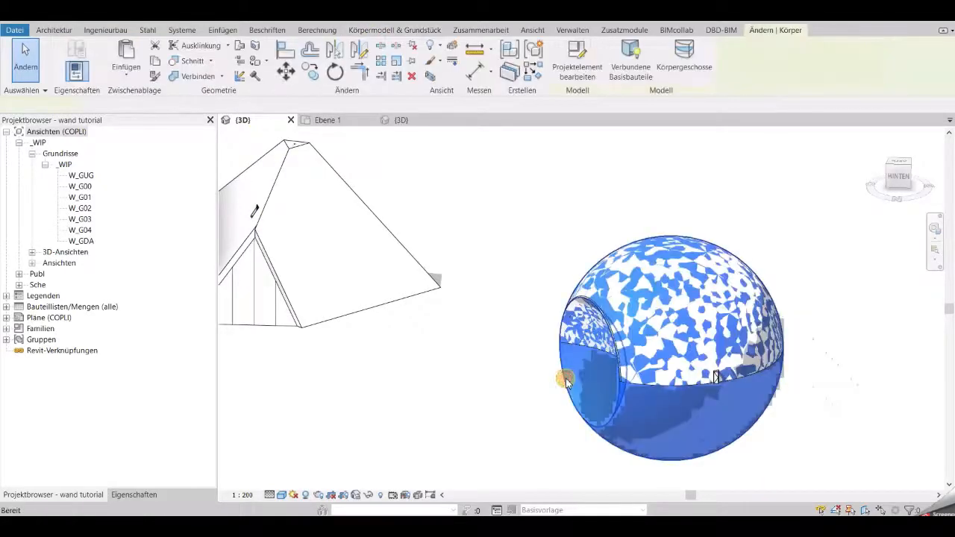
pyautogui.click(580, 332)
pyautogui.keyDown('shift'); pyautogui.moveTo(530, 373); pyautogui.dragTo(589, 376, button='middle'); pyautogui.keyUp('shift')
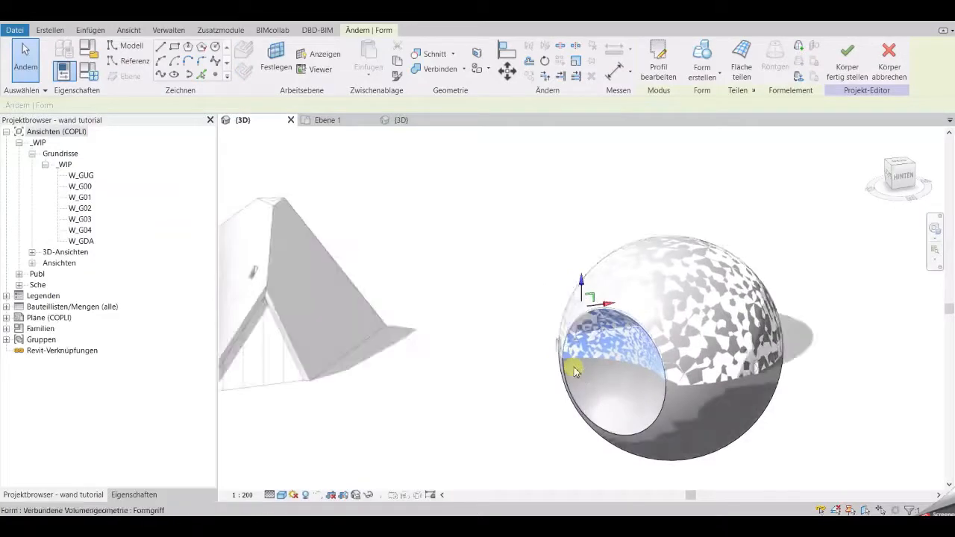
pyautogui.click(751, 77)
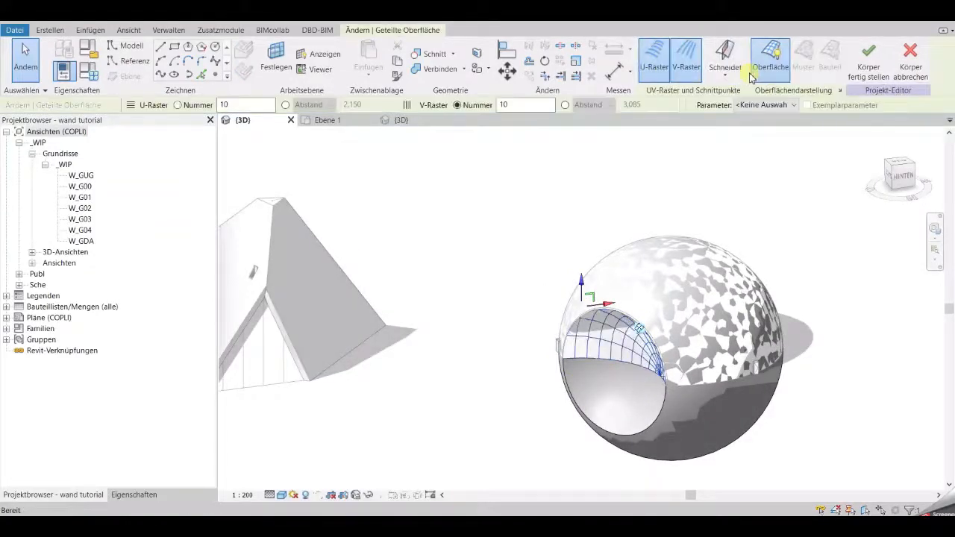
# Apply the panel type Familie1 under Dreieck (gewölbt) to the divided surface, deleting the panels that cannot be created.
pyautogui.click(134, 494)
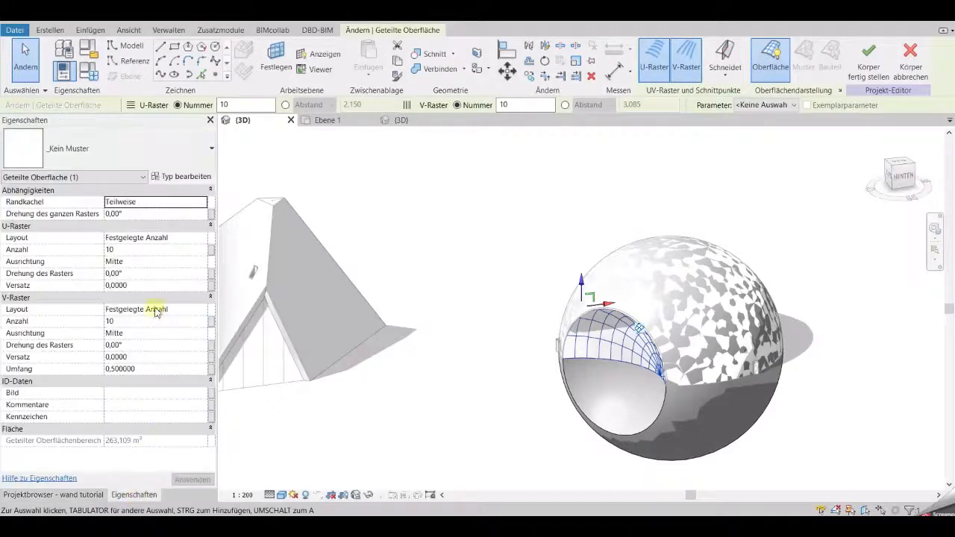
pyautogui.click(170, 150)
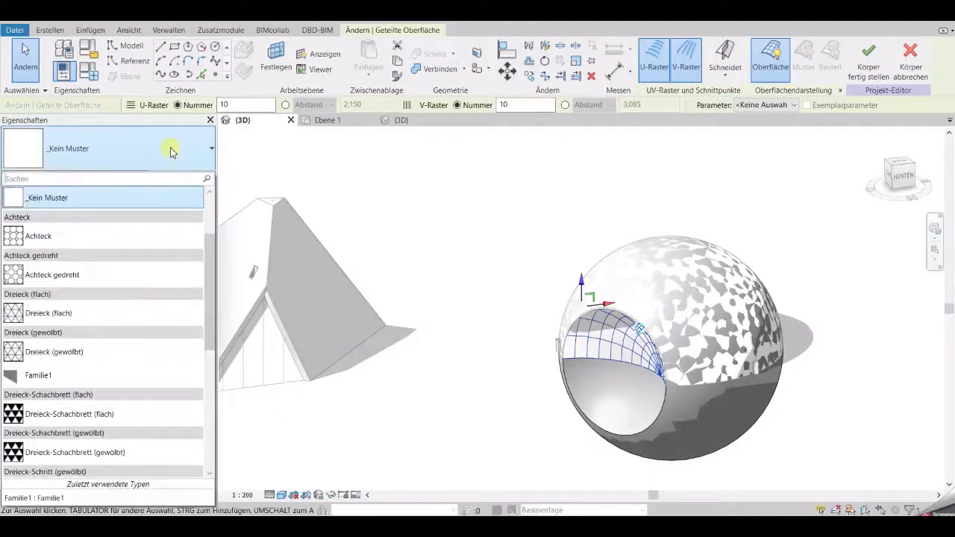
pyautogui.click(74, 376)
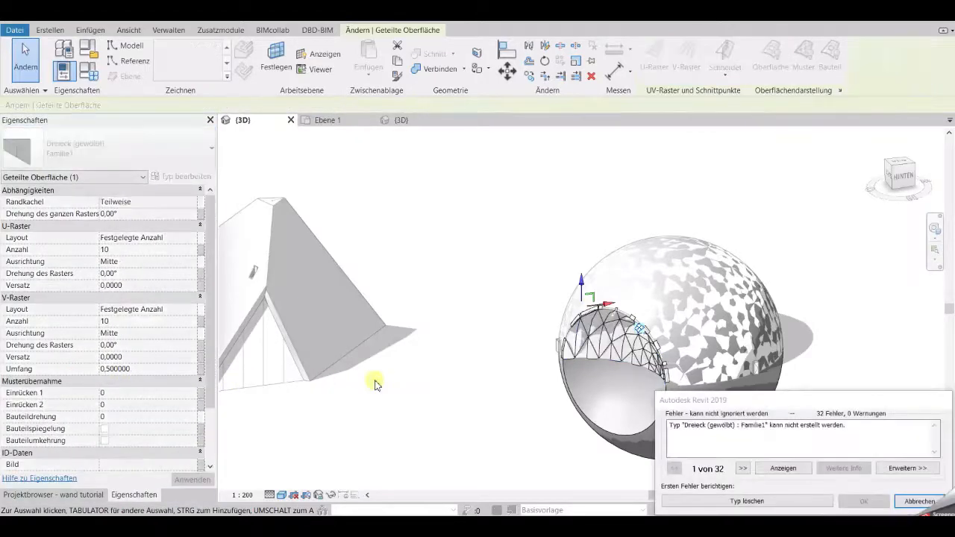
pyautogui.click(746, 501)
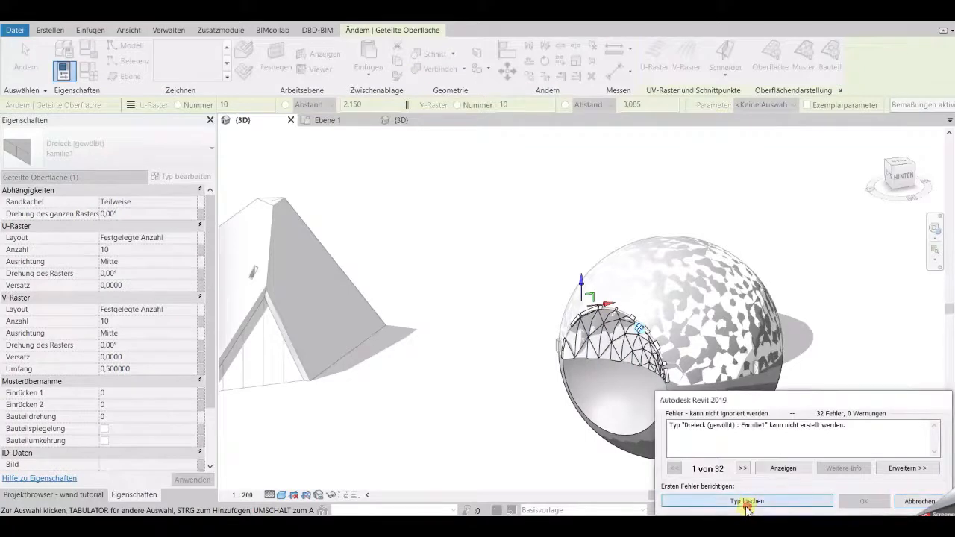
# Set the divided surface's U and V grid numbers to 20, accept the panel warnings and finish the mass.
pyautogui.click(156, 250)
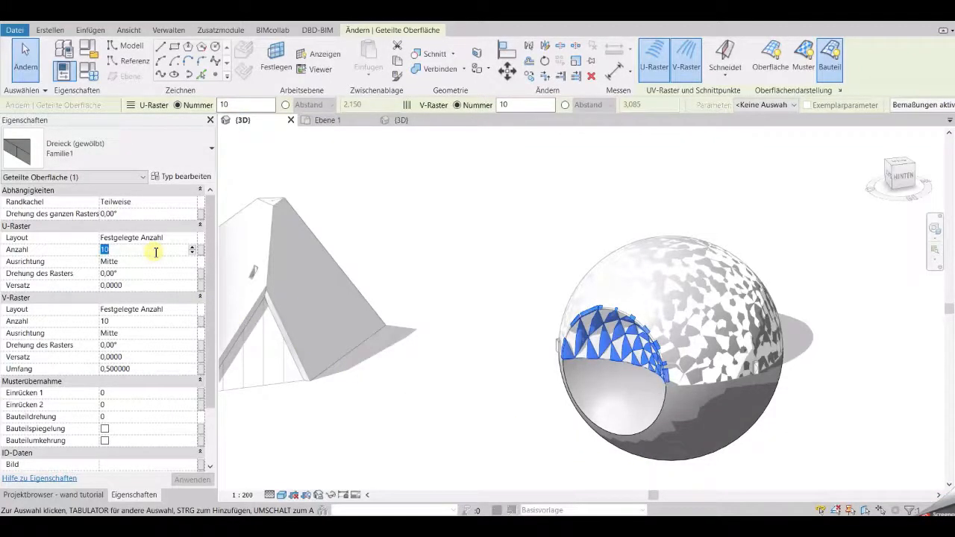
pyautogui.click(149, 321)
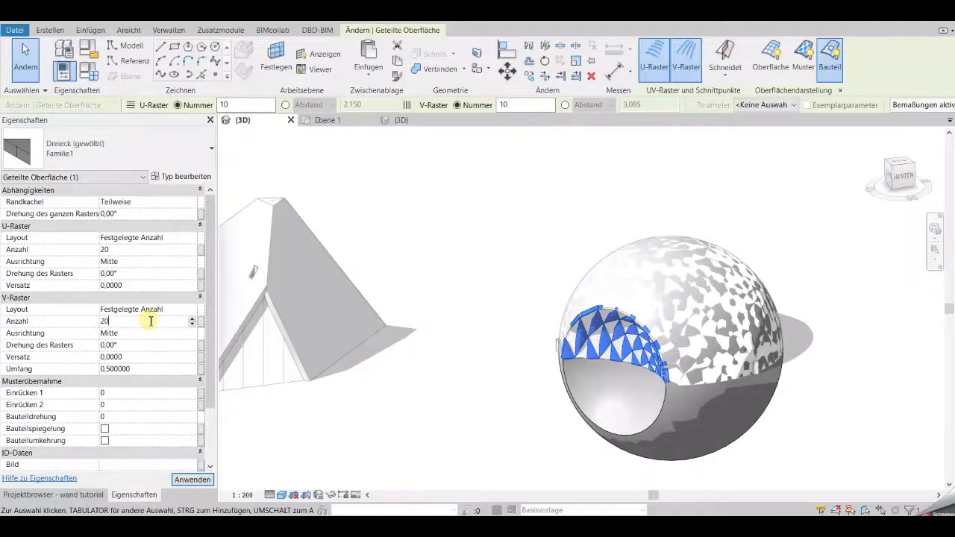
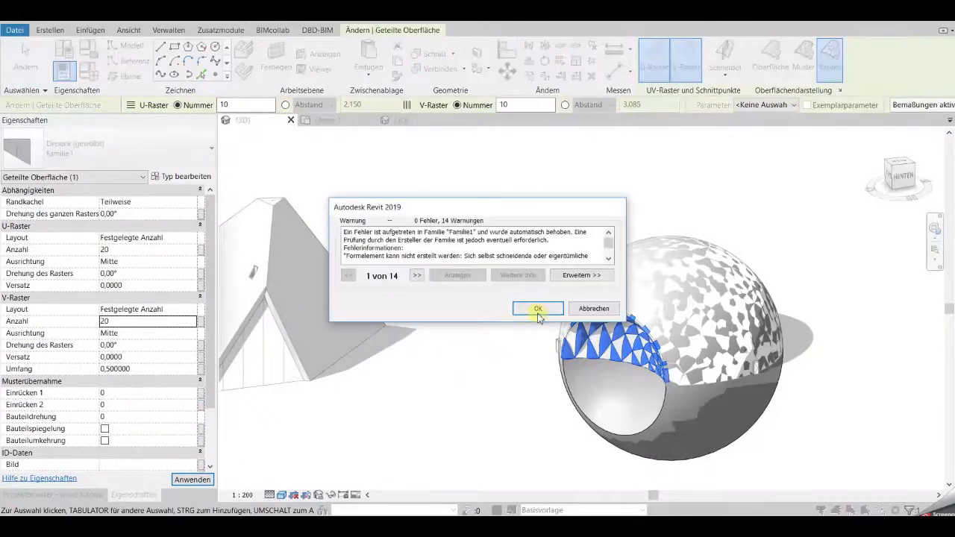
pyautogui.click(537, 309)
pyautogui.click(498, 377)
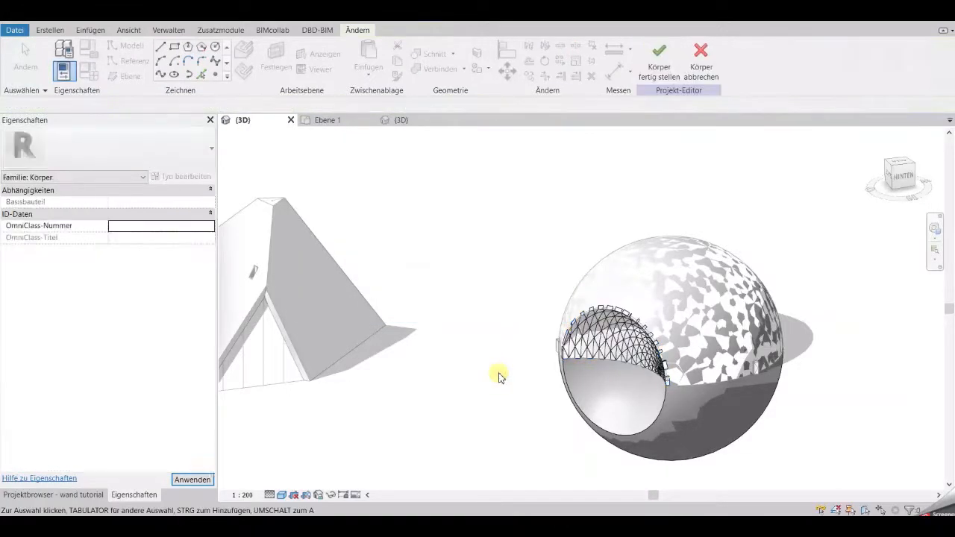
pyautogui.click(659, 61)
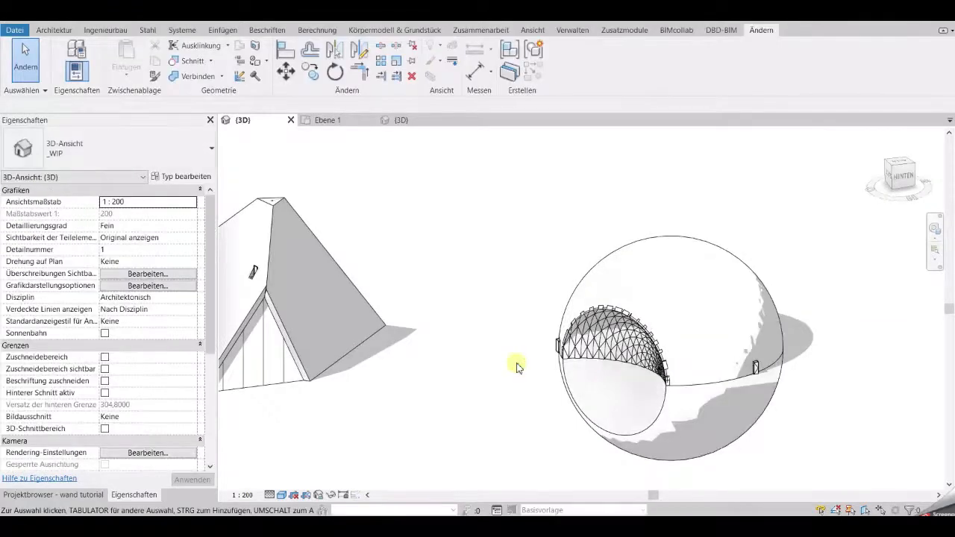
# Return the mass display to the view settings and inspect the triangular panels on the dome's concave face.
pyautogui.click(360, 28)
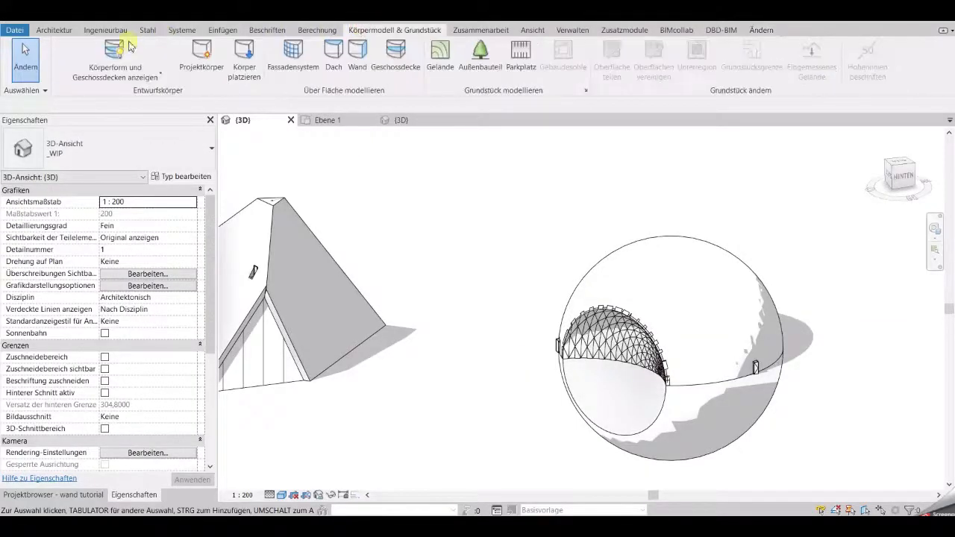
pyautogui.click(115, 53)
pyautogui.keyDown('shift'); pyautogui.moveTo(617, 422); pyautogui.dragTo(575, 360, button='middle'); pyautogui.keyUp('shift')
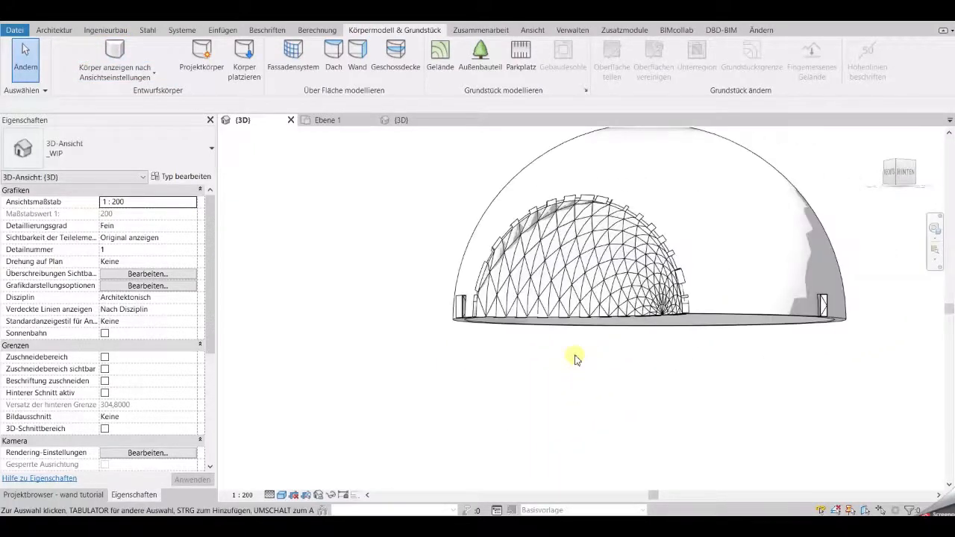
pyautogui.scroll(1, 575, 360)
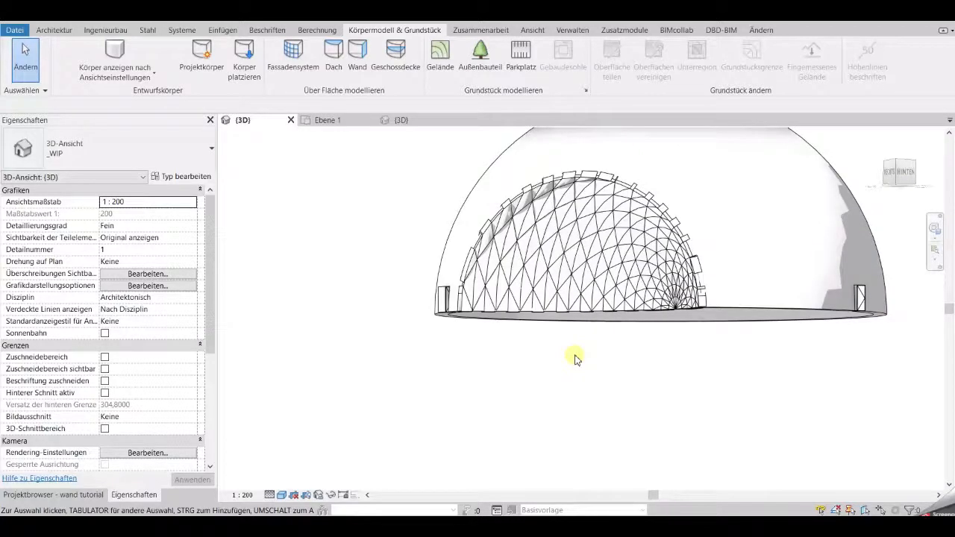
pyautogui.keyDown('shift'); pyautogui.moveTo(575, 360); pyautogui.dragTo(670, 407, button='middle'); pyautogui.keyUp('shift')
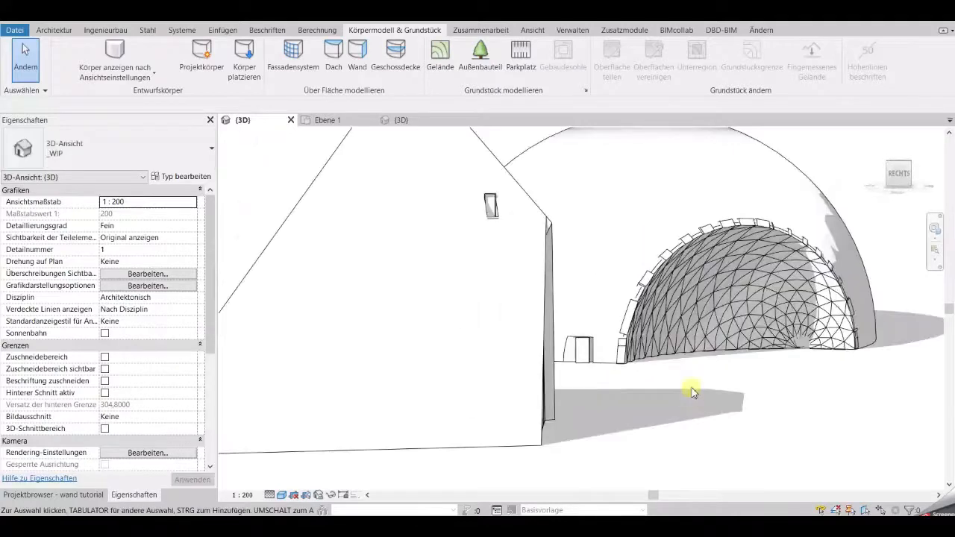
# Select a triangular panel at the base of the concave face and examine its solid shape from below.
pyautogui.click(672, 351)
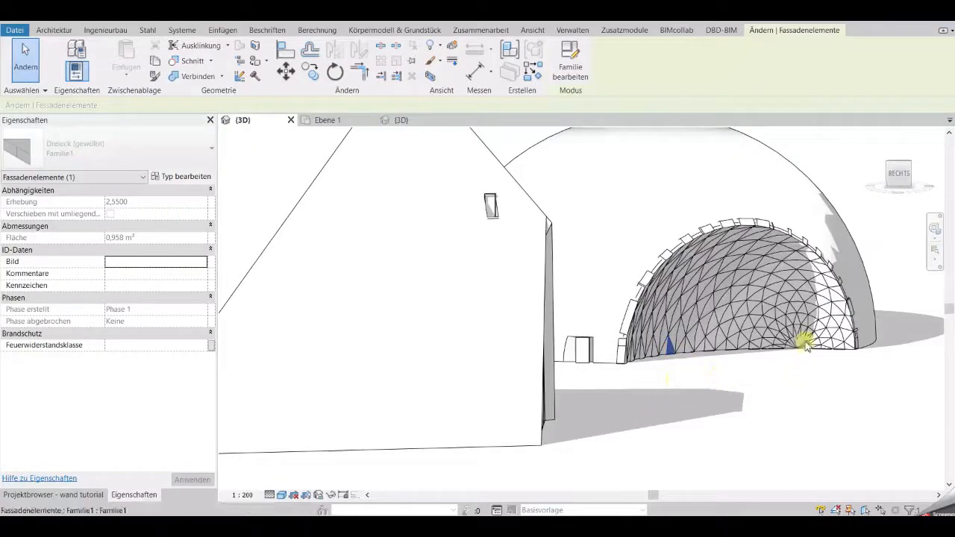
pyautogui.keyDown('shift'); pyautogui.moveTo(804, 345); pyautogui.dragTo(752, 122, button='middle'); pyautogui.keyUp('shift')
pyautogui.scroll(3, 587, 313)
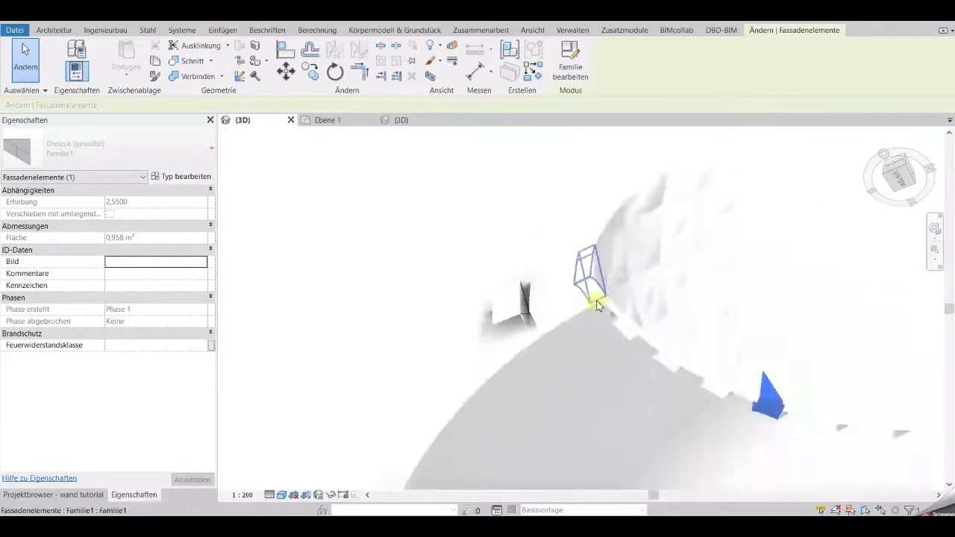
# Inspect the wall behind the triangular panels and view the panelled concave face from outside the dome.
pyautogui.click(607, 309)
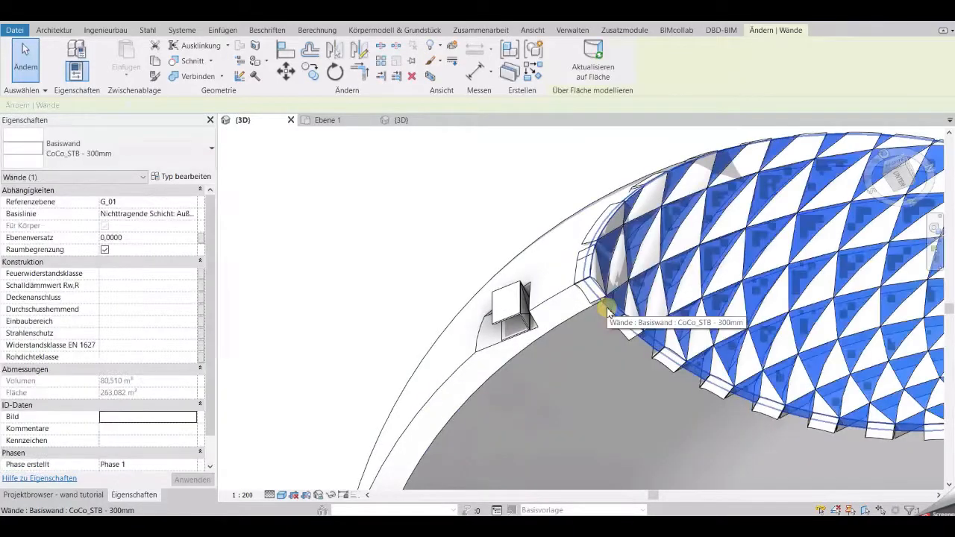
pyautogui.press('Escape')
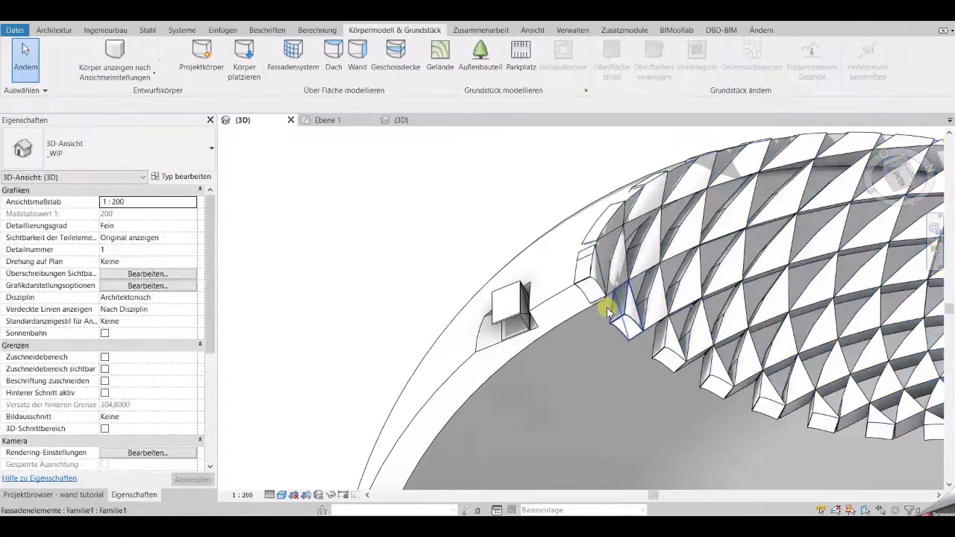
pyautogui.moveTo(605, 305)
pyautogui.keyDown('shift'); pyautogui.mouseDown(button='middle')
pyautogui.moveTo(539, 330)
pyautogui.moveTo(686, 260)
pyautogui.moveTo(674, 452)
pyautogui.moveTo(628, 313)
pyautogui.moveTo(661, 400)
pyautogui.moveTo(720, 396)
pyautogui.moveTo(607, 426)
pyautogui.moveTo(687, 415)
pyautogui.moveTo(660, 420)
pyautogui.moveTo(575, 416)
pyautogui.mouseUp(button='middle'); pyautogui.keyUp('shift')
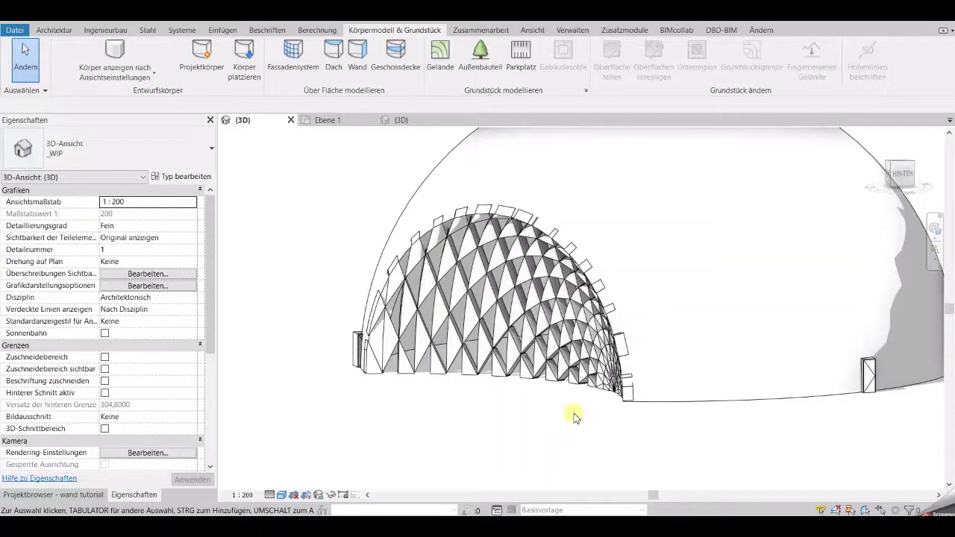
pyautogui.keyDown('shift'); pyautogui.moveTo(575, 416); pyautogui.dragTo(394, 237, button='middle'); pyautogui.keyUp('shift')
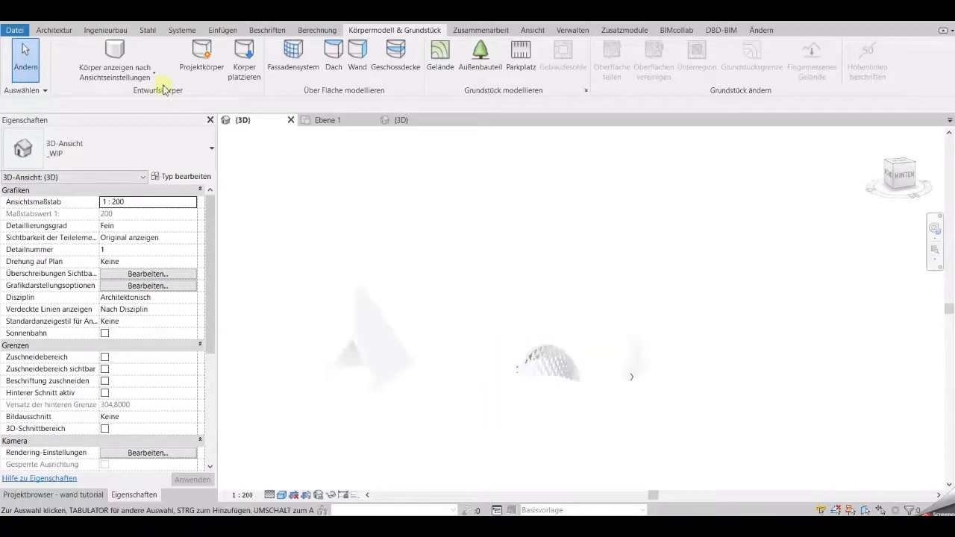
# Show the mass form and floors (Körperform und Geschossdecken) and open the spherical dome mass for in-place editing.
pyautogui.click(136, 54)
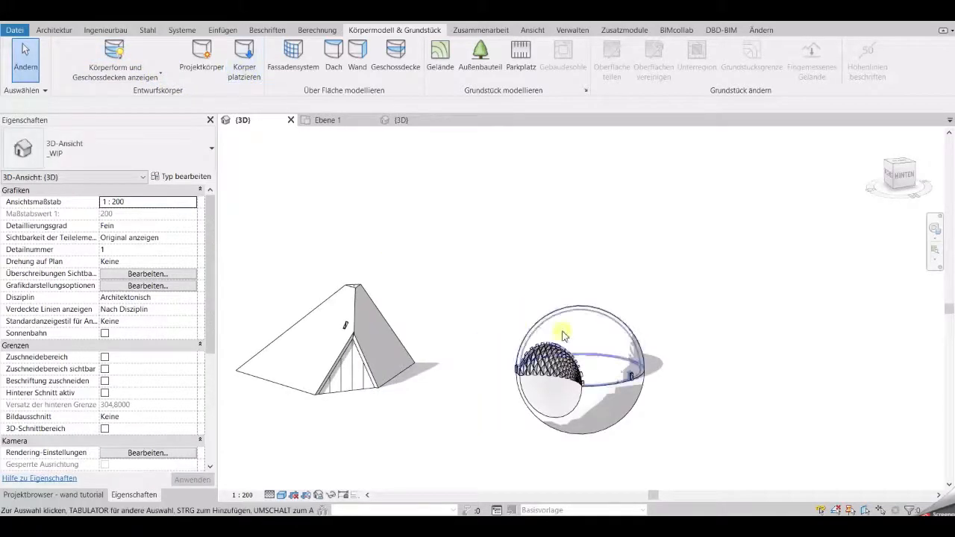
pyautogui.click(587, 432)
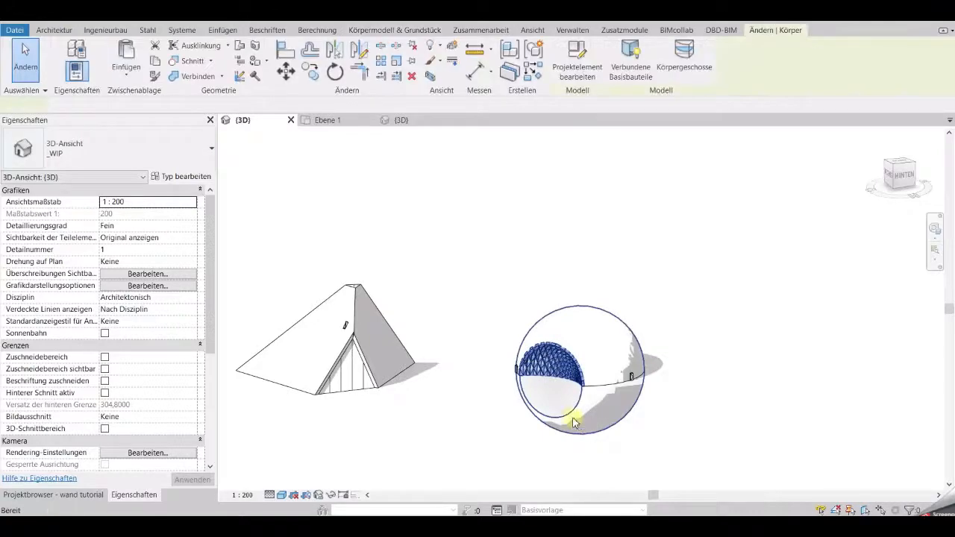
pyautogui.doubleClick(574, 424)
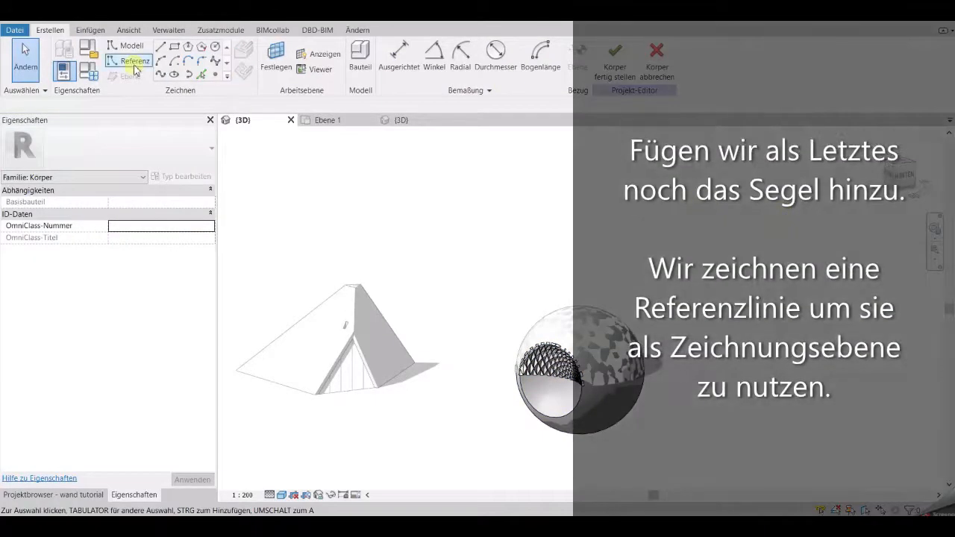
# Draw a straight reference line about 55 m long on level G_00, running diagonally across the dome at about 37° and extending past both sides.
pyautogui.click(135, 61)
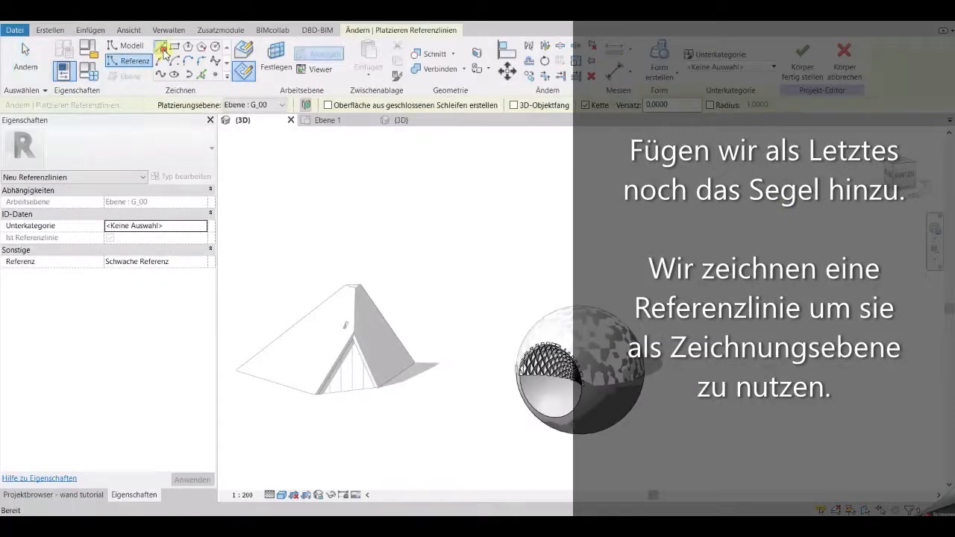
pyautogui.click(901, 167)
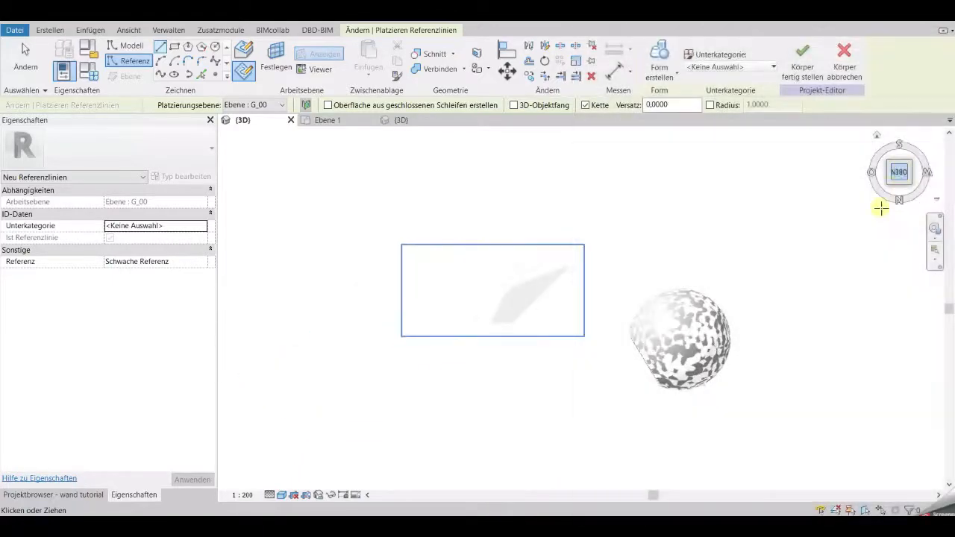
pyautogui.click(630, 374)
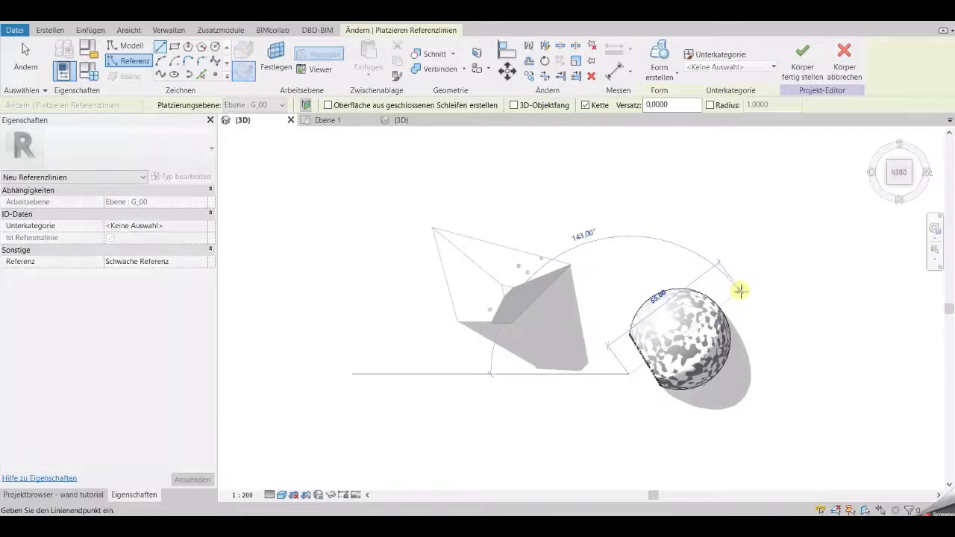
pyautogui.click(740, 291)
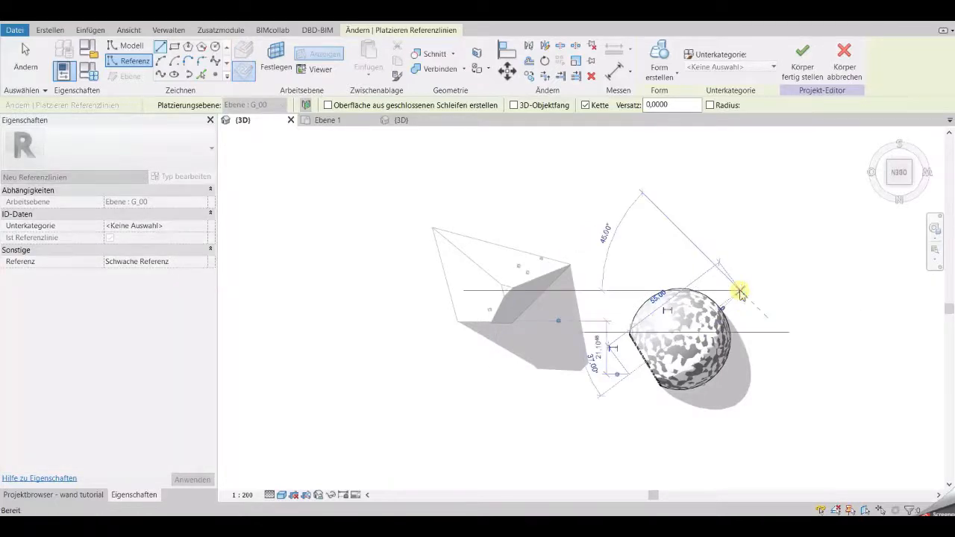
pyautogui.press('Escape')
pyautogui.press('Escape')
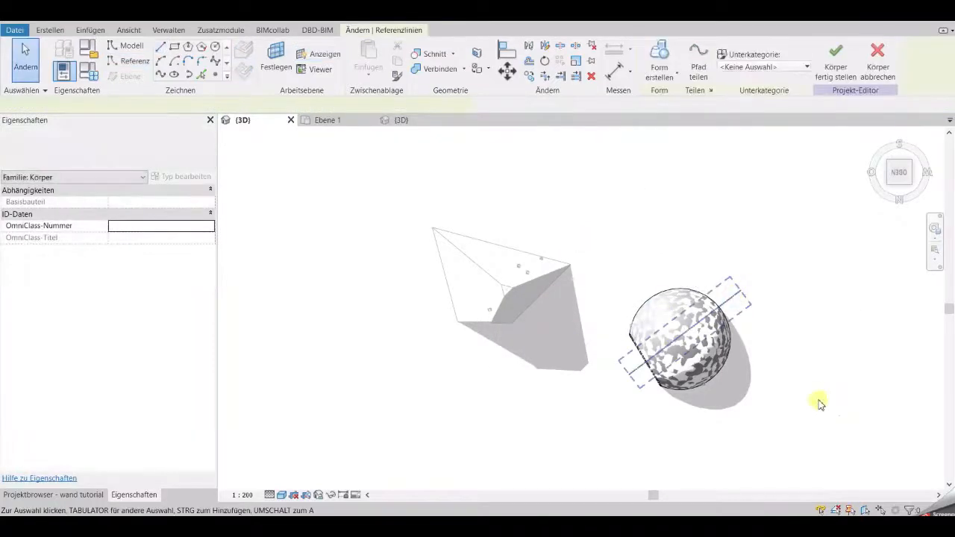
# Start a spline reference line and set the vertical plane of the dome's straight reference line as its work plane.
pyautogui.keyDown('shift'); pyautogui.moveTo(756, 395); pyautogui.dragTo(766, 220, button='middle'); pyautogui.keyUp('shift')
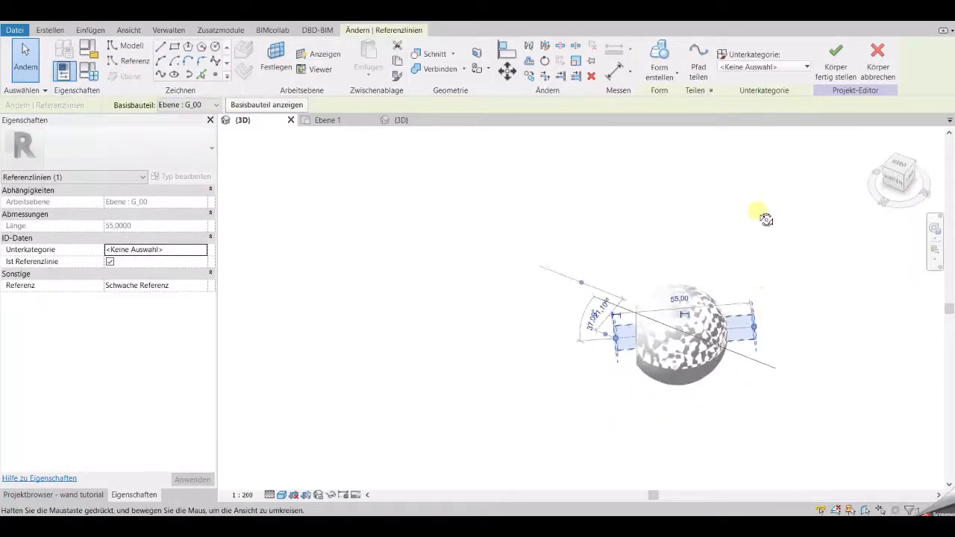
pyautogui.click(132, 61)
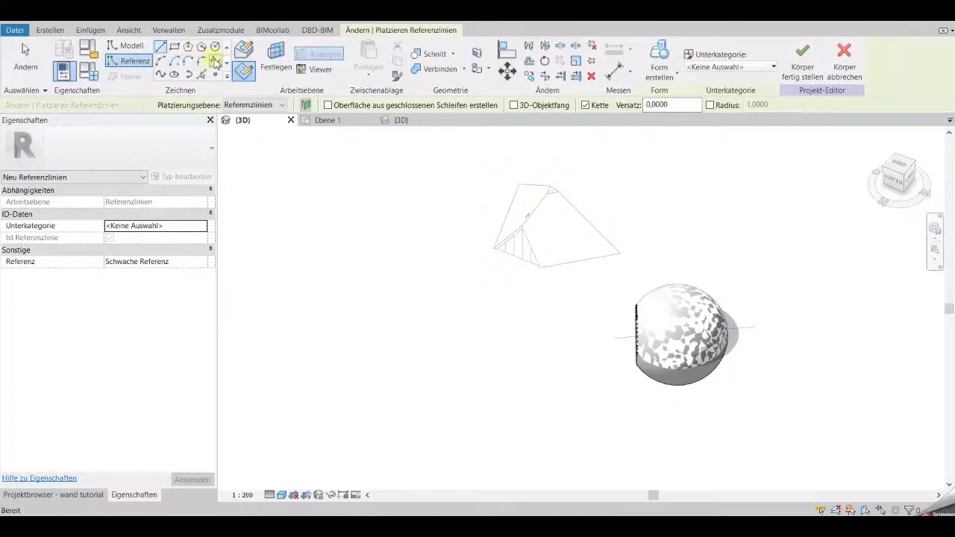
pyautogui.click(215, 61)
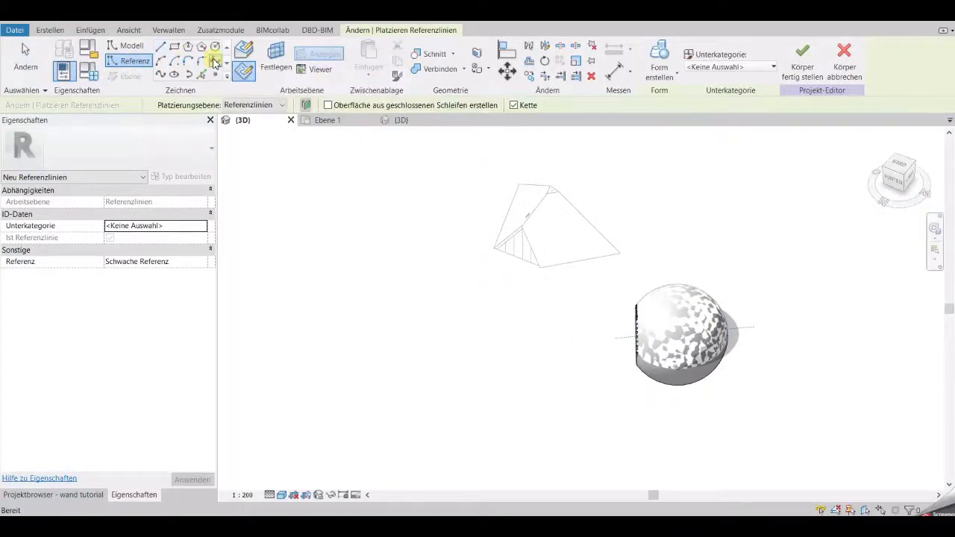
pyautogui.click(270, 57)
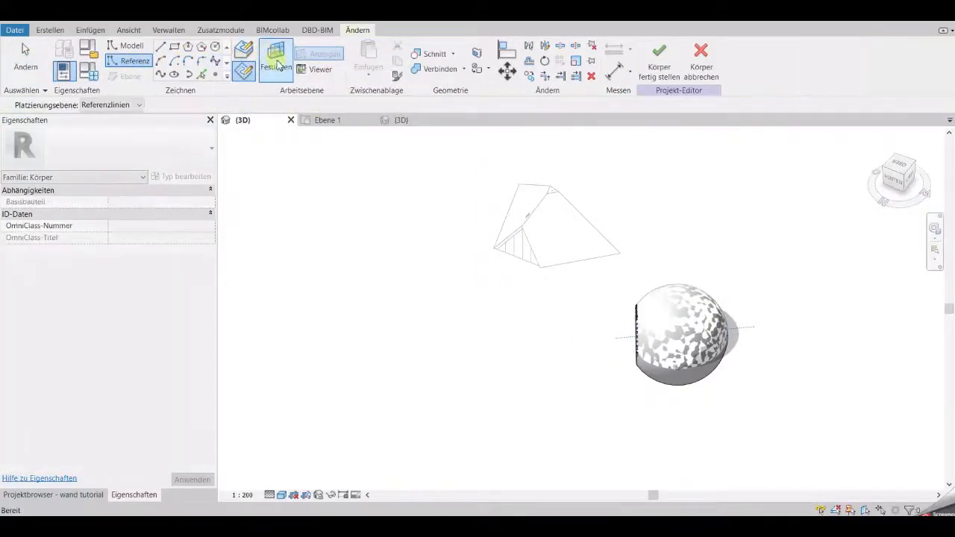
pyautogui.click(622, 335)
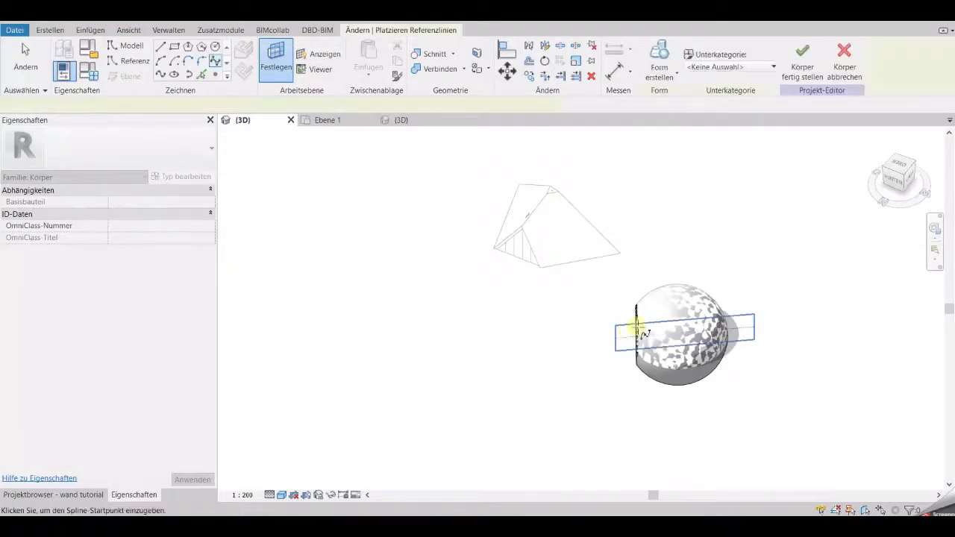
# Try to sketch two arched spline reference lines over the dome, sharing a start point in front of the concave face.
pyautogui.keyDown('shift'); pyautogui.moveTo(757, 334); pyautogui.dragTo(751, 311, button='middle'); pyautogui.keyUp('shift')
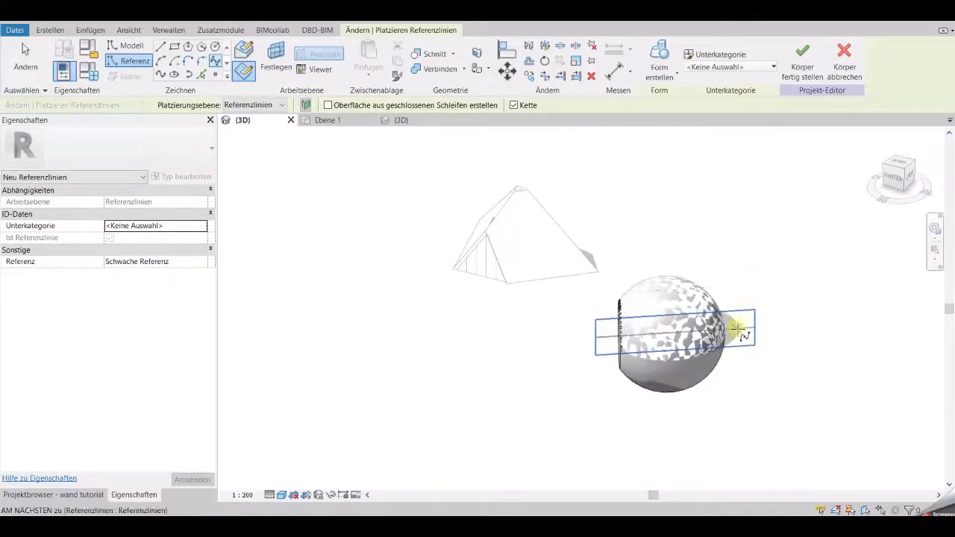
pyautogui.click(733, 282)
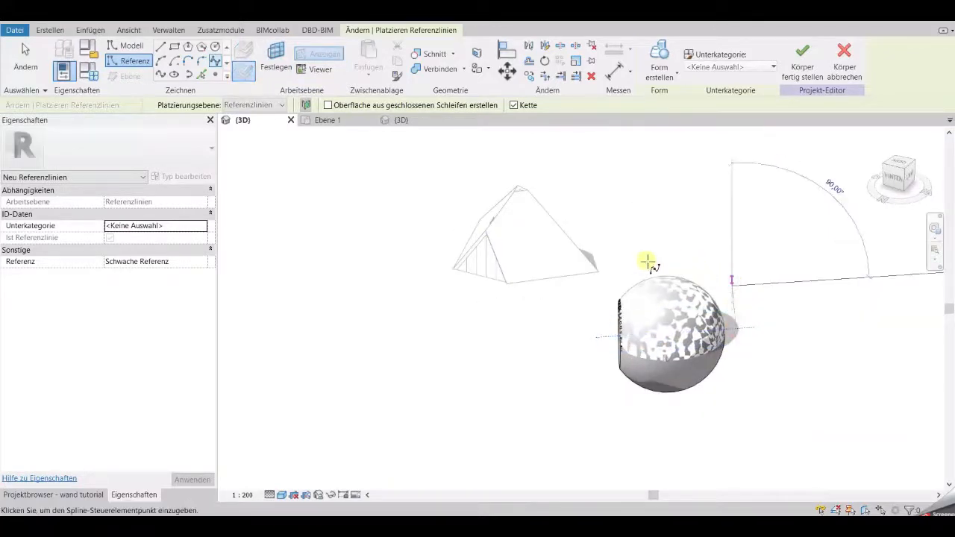
pyautogui.click(564, 341)
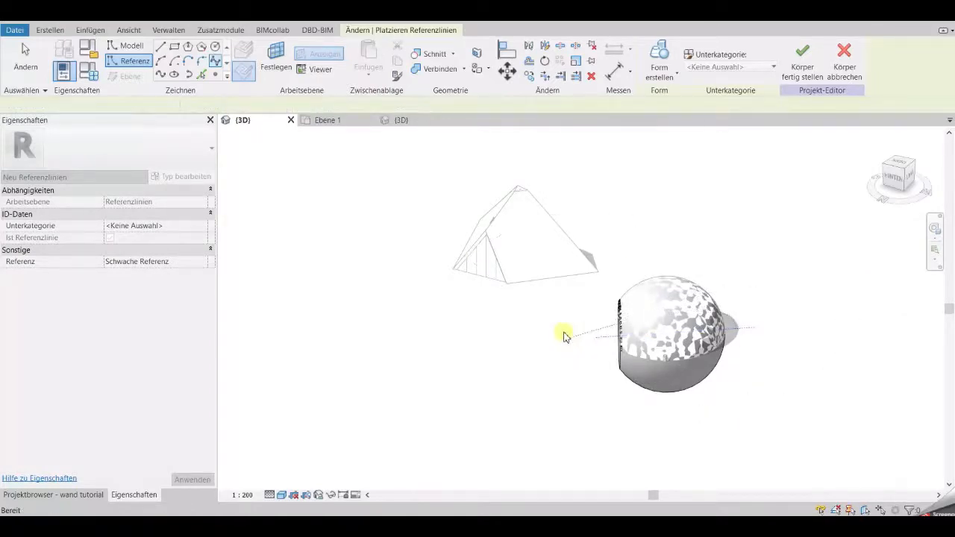
pyautogui.click(566, 337)
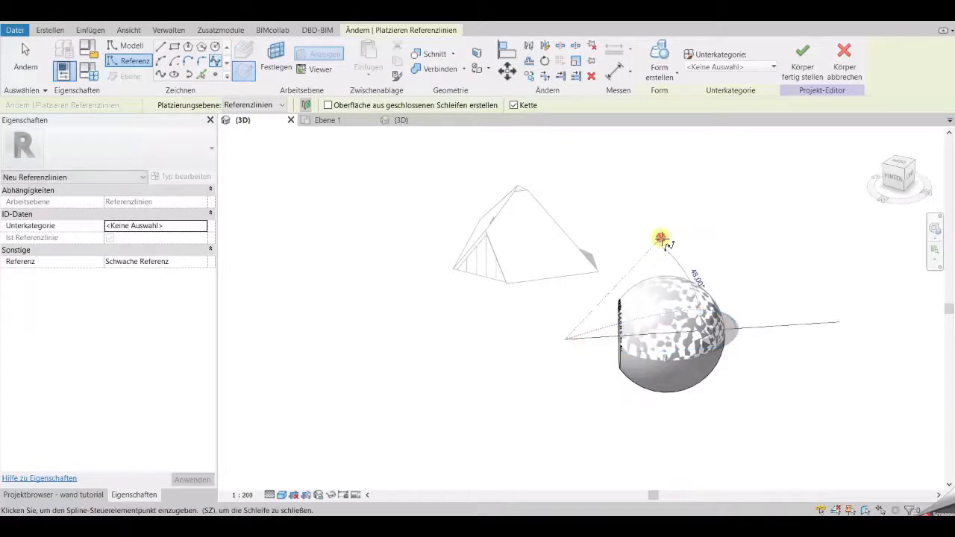
pyautogui.click(661, 239)
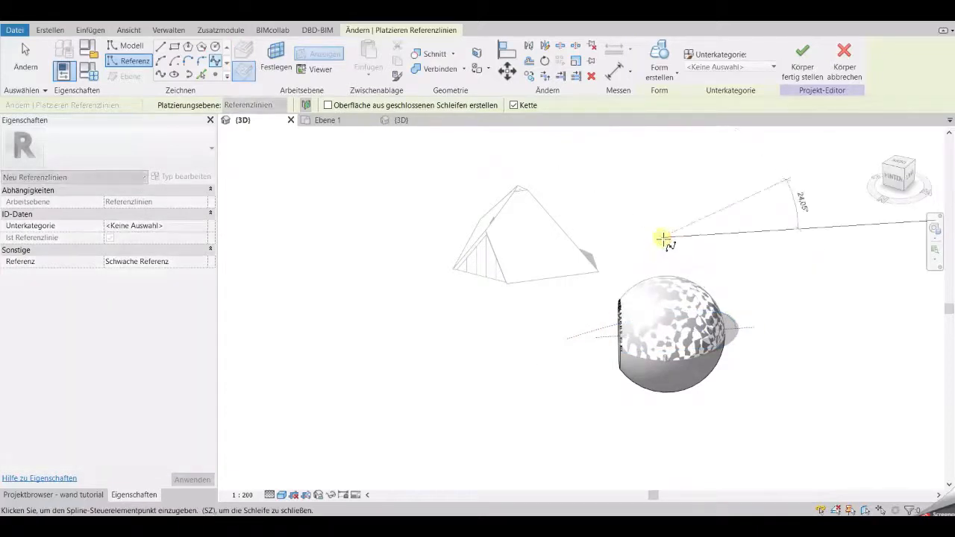
pyautogui.click(783, 327)
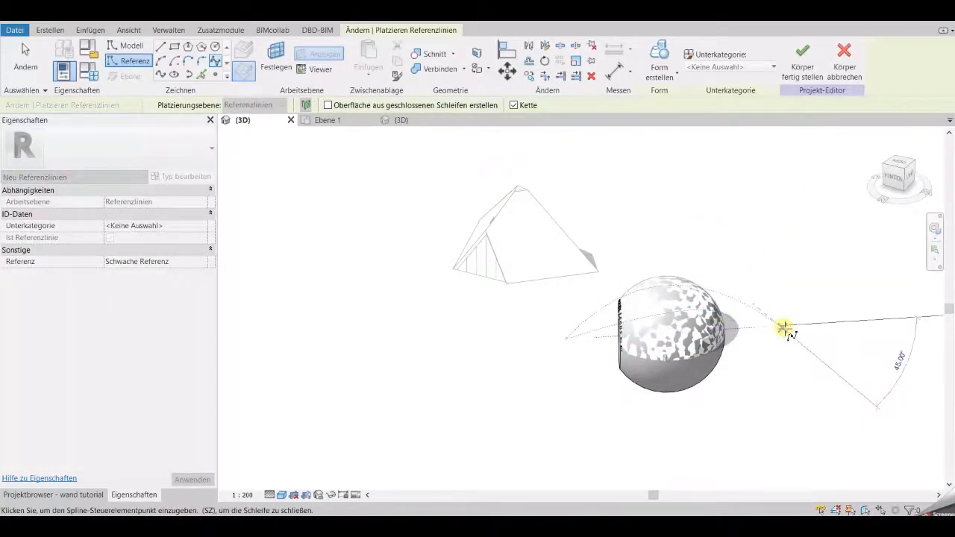
pyautogui.press('Escape')
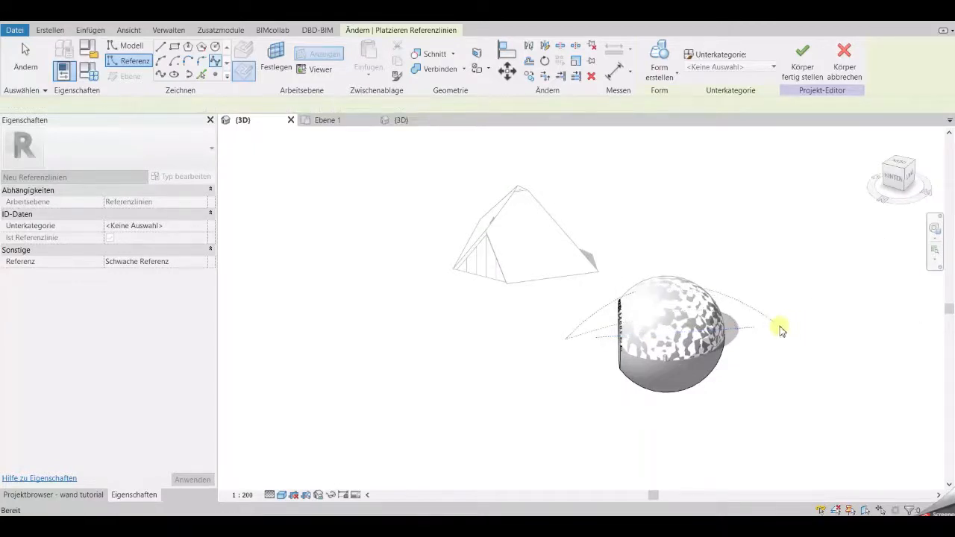
# Try to connect the free ends of the two arches behind the dome with a third spline, and dismiss the battery notice.
pyautogui.click(754, 323)
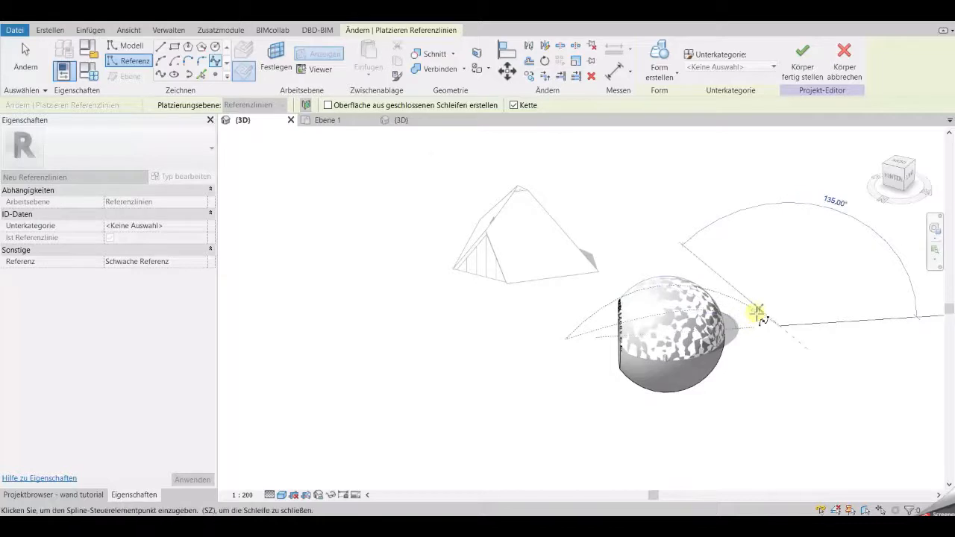
pyautogui.scroll(3, 755, 314)
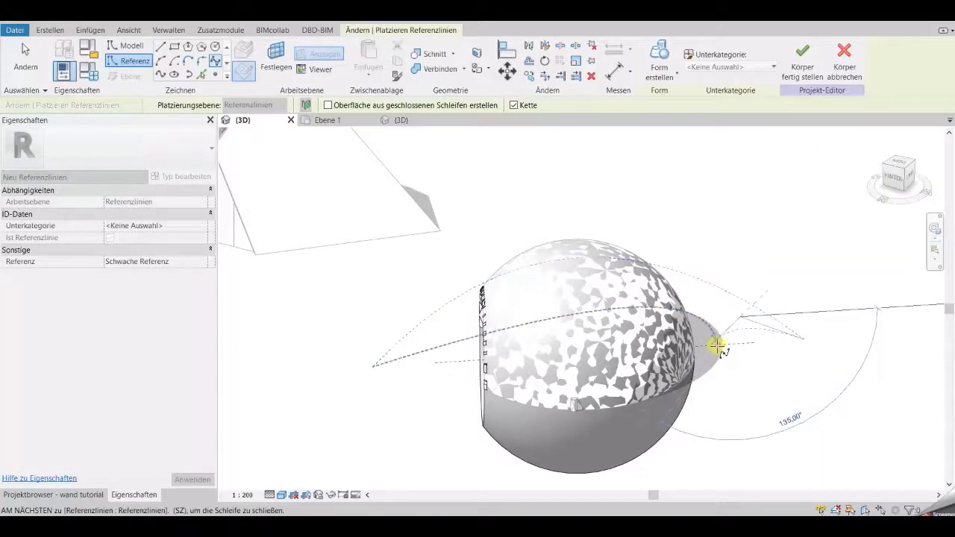
pyautogui.scroll(5, 716, 345)
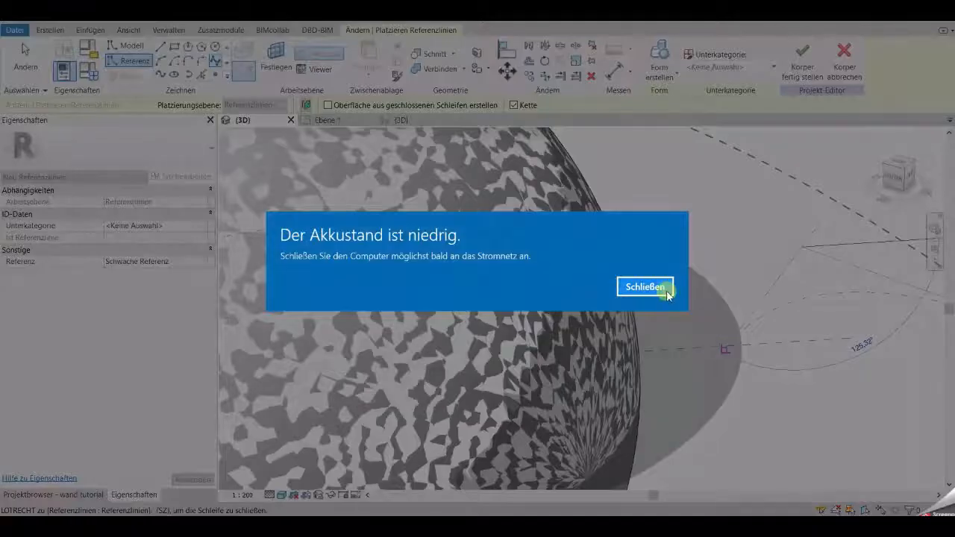
pyautogui.click(646, 287)
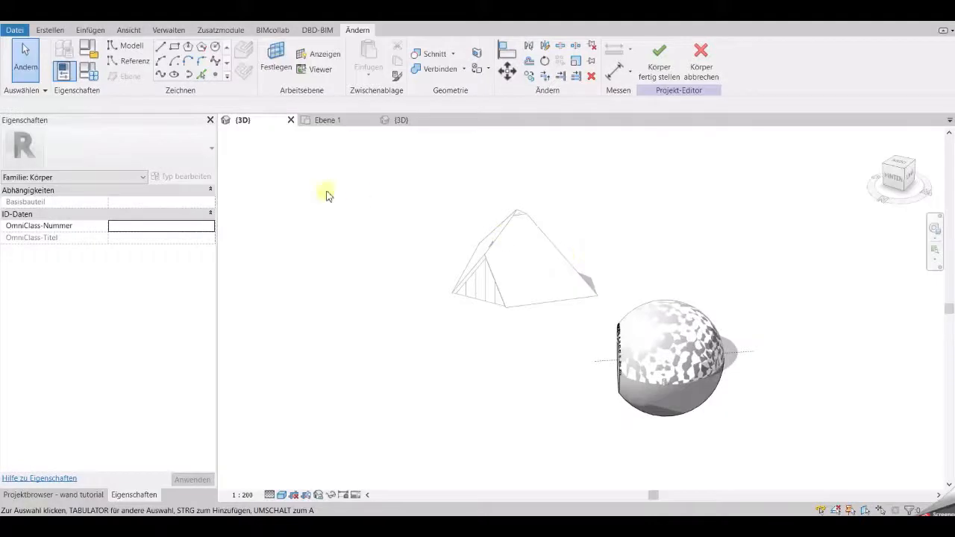
# Restart the spline reference line with the vertical plane of the straight reference line through the dome as work plane.
pyautogui.click(139, 64)
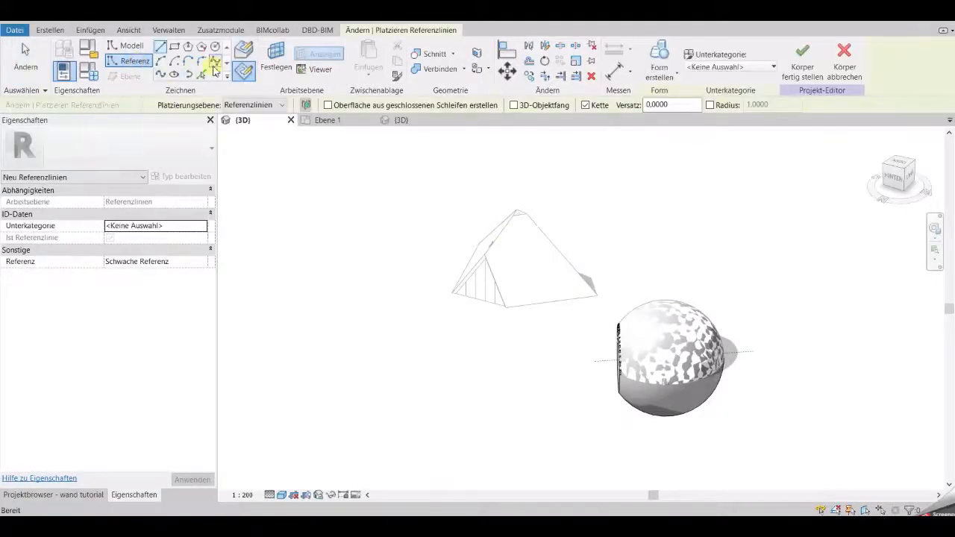
pyautogui.click(214, 63)
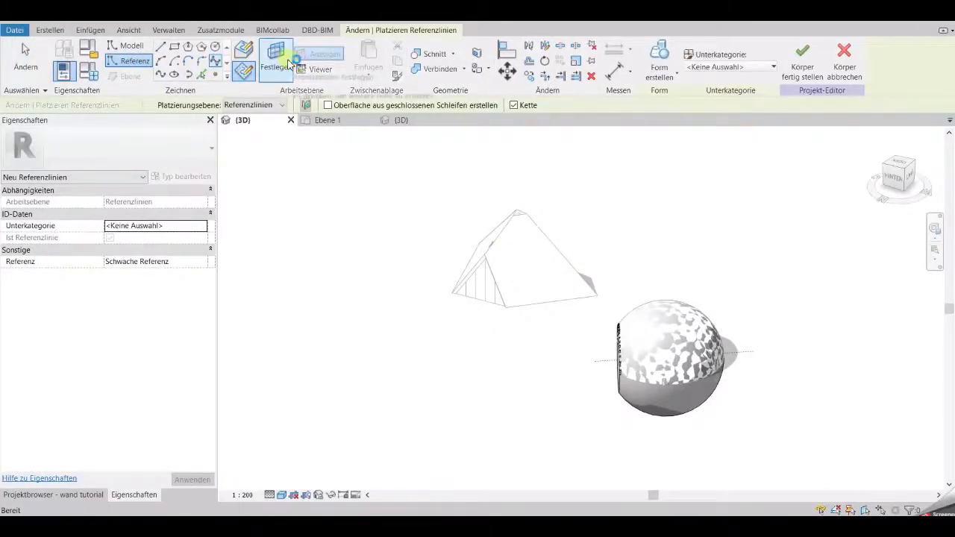
pyautogui.click(288, 61)
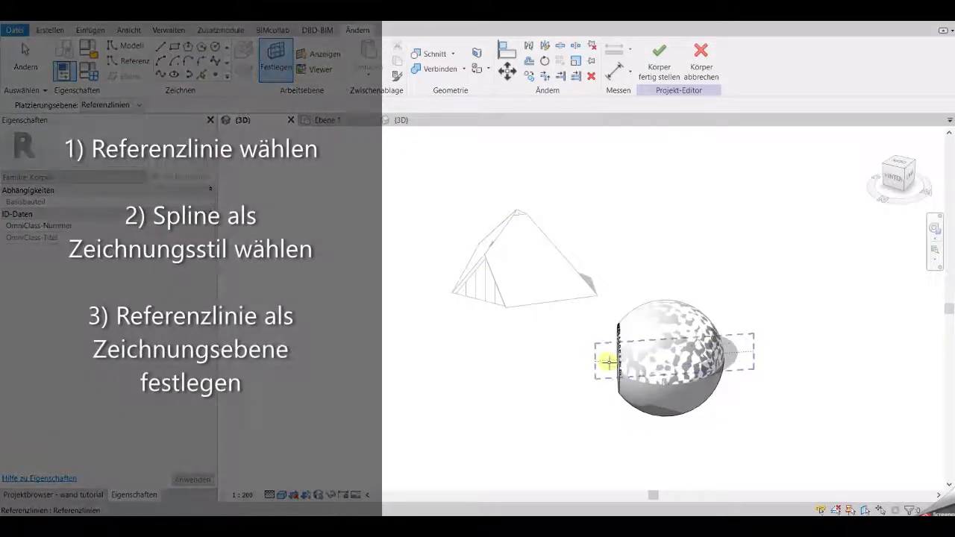
pyautogui.click(608, 362)
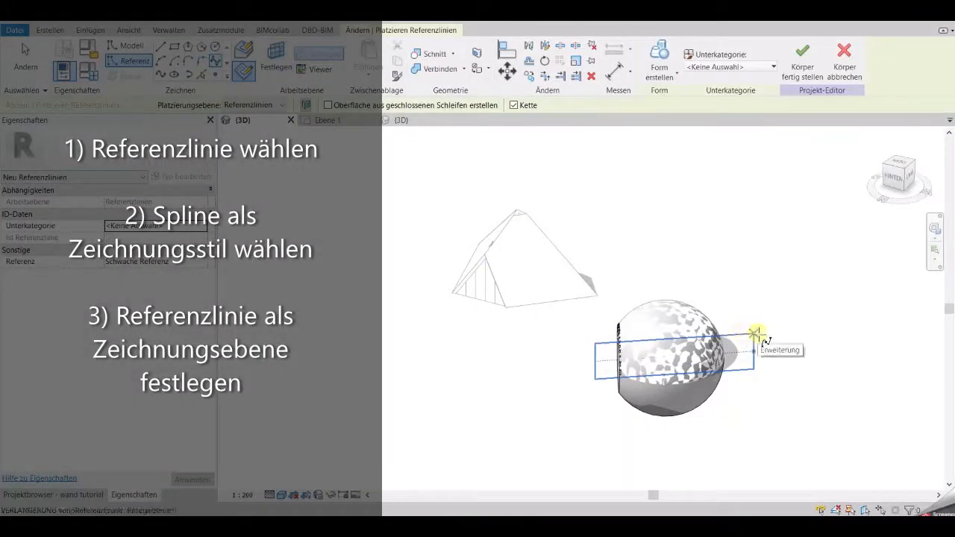
# Draw two arched spline reference lines over the dome meeting in front of the concave face, the second rising higher and ending farther behind the dome.
pyautogui.click(746, 356)
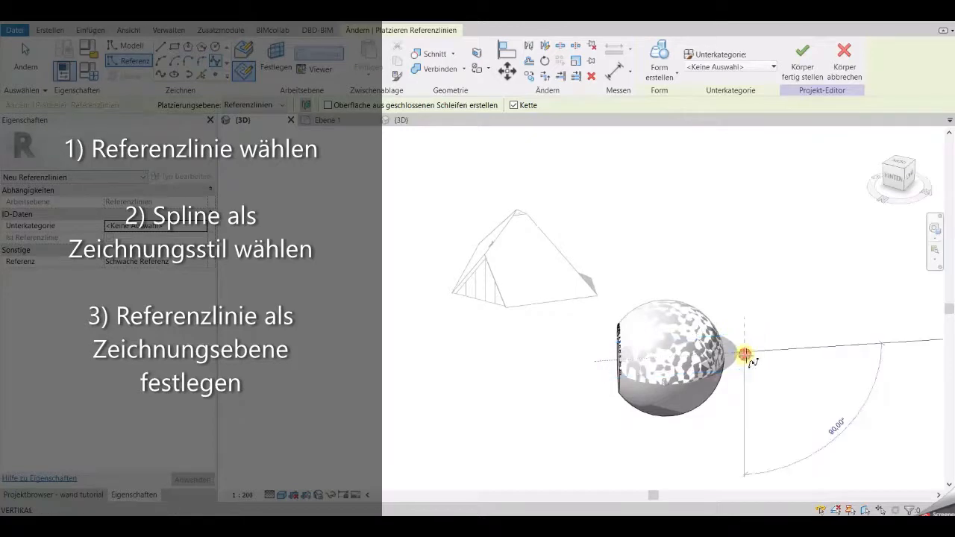
pyautogui.click(698, 290)
pyautogui.click(550, 365)
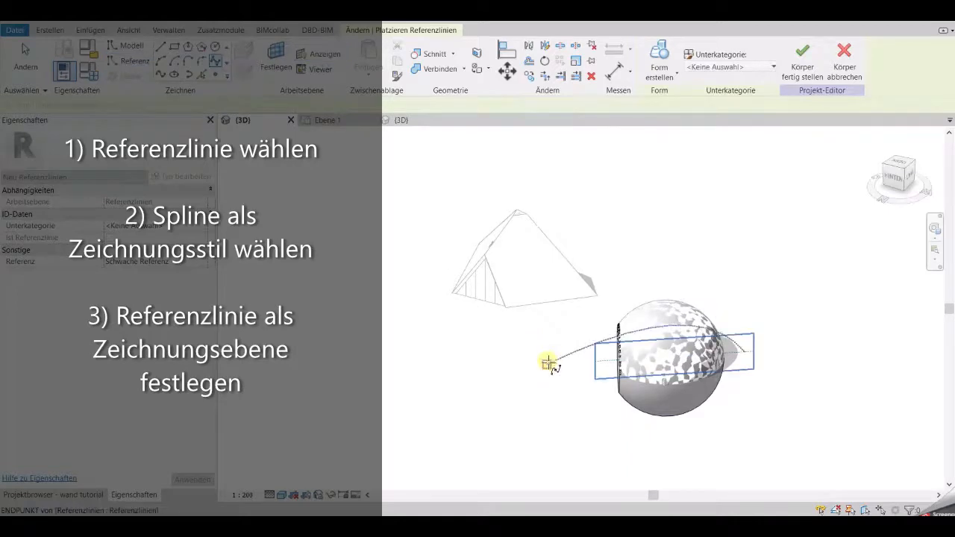
pyautogui.click(645, 270)
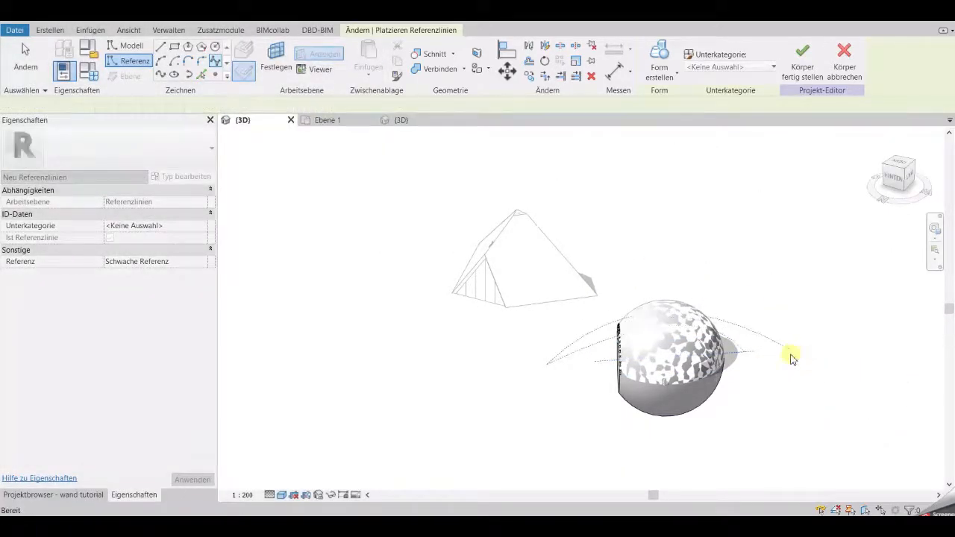
# Draw a third spline reference line behind the dome, joining the free ends of the two arches.
pyautogui.click(791, 351)
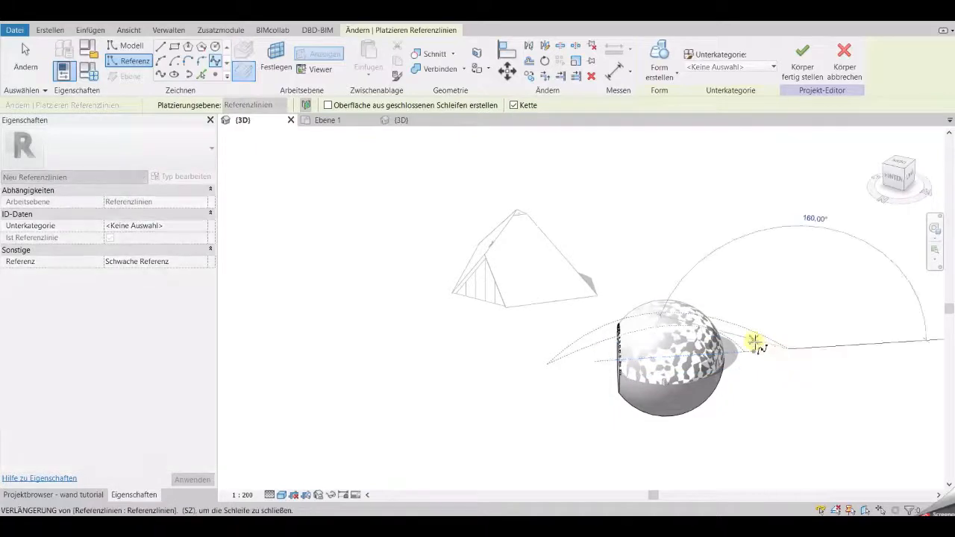
pyautogui.scroll(5, 755, 341)
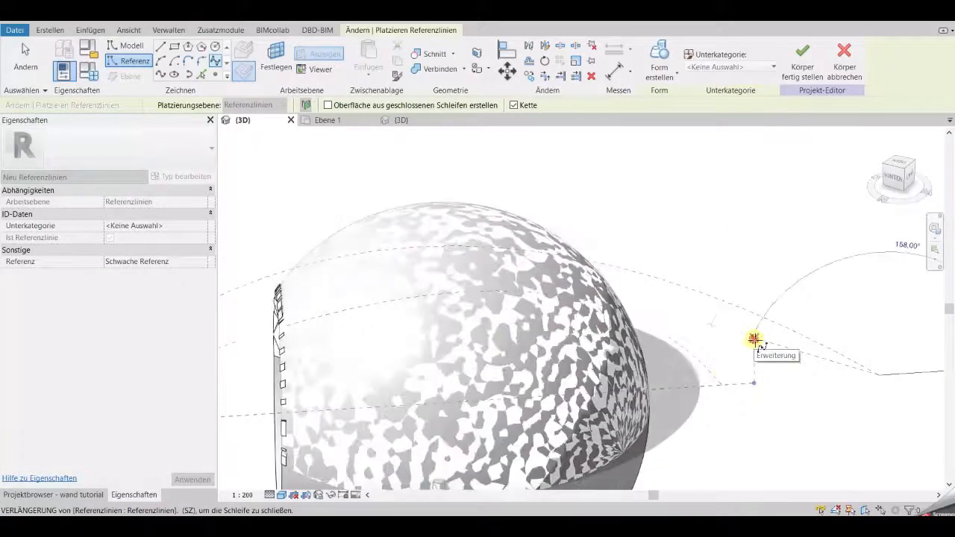
pyautogui.click(719, 385)
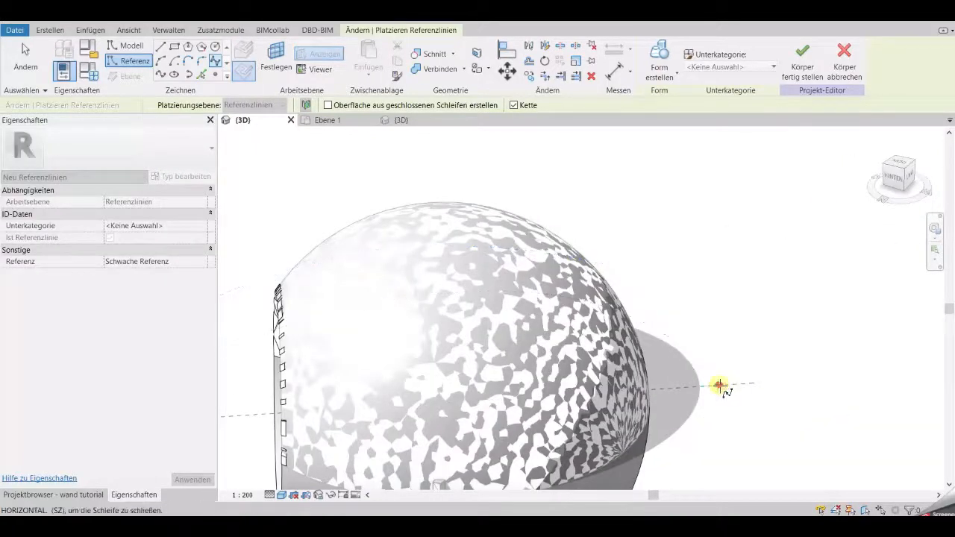
pyautogui.press('Escape')
pyautogui.press('Escape')
pyautogui.scroll(-4, 716, 369)
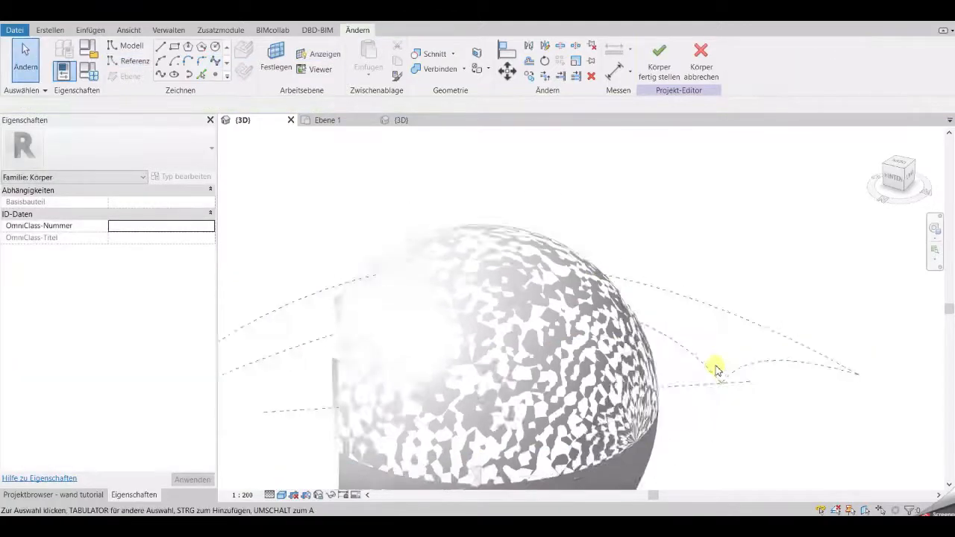
# Reshape the outer arch by moving its middle control point higher and towards the rear of the dome.
pyautogui.click(697, 332)
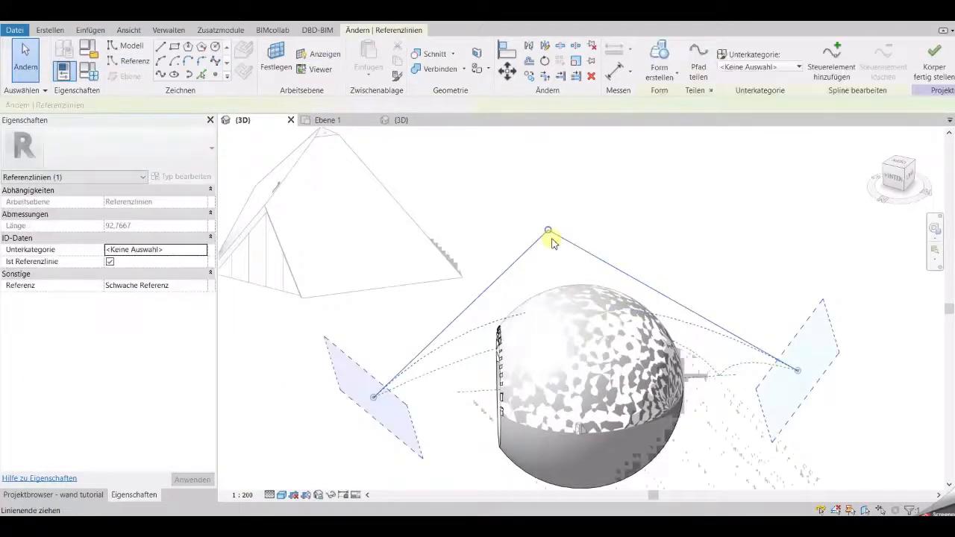
pyautogui.moveTo(550, 231); pyautogui.dragTo(563, 216)
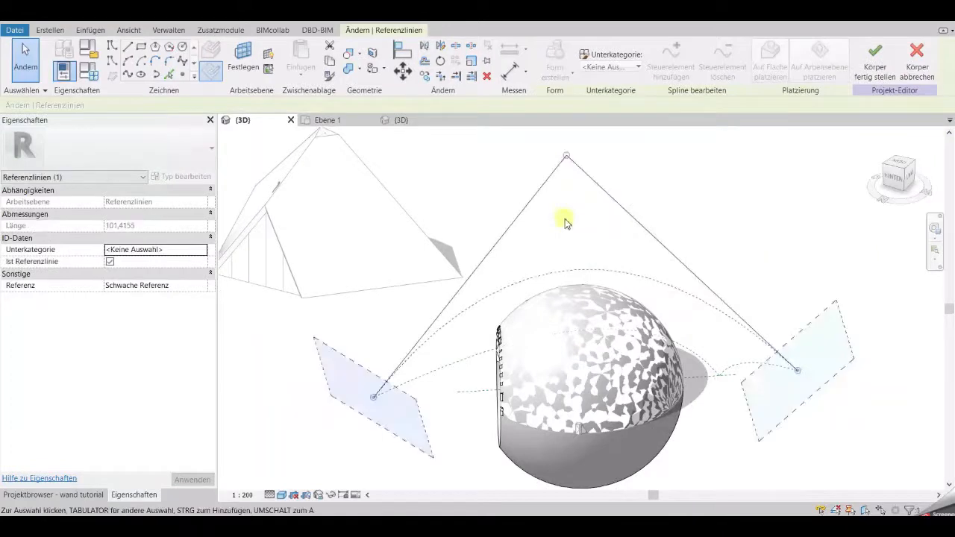
pyautogui.moveTo(651, 164); pyautogui.dragTo(677, 138)
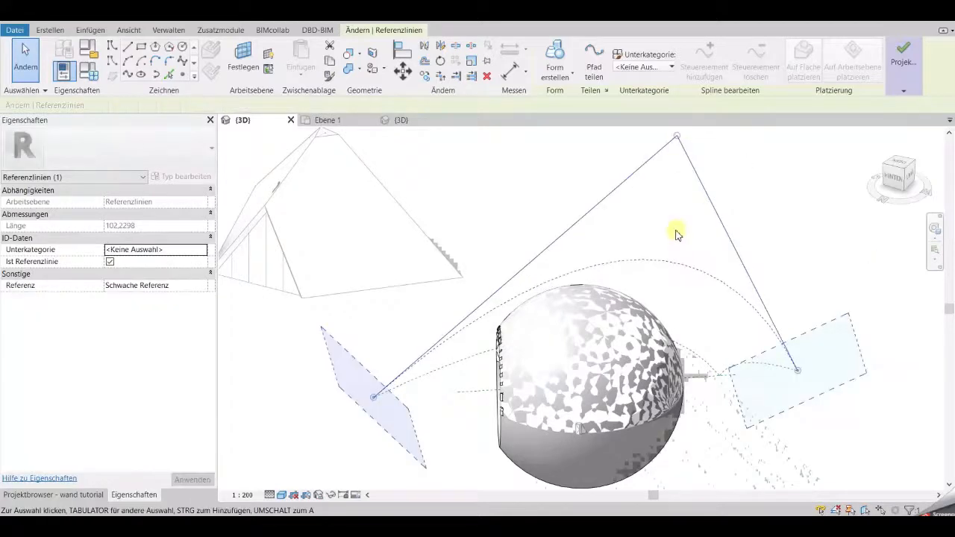
# Reshape the inner arch by moving its middle control points up and rearward so the curve clears the dome.
pyautogui.click(468, 359)
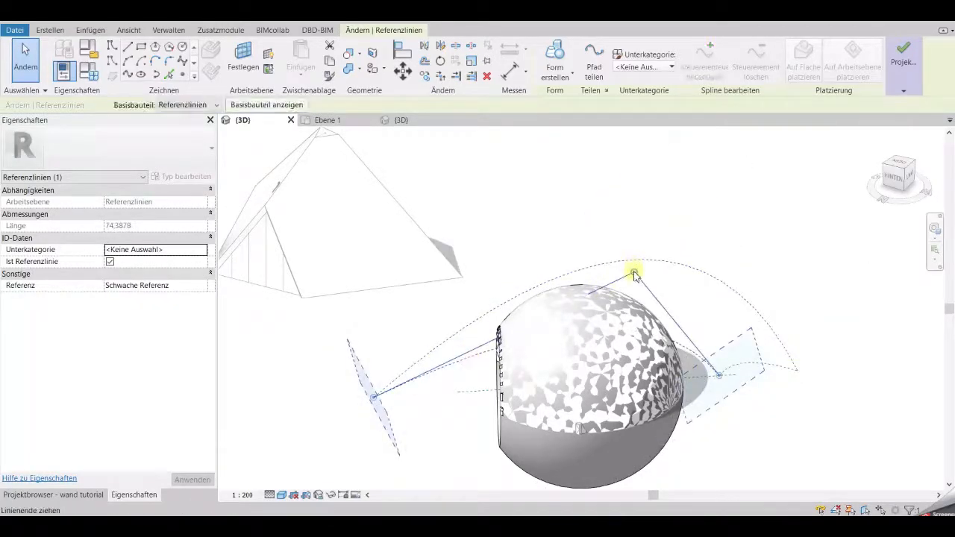
pyautogui.moveTo(677, 232); pyautogui.dragTo(657, 271)
pyautogui.scroll(-3, 656, 271)
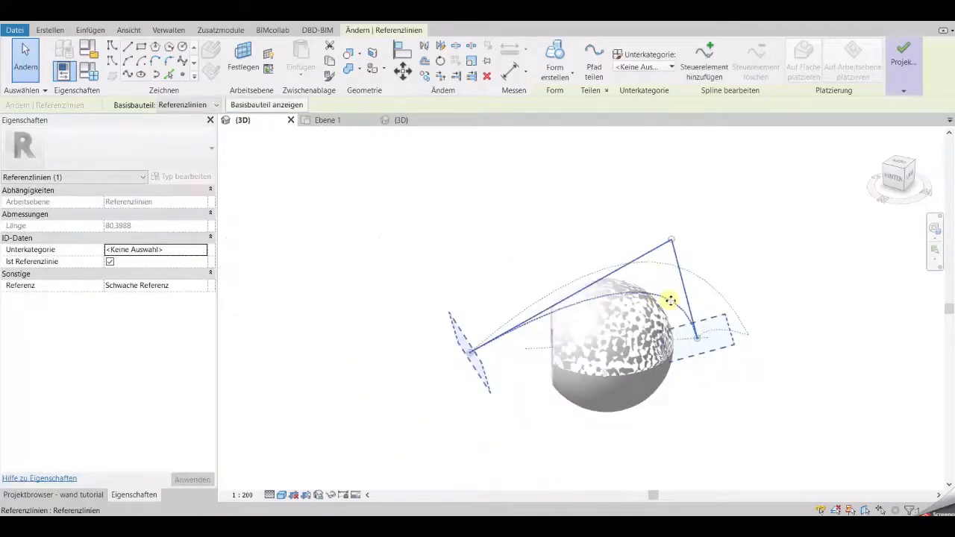
pyautogui.keyDown('shift'); pyautogui.moveTo(749, 396); pyautogui.dragTo(666, 245, button='middle'); pyautogui.keyUp('shift')
pyautogui.moveTo(672, 240); pyautogui.dragTo(668, 138)
pyautogui.click(719, 294)
pyautogui.click(679, 313)
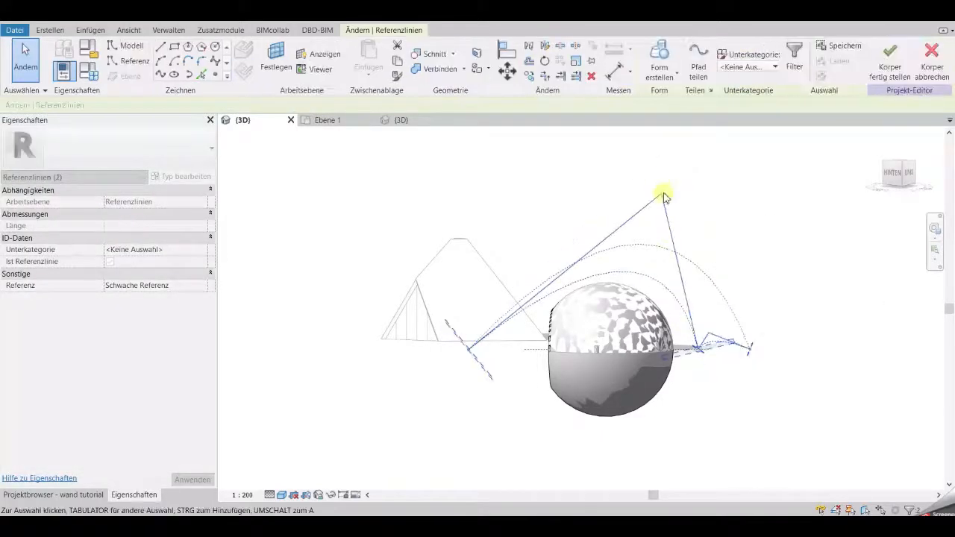
pyautogui.click(715, 204)
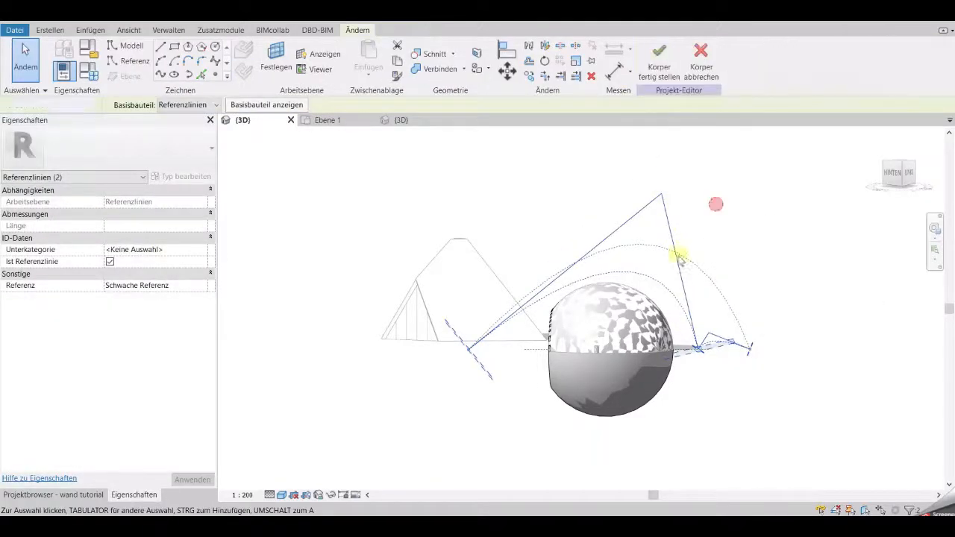
pyautogui.press('Tab')
pyautogui.click(662, 282)
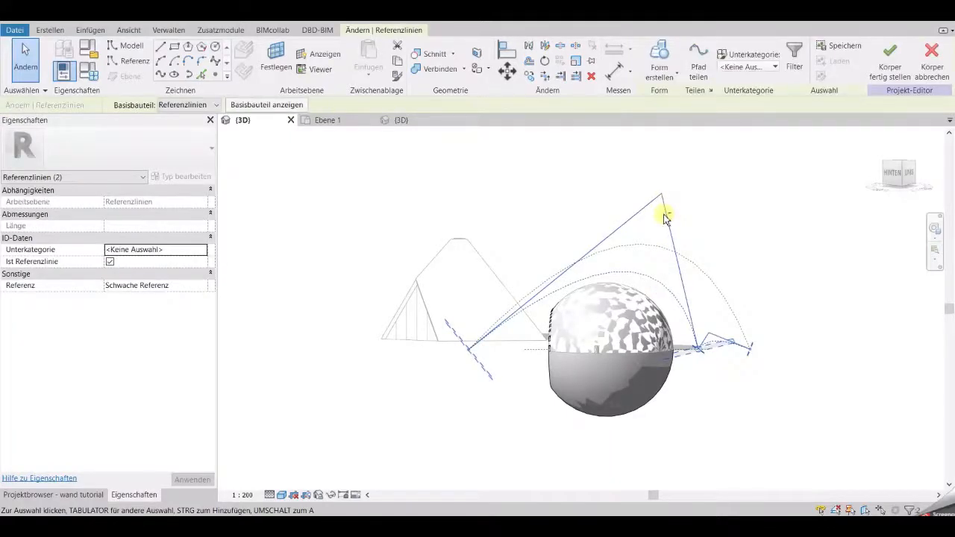
pyautogui.keyDown('shift'); pyautogui.moveTo(665, 218); pyautogui.dragTo(652, 192, button='middle'); pyautogui.keyUp('shift')
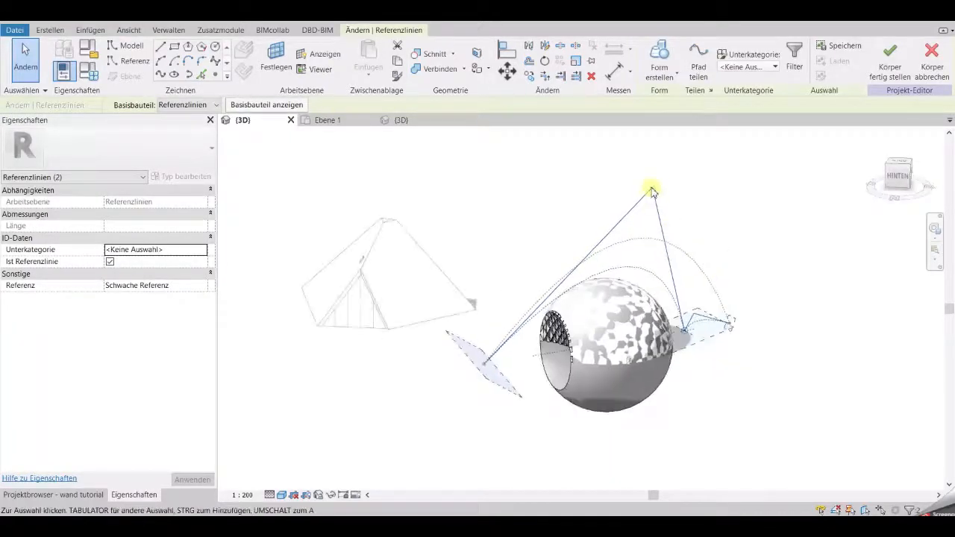
pyautogui.click(719, 232)
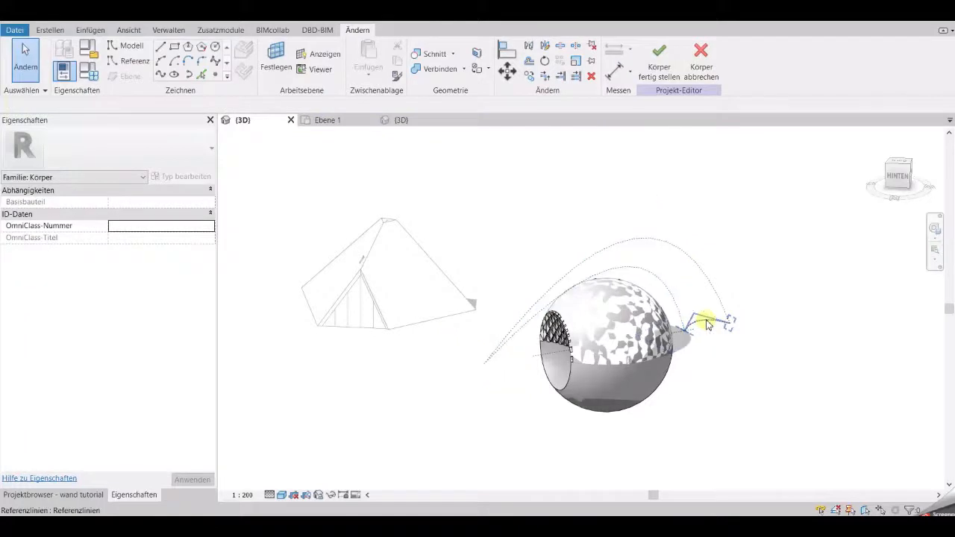
# Raise the middle control point of the connecting spline behind the dome, and lift the inner arch's control point slightly.
pyautogui.click(700, 318)
pyautogui.moveTo(693, 316); pyautogui.dragTo(675, 277)
pyautogui.click(651, 272)
pyautogui.moveTo(651, 186); pyautogui.dragTo(648, 174)
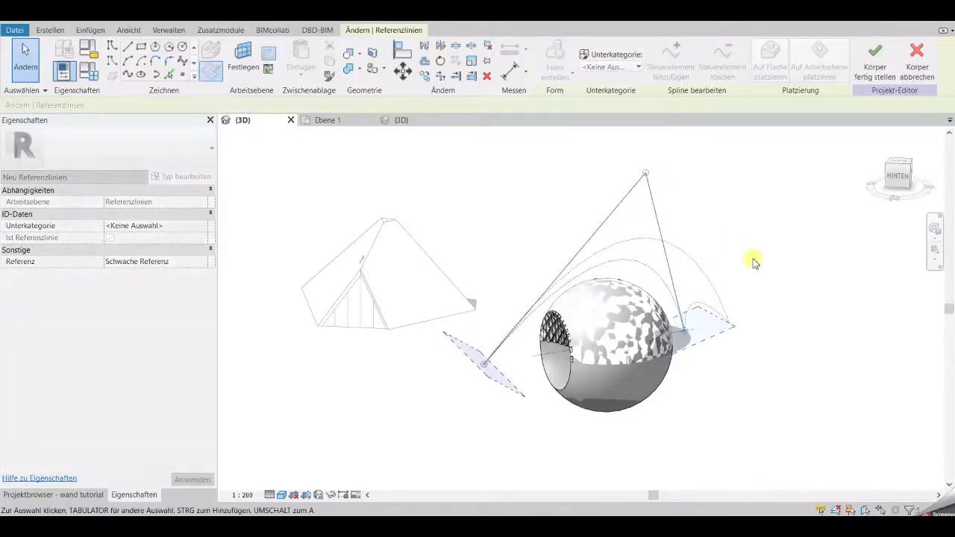
pyautogui.click(805, 354)
pyautogui.keyDown('shift'); pyautogui.moveTo(806, 354); pyautogui.dragTo(762, 313, button='middle'); pyautogui.keyUp('shift')
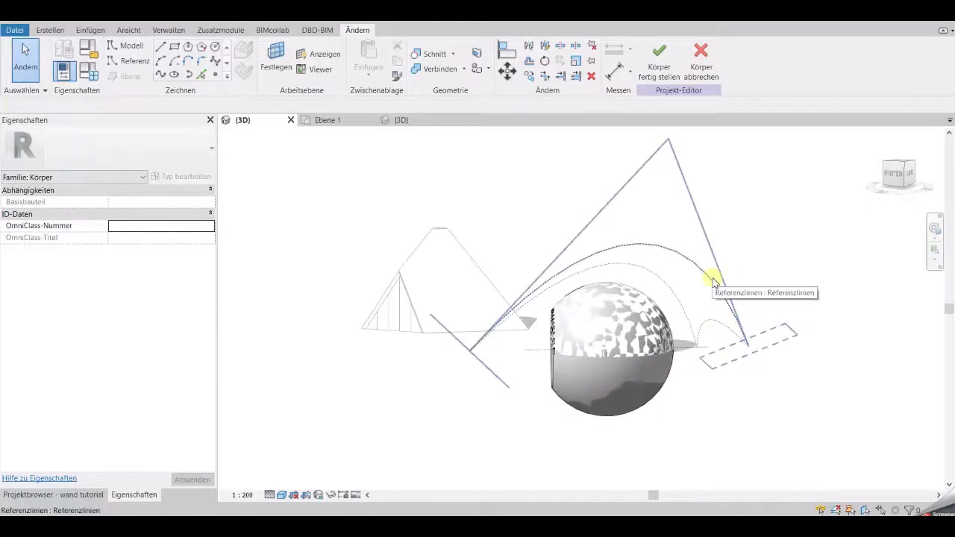
# Create a form from the two arches and the connecting spline, choosing the surface variant spanned between the three curves.
pyautogui.press('capslock')
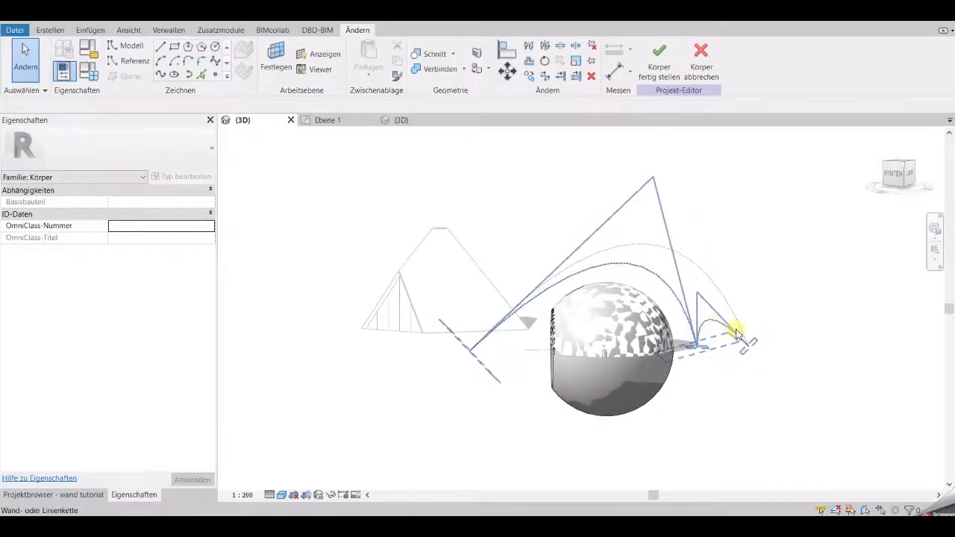
pyautogui.scroll(4, 763, 362)
pyautogui.moveTo(756, 256); pyautogui.dragTo(593, 214)
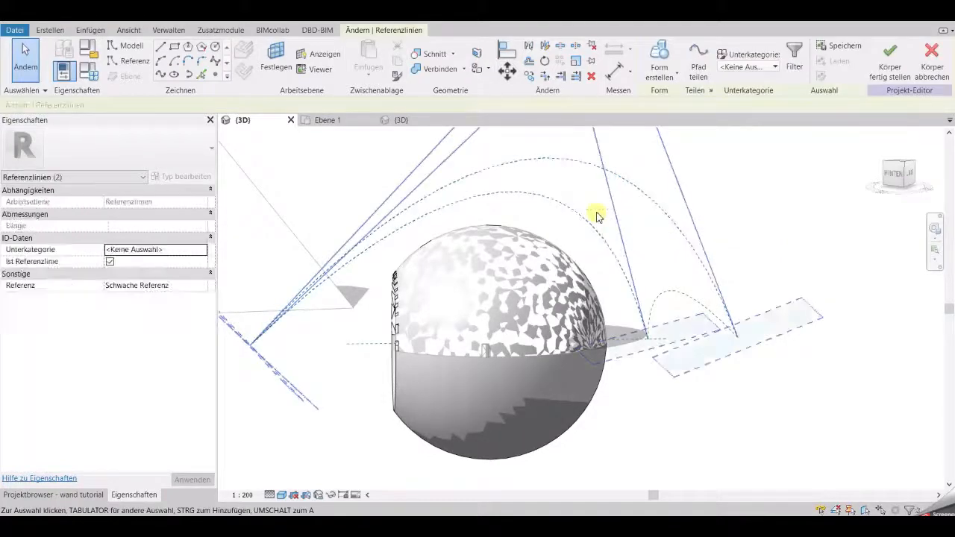
pyautogui.keyDown('ctrl'); pyautogui.click(676, 275); pyautogui.keyUp('ctrl')
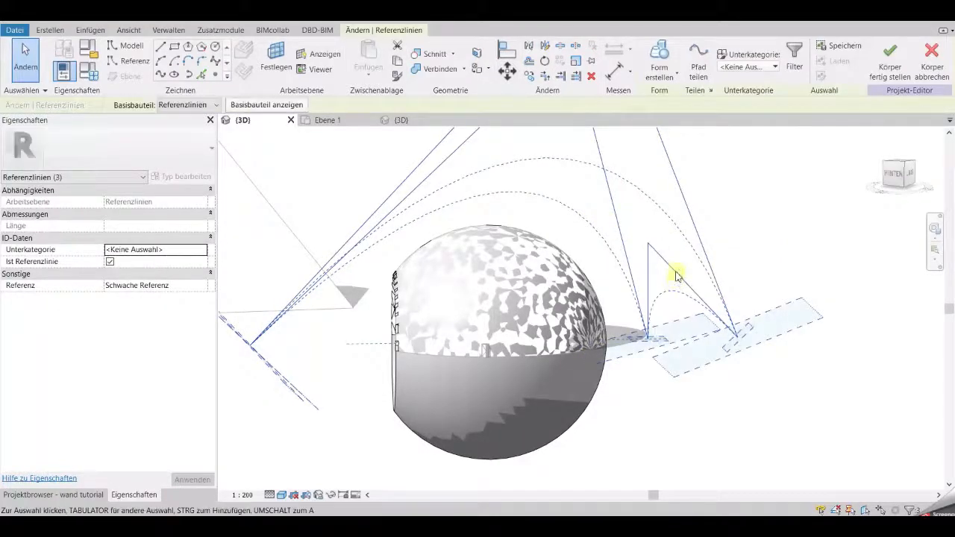
pyautogui.click(660, 53)
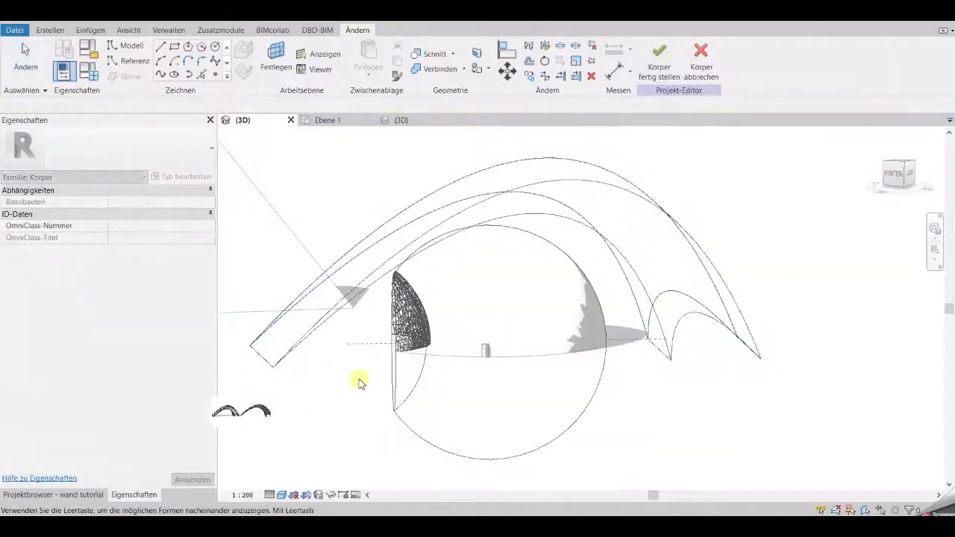
pyautogui.click(260, 412)
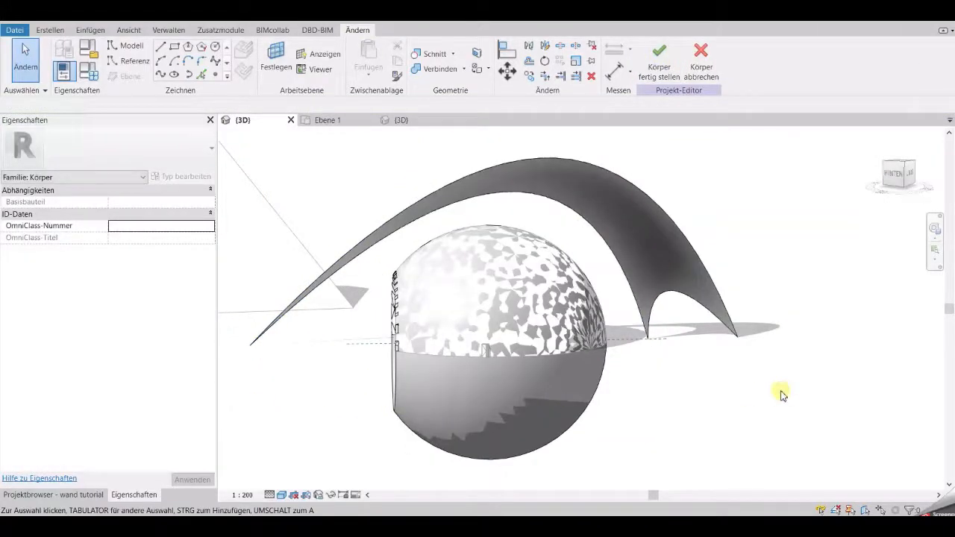
# Finish the in-place mass with the new sail surface over the dome.
pyautogui.keyDown('shift'); pyautogui.moveTo(780, 396); pyautogui.dragTo(749, 358, button='middle'); pyautogui.keyUp('shift')
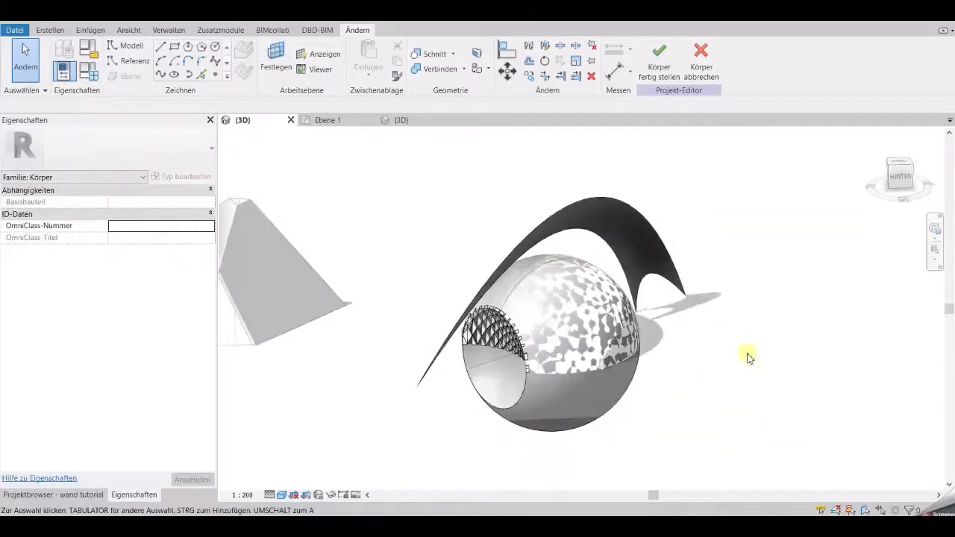
pyautogui.click(666, 67)
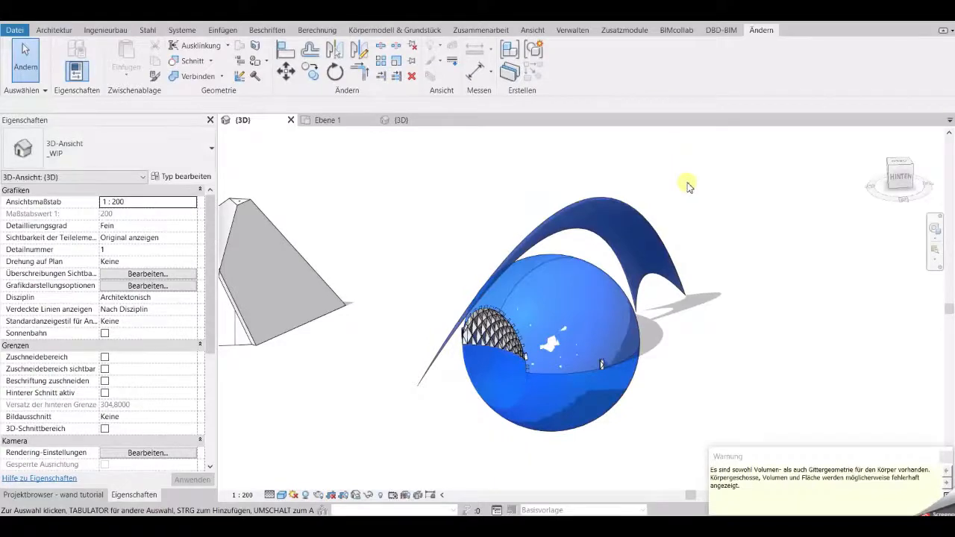
pyautogui.click(687, 187)
# Place a wall by face of type CoCo_STB - 1000mm, WD - 180mm 2 on the sail surface.
pyautogui.click(55, 30)
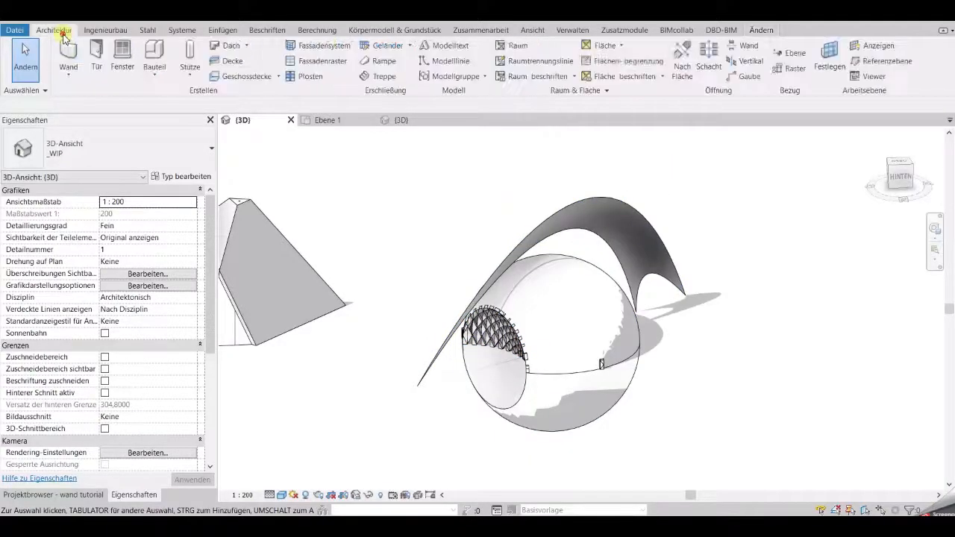
pyautogui.click(68, 69)
pyautogui.click(92, 146)
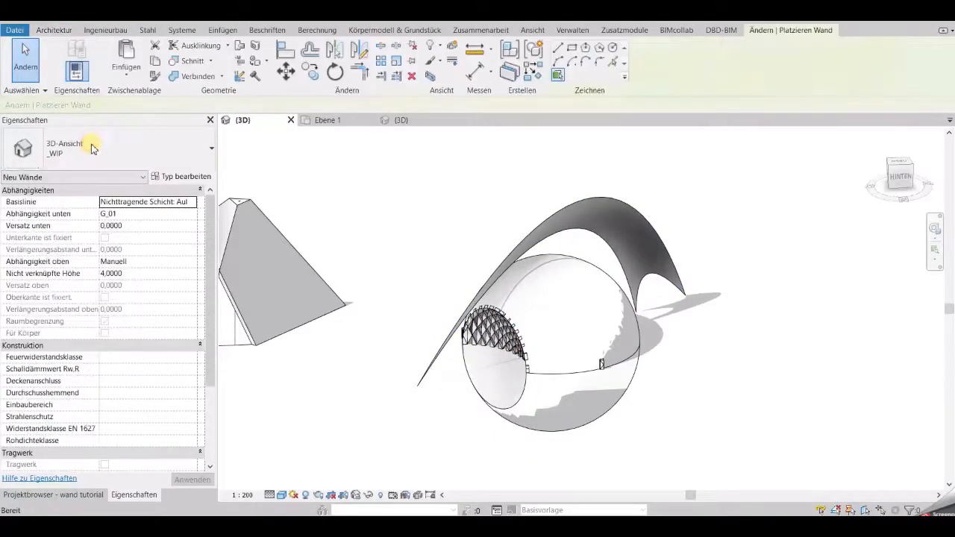
pyautogui.click(123, 153)
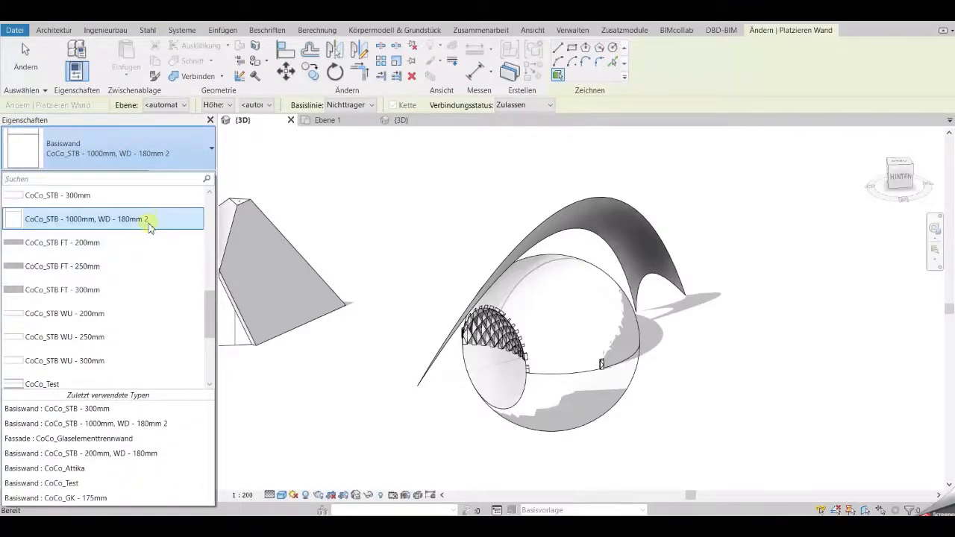
pyautogui.click(148, 224)
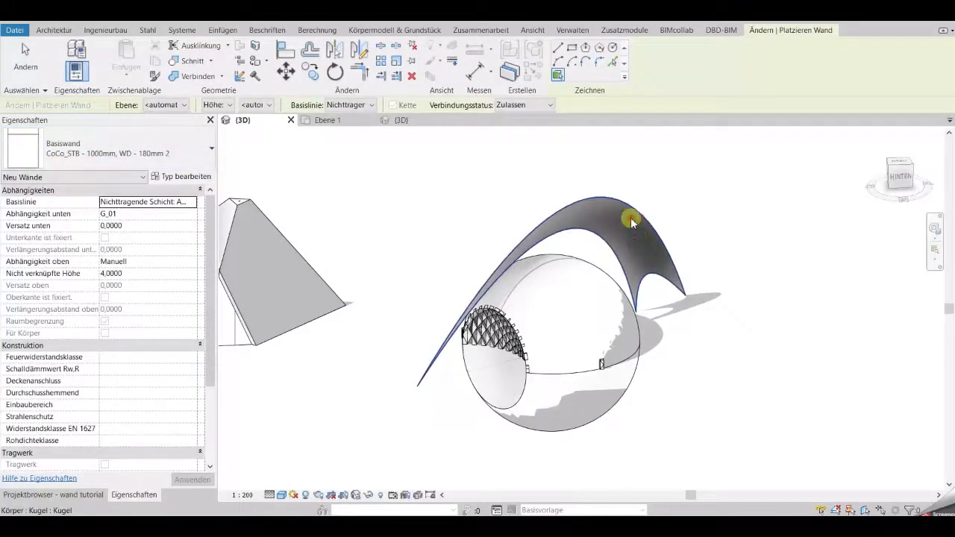
pyautogui.click(630, 221)
pyautogui.press('Escape')
pyautogui.press('Escape')
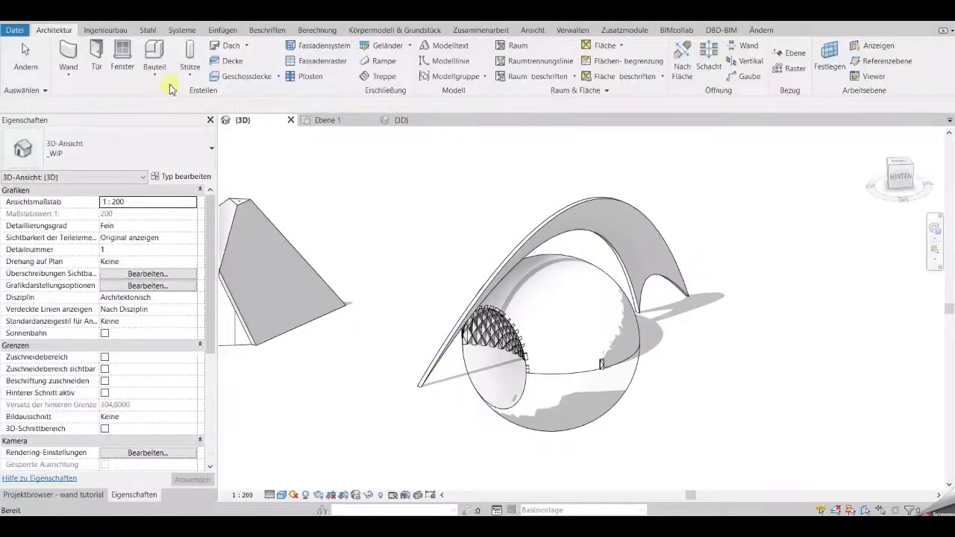
# Set mass display to follow the view settings so the masses are hidden, and inspect the remaining walls from several sides.
pyautogui.click(377, 34)
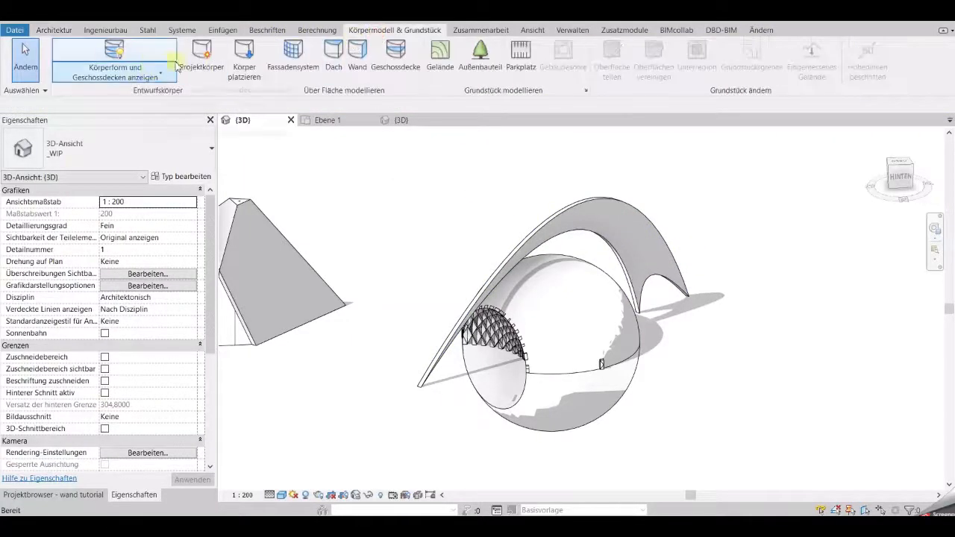
pyautogui.click(160, 73)
pyautogui.click(150, 119)
pyautogui.moveTo(743, 382)
pyautogui.keyDown('shift'); pyautogui.mouseDown(button='middle')
pyautogui.moveTo(748, 410)
pyautogui.moveTo(632, 375)
pyautogui.mouseUp(button='middle'); pyautogui.keyUp('shift')
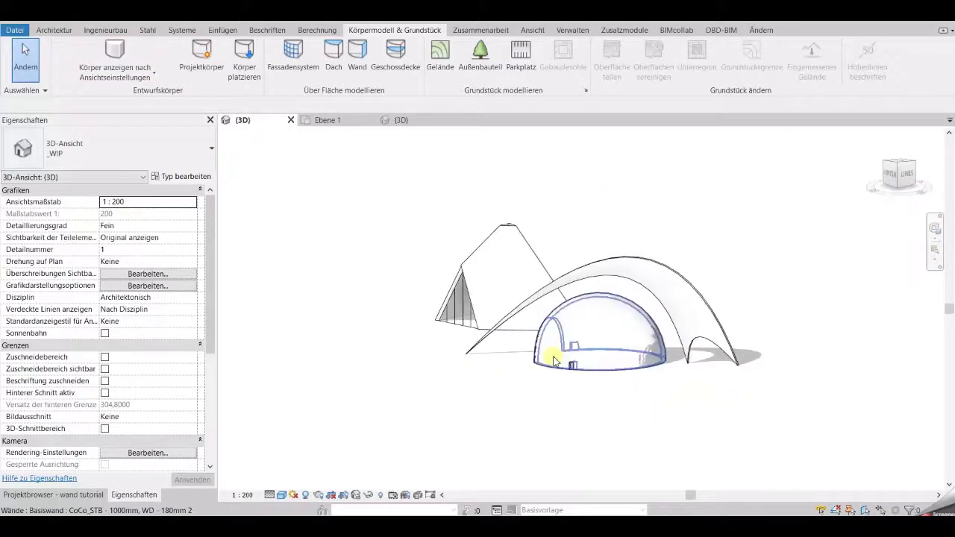
pyautogui.moveTo(385, 332)
pyautogui.keyDown('shift'); pyautogui.mouseDown(button='middle')
pyautogui.moveTo(417, 294)
pyautogui.moveTo(448, 298)
pyautogui.moveTo(612, 370)
pyautogui.moveTo(720, 394)
pyautogui.moveTo(718, 385)
pyautogui.moveTo(771, 420)
pyautogui.moveTo(722, 421)
pyautogui.moveTo(686, 401)
pyautogui.moveTo(604, 388)
pyautogui.moveTo(654, 406)
pyautogui.moveTo(578, 394)
pyautogui.mouseUp(button='middle'); pyautogui.keyUp('shift')
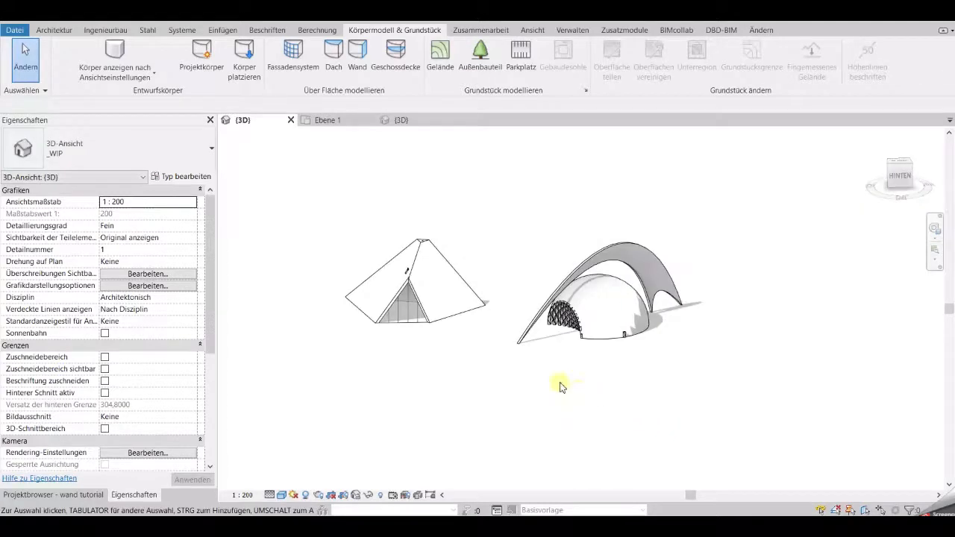
# Activate the 3D view's section box and, in top view, pull its side behind the dome inward to cut the sail and dome.
pyautogui.scroll(-3, 153, 400)
pyautogui.scroll(-1, 100, 403)
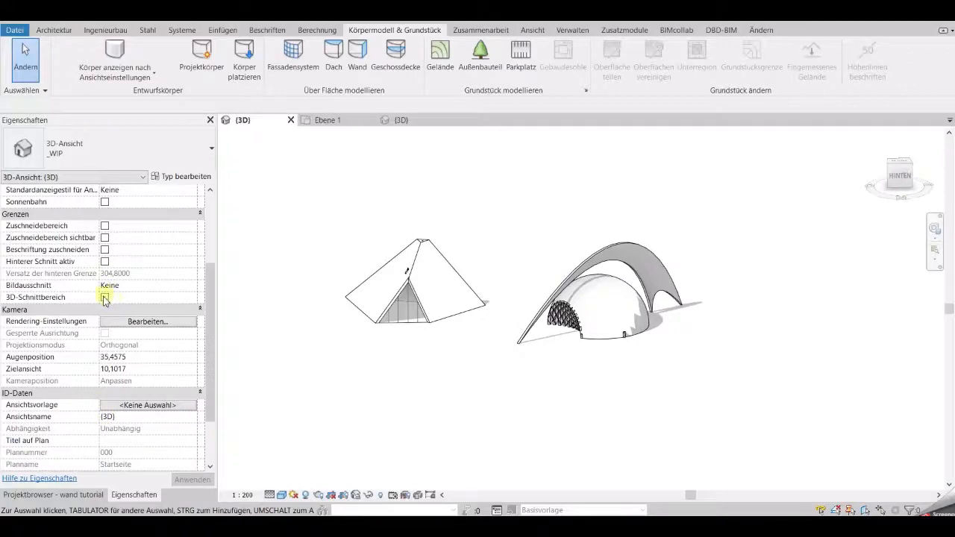
pyautogui.click(901, 164)
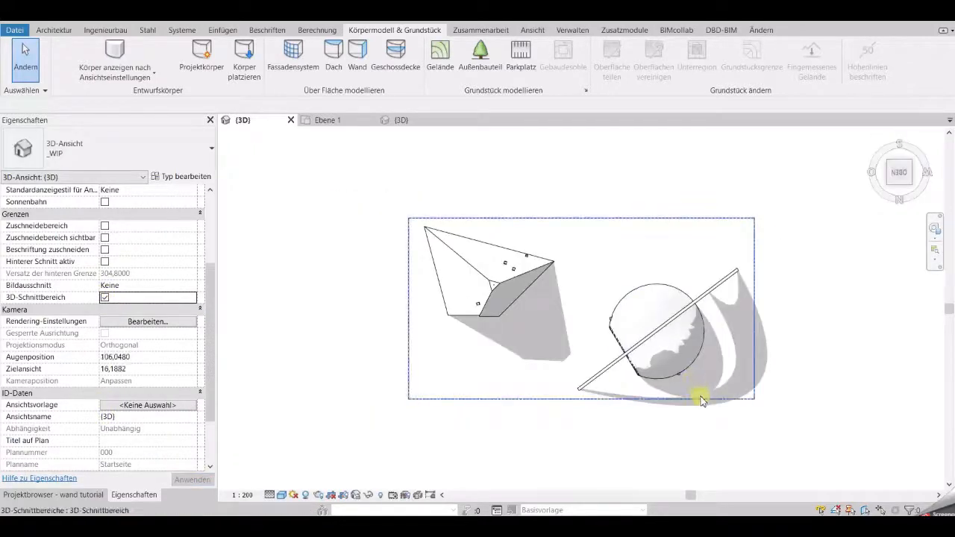
pyautogui.click(701, 399)
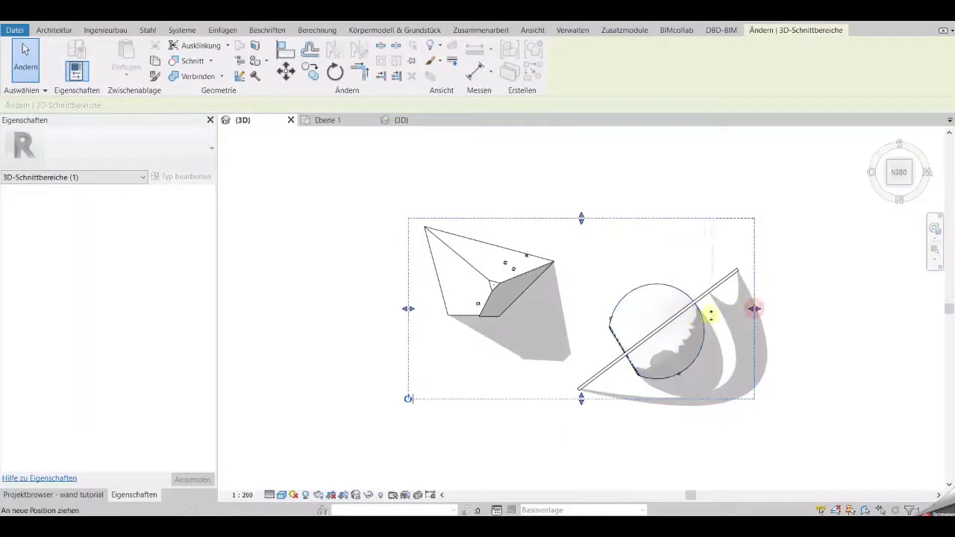
pyautogui.moveTo(753, 308); pyautogui.dragTo(702, 317)
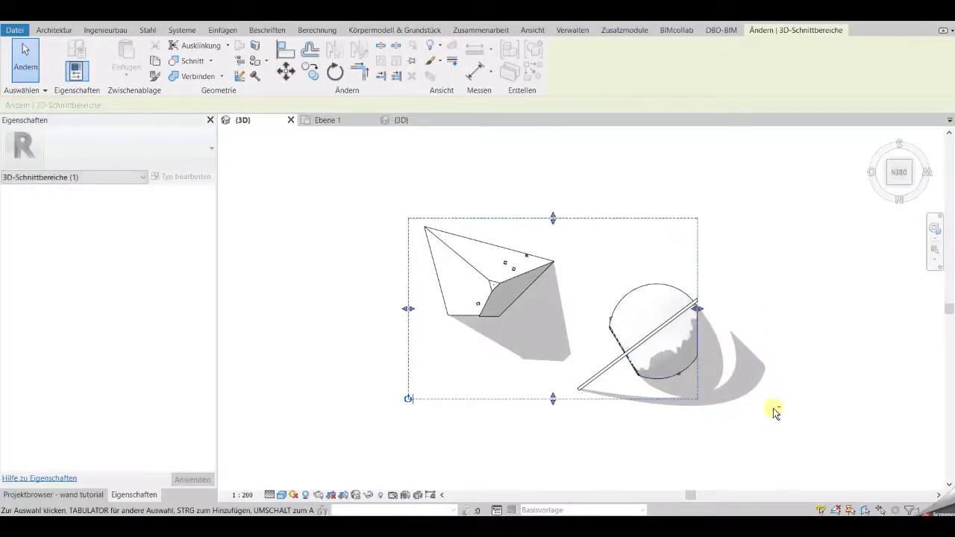
# Examine the cut faces of the dome and sail walls up close in a perspective-like angled view of the section box.
pyautogui.keyDown('shift'); pyautogui.moveTo(774, 412); pyautogui.dragTo(708, 320, button='middle'); pyautogui.keyUp('shift')
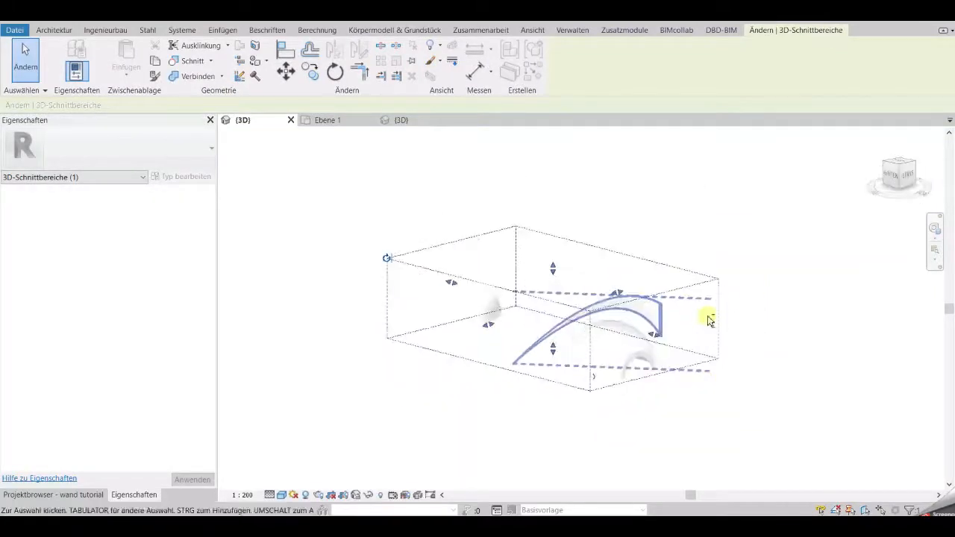
pyautogui.scroll(8, 709, 319)
pyautogui.moveTo(640, 356); pyautogui.dragTo(692, 259, button='middle')
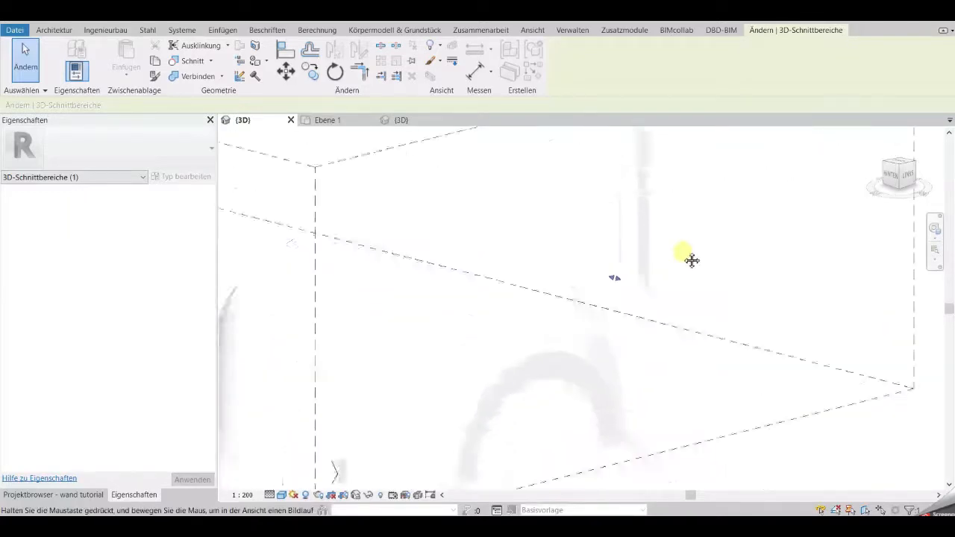
pyautogui.scroll(2, 665, 357)
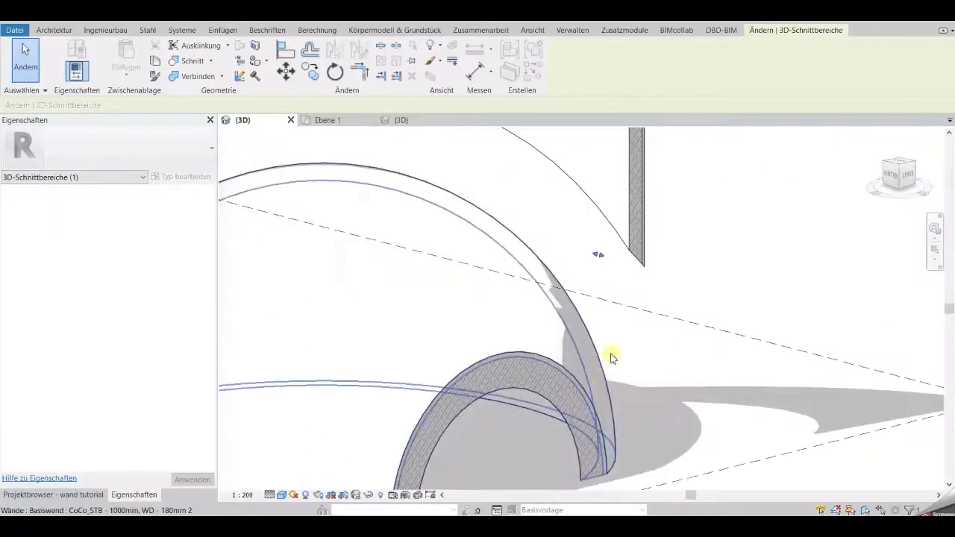
pyautogui.scroll(-3, 668, 285)
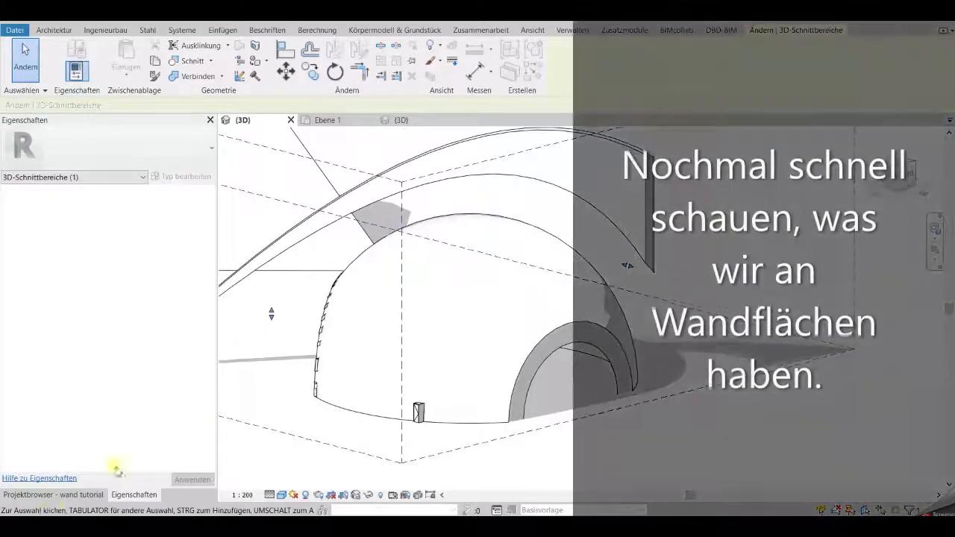
# Open the AL Wandliste schedule from the project's schedules, show its properties and widen the Type column.
pyautogui.click(56, 496)
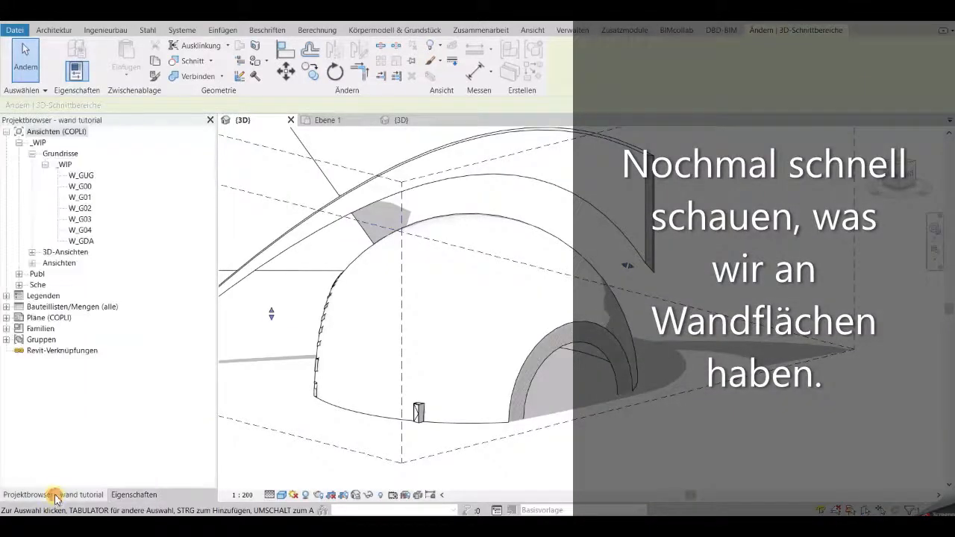
pyautogui.click(6, 307)
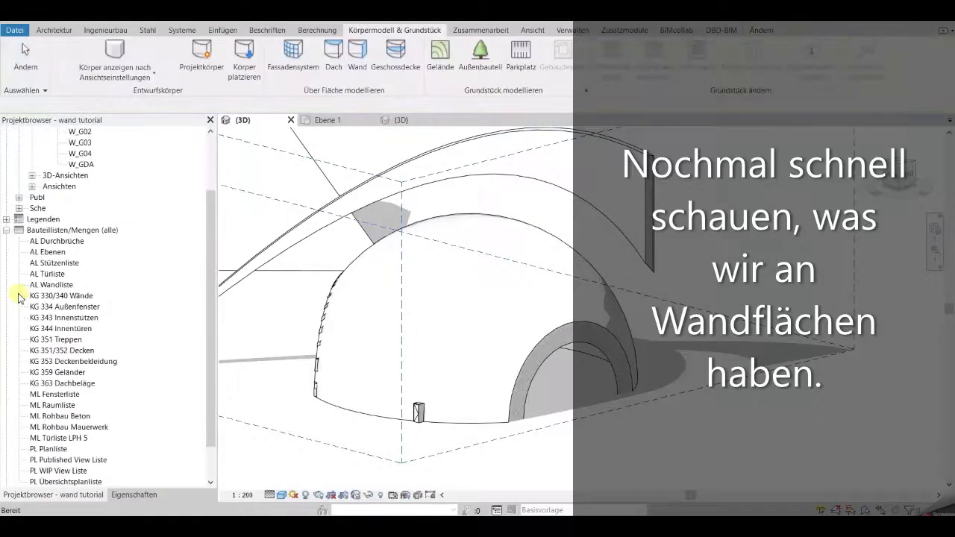
pyautogui.doubleClick(56, 285)
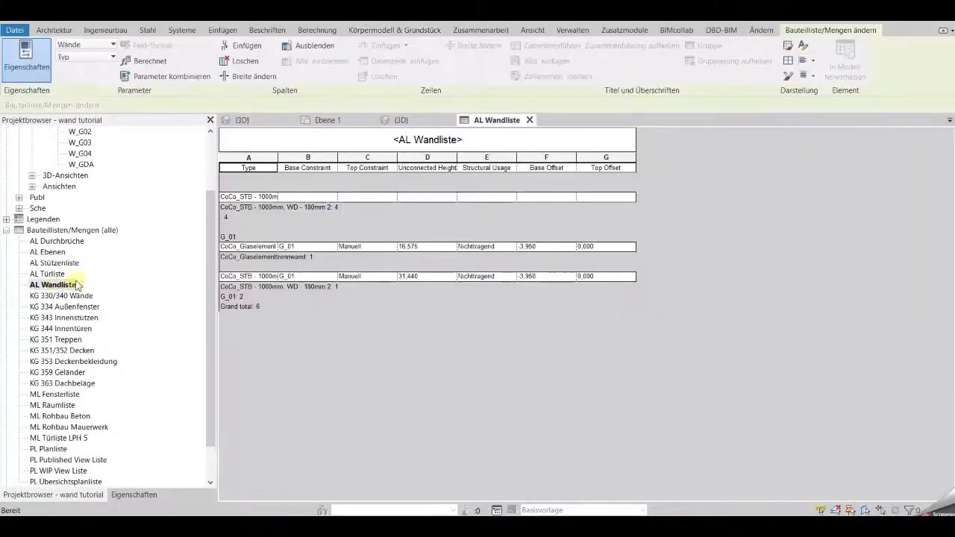
pyautogui.click(134, 494)
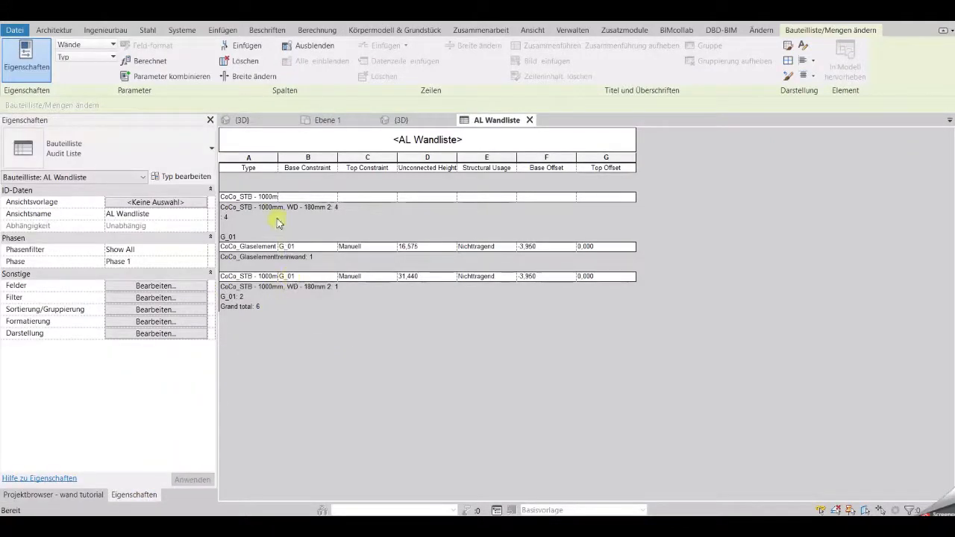
pyautogui.moveTo(277, 157); pyautogui.dragTo(321, 158)
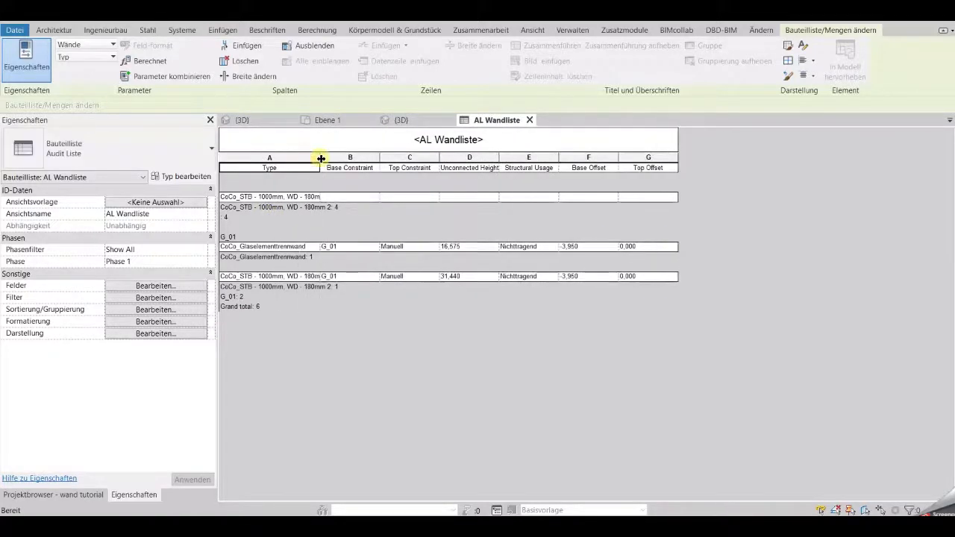
# Open the wall schedule's field settings and add the Fläche field to the scheduled fields.
pyautogui.click(151, 287)
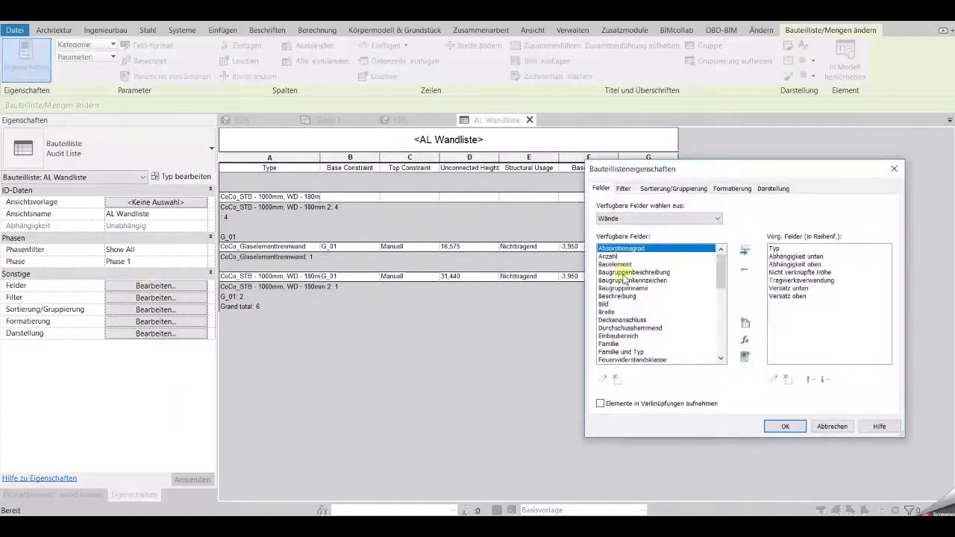
pyautogui.scroll(-2, 628, 333)
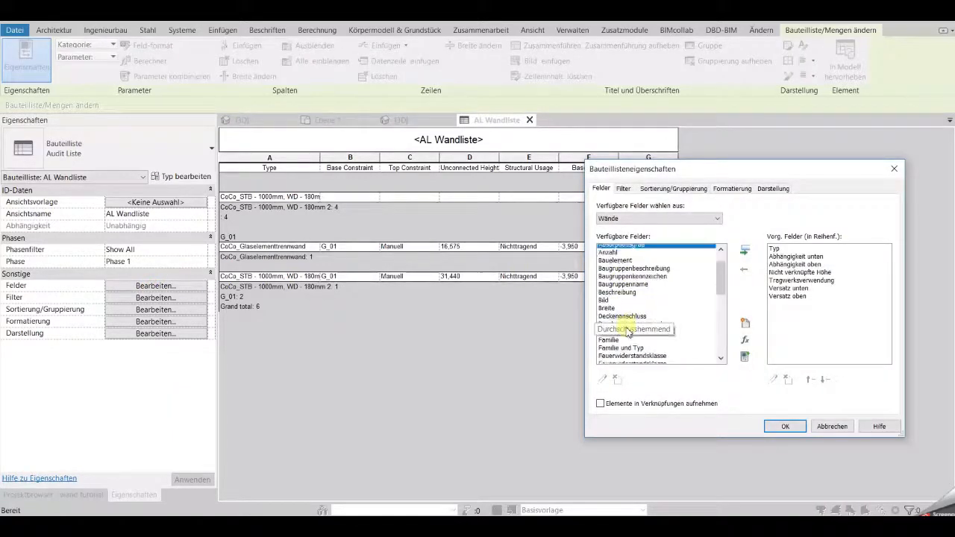
pyautogui.doubleClick(606, 328)
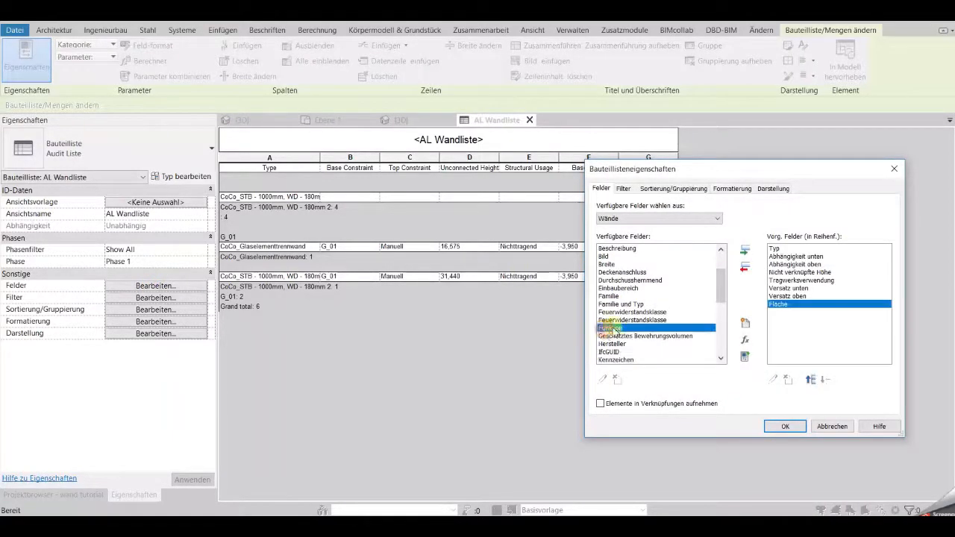
# Remove both Versatz and both Abhängigkeit fields, Tragwerksverwendung and Nicht verknüpfte Höhe from the schedule, keeping only Typ and Fläche.
pyautogui.click(797, 289)
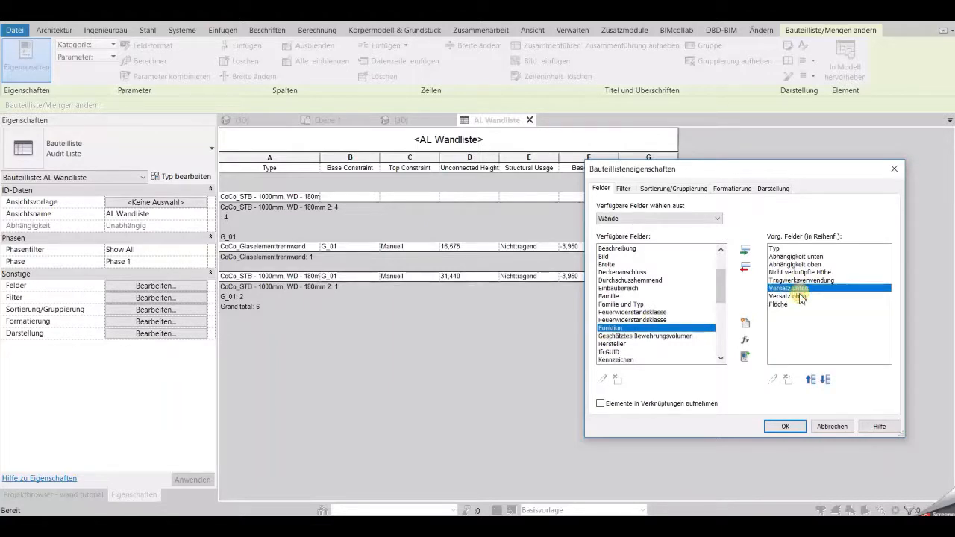
pyautogui.click(744, 266)
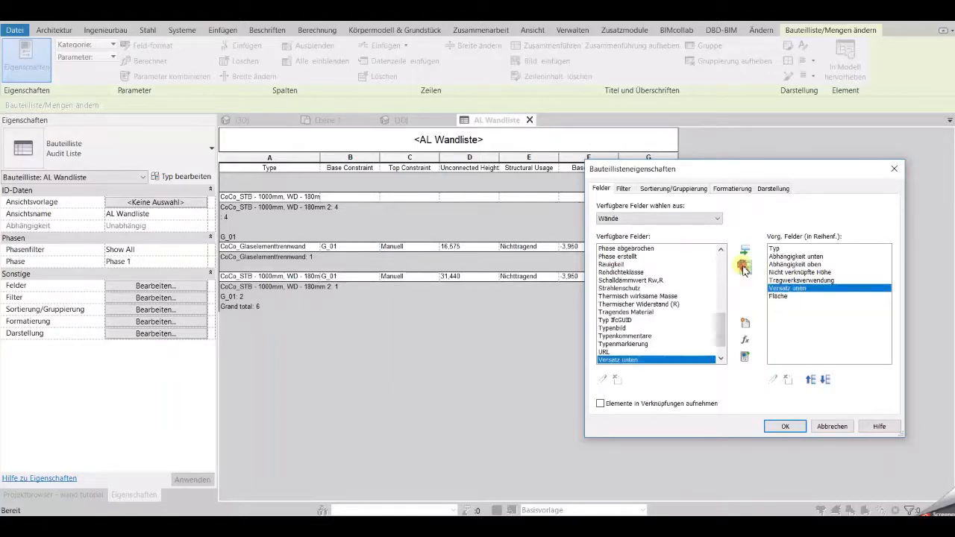
pyautogui.doubleClick(794, 281)
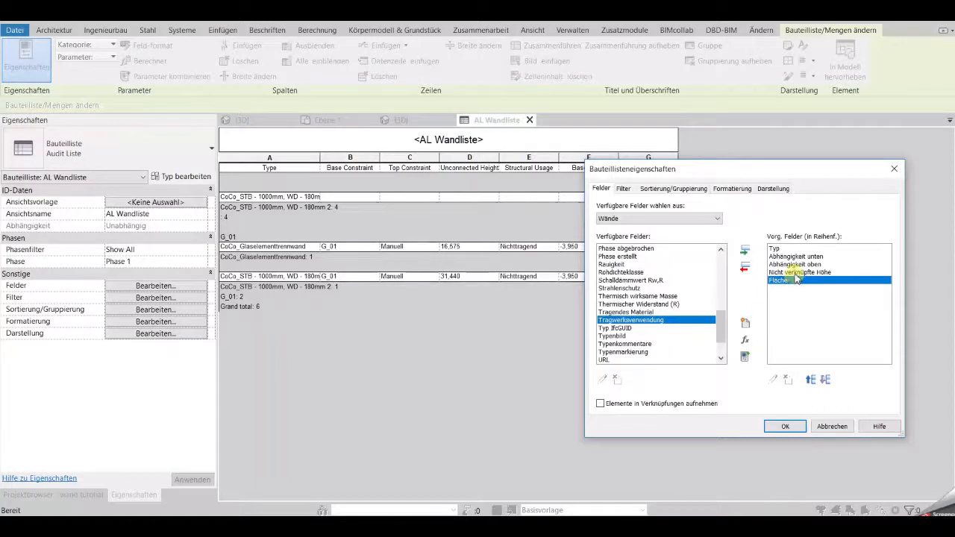
pyautogui.doubleClick(795, 272)
pyautogui.doubleClick(796, 257)
pyautogui.doubleClick(795, 256)
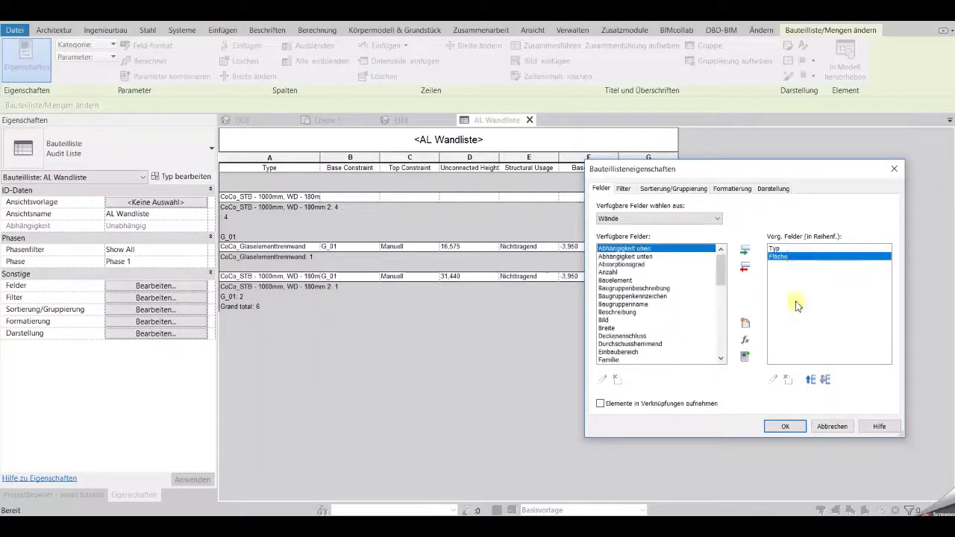
pyautogui.click(783, 426)
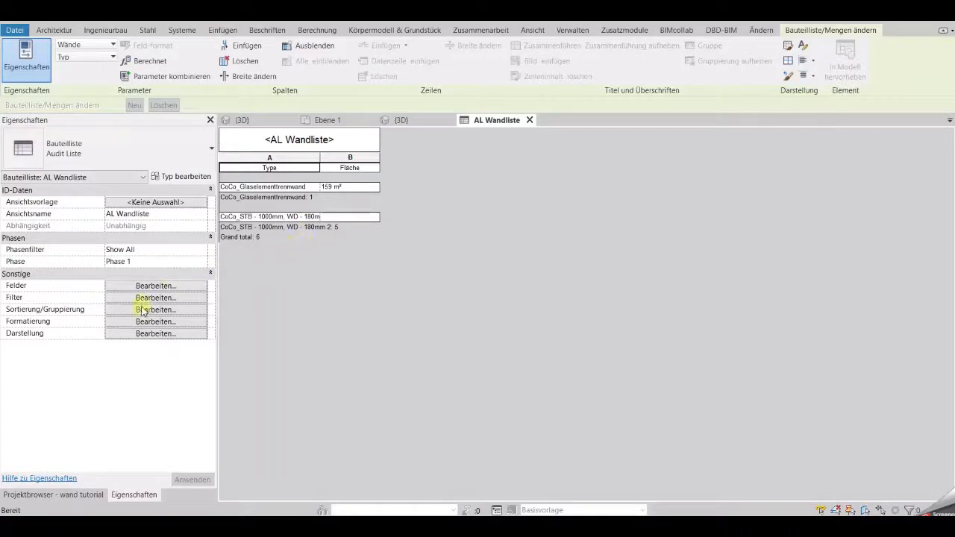
# Itemize every instance in the wall schedule's sorting settings and widen the Type column to fit the full type names.
pyautogui.click(155, 309)
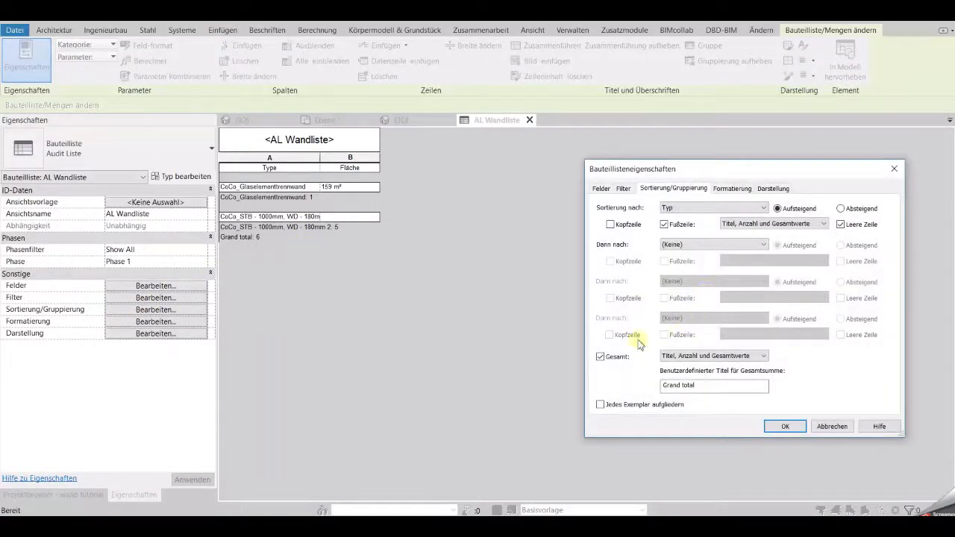
pyautogui.click(615, 406)
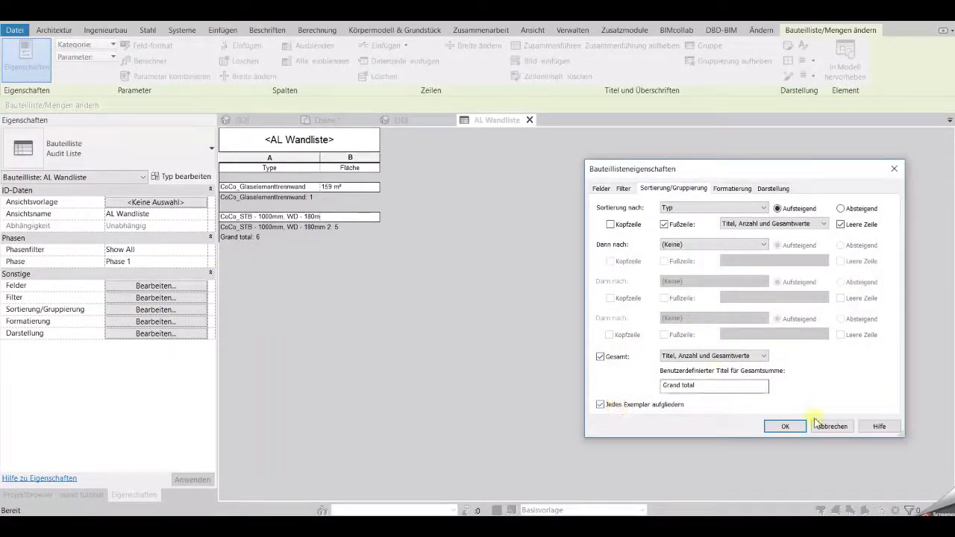
pyautogui.click(784, 426)
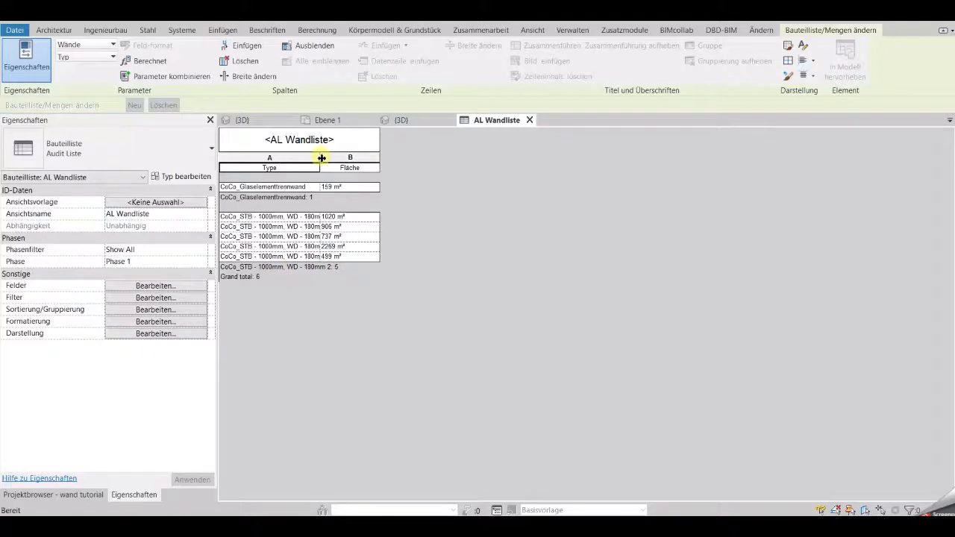
pyautogui.moveTo(320, 157); pyautogui.dragTo(343, 156)
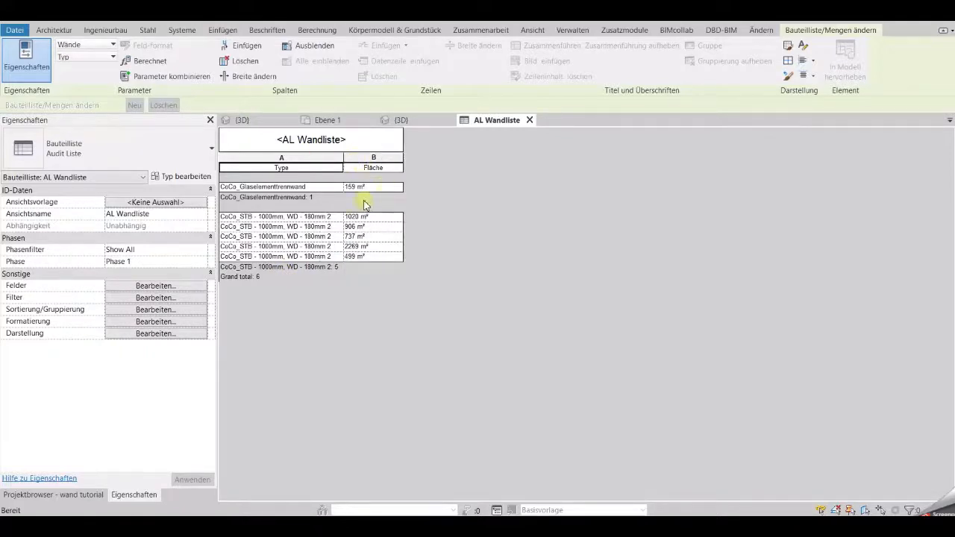